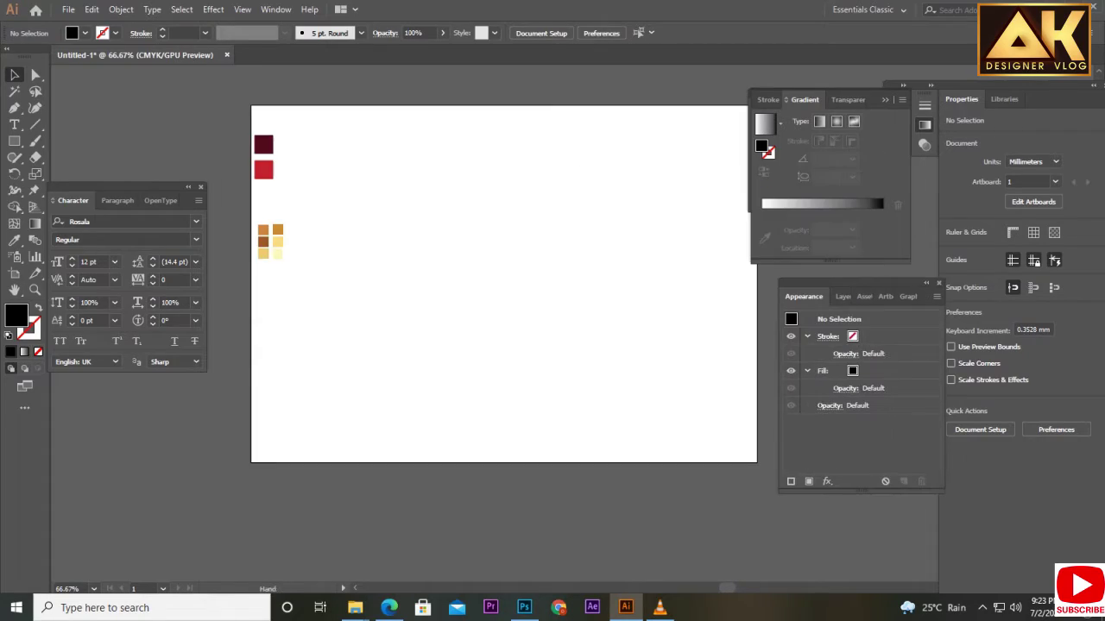
Step: Place a 'Queen' text object and try Script MT Bold and neighbouring fonts on it
key(t)
click(373, 267)
text(Queen)
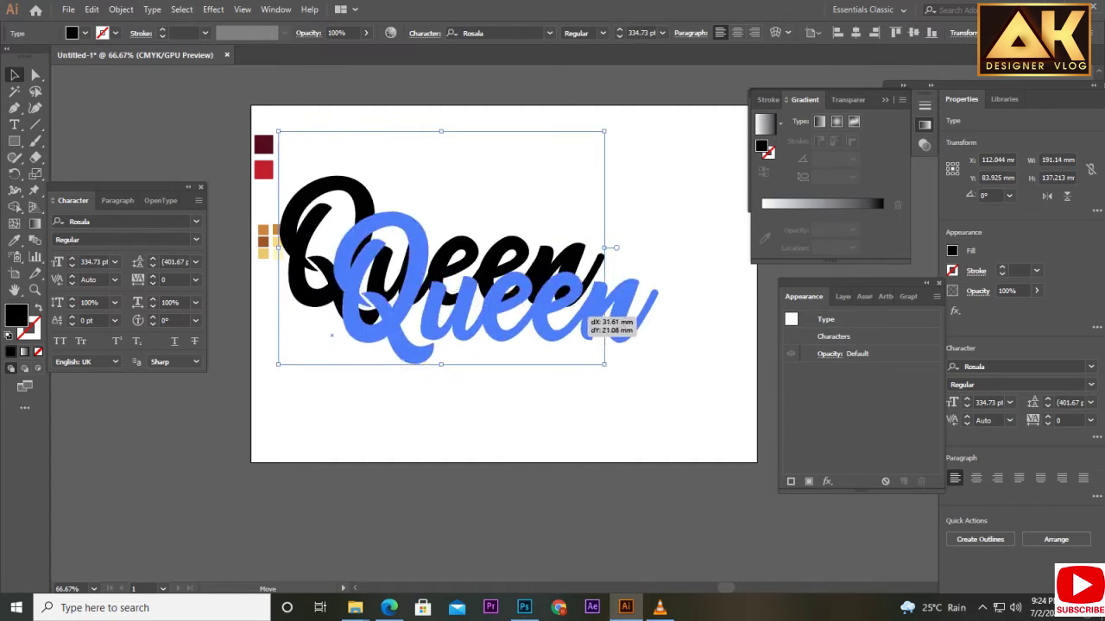
text(Script MT Bold)
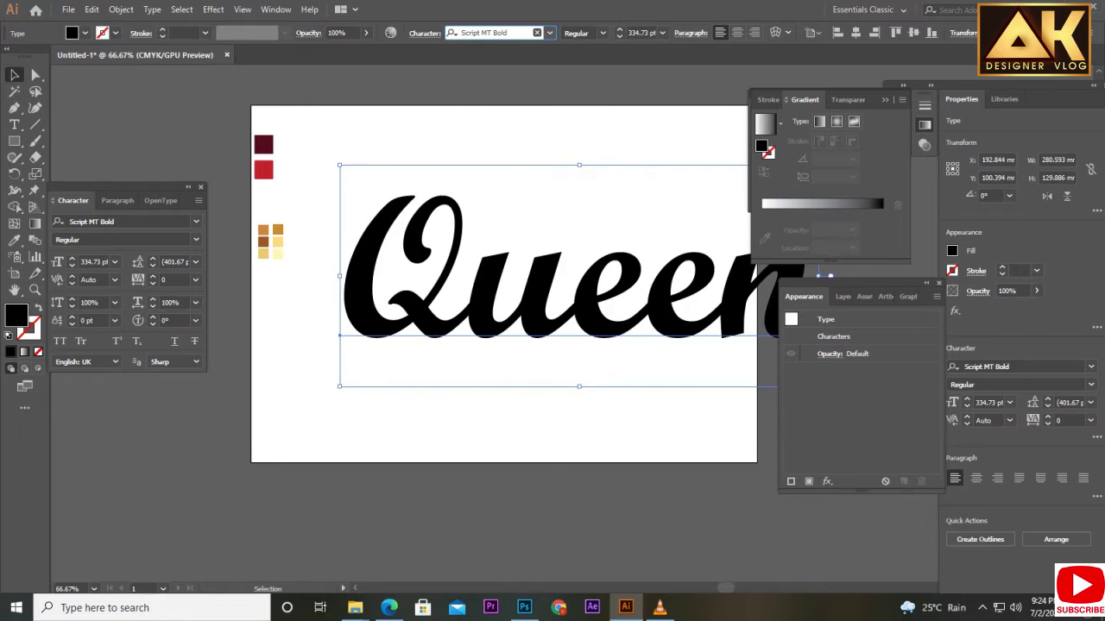
key(Up)
key(Up)
key(Up)
key(Up)
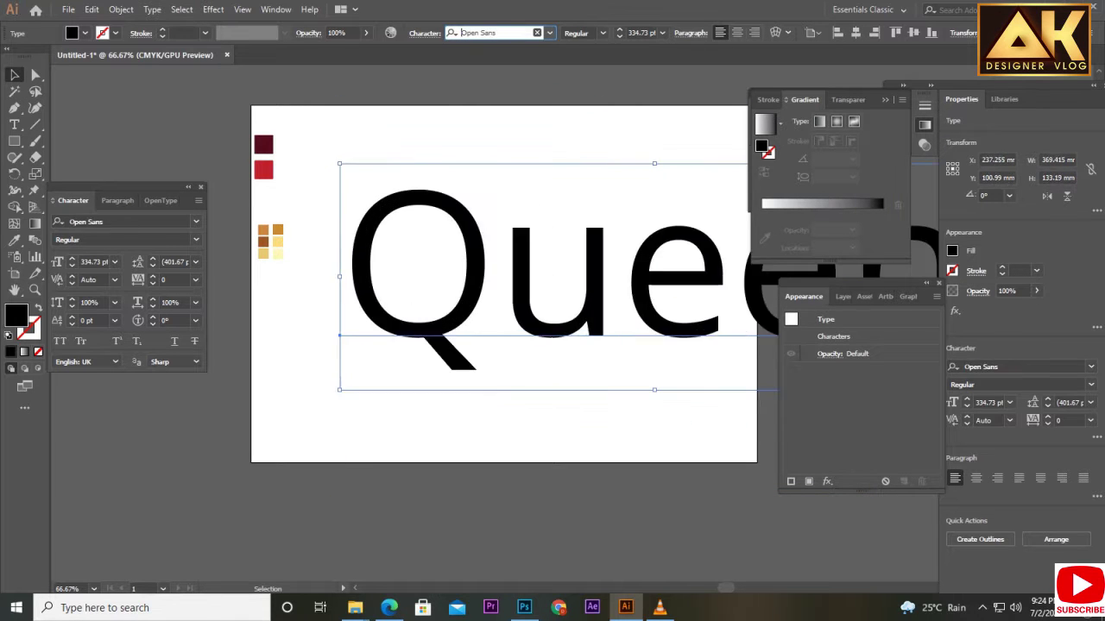
key(Up)
key(Up)
Step: Apply the Catchland font to Queen and scale it to about 192.36 pt within the artboard
click(549, 32)
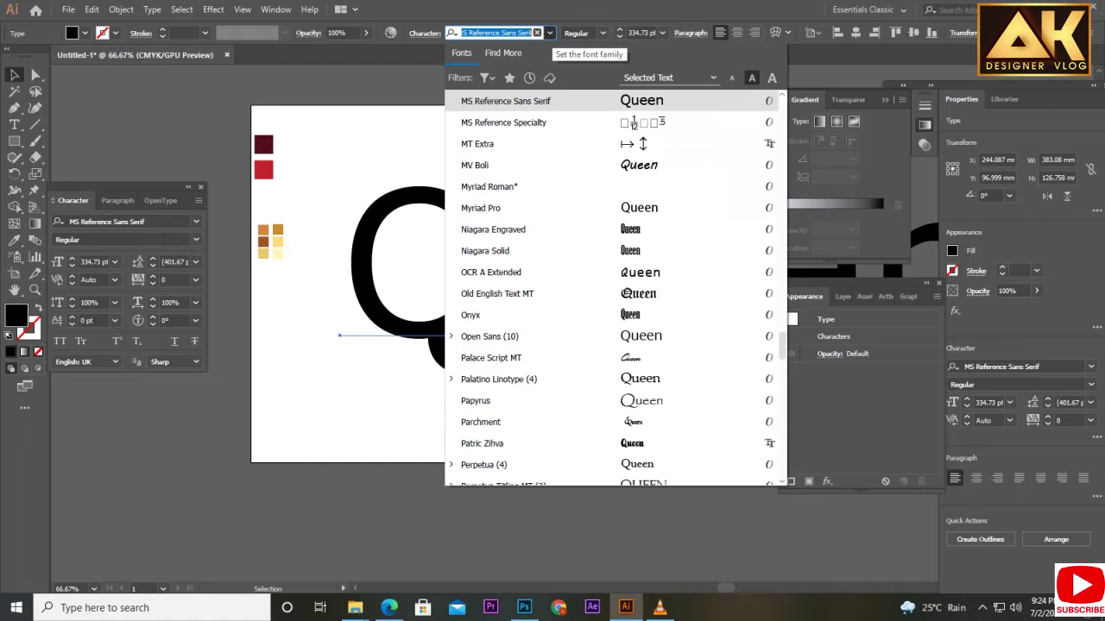
scroll(613, 285, up, 10)
scroll(613, 284, down, 3)
scroll(612, 285, down, 2)
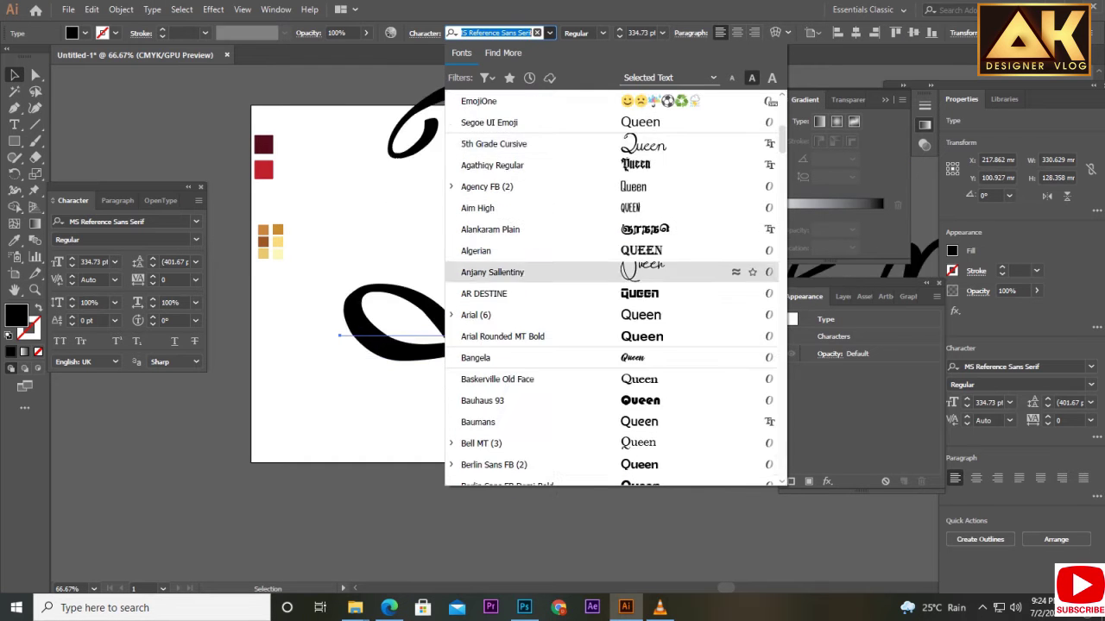
scroll(613, 284, down, 7)
scroll(613, 284, down, 3)
scroll(612, 285, down, 2)
click(535, 358)
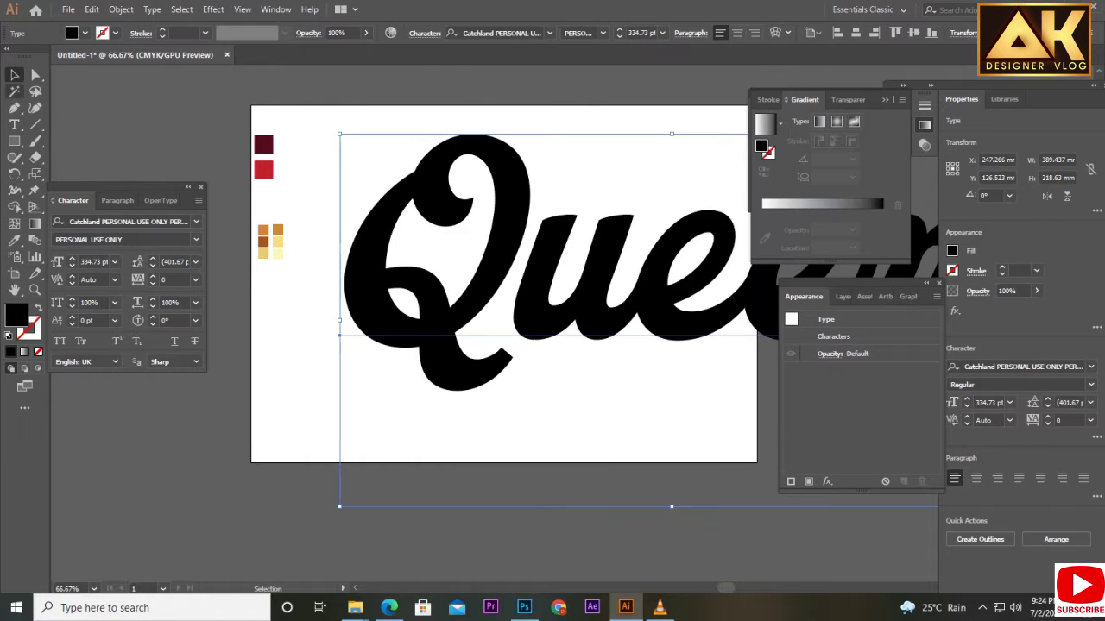
drag(341, 130, 466, 203)
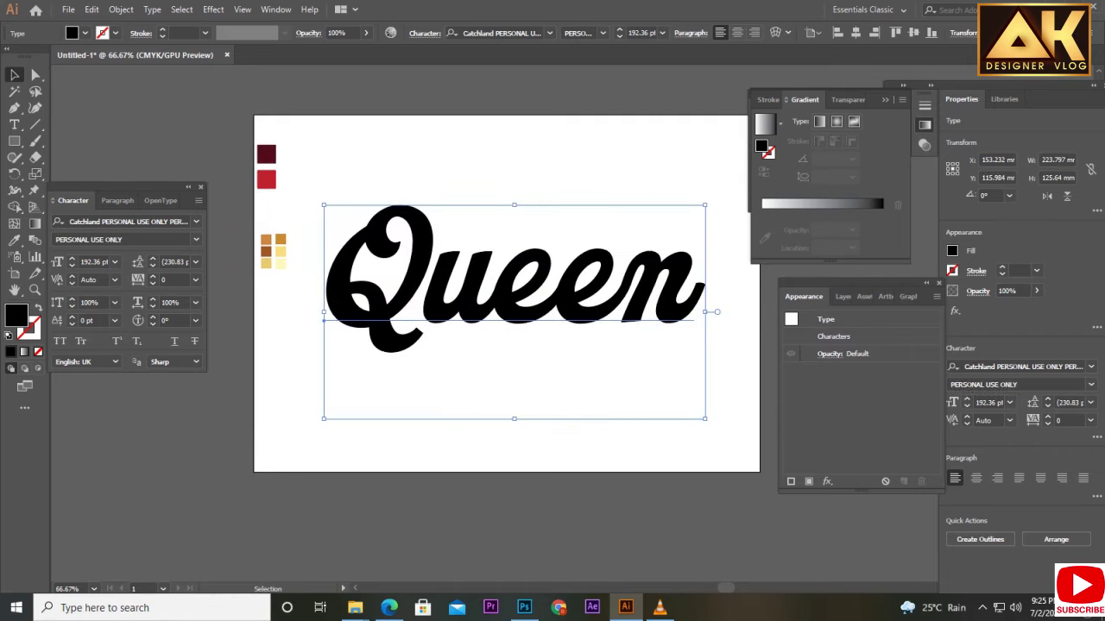
Step: Convert Queen to outlines and preview a 3D Revolve effect without applying it
right_click(441, 187)
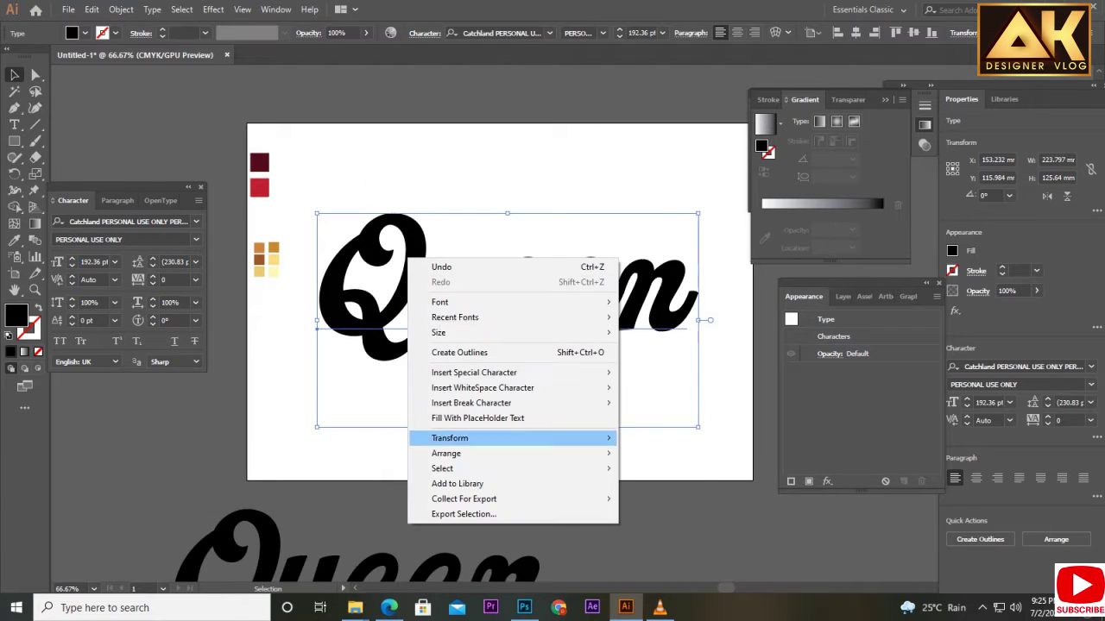
click(492, 284)
click(213, 9)
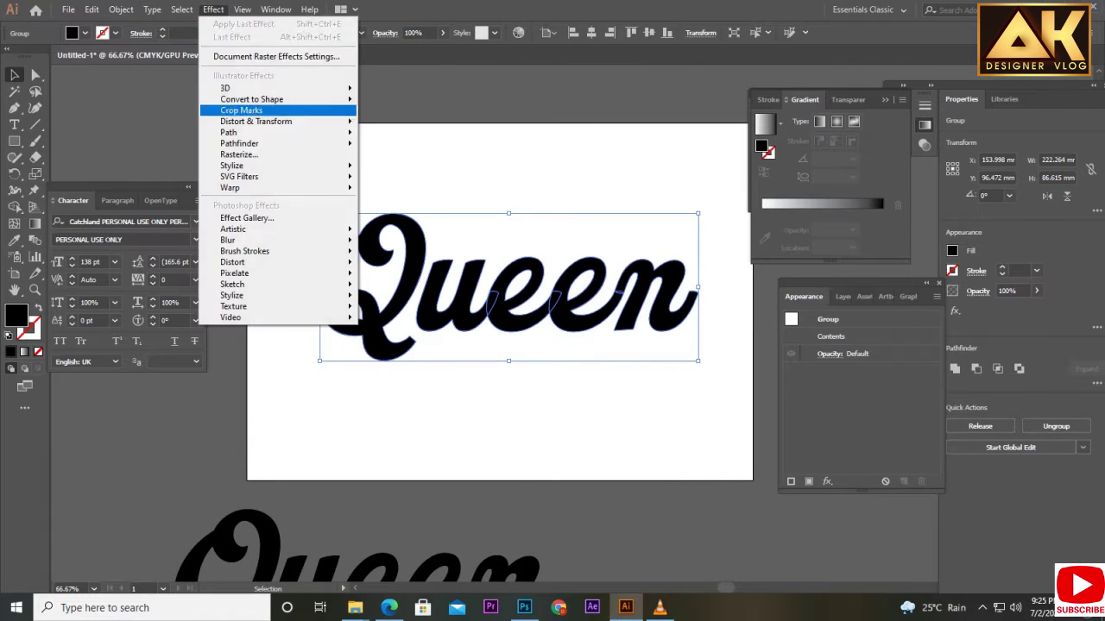
click(387, 104)
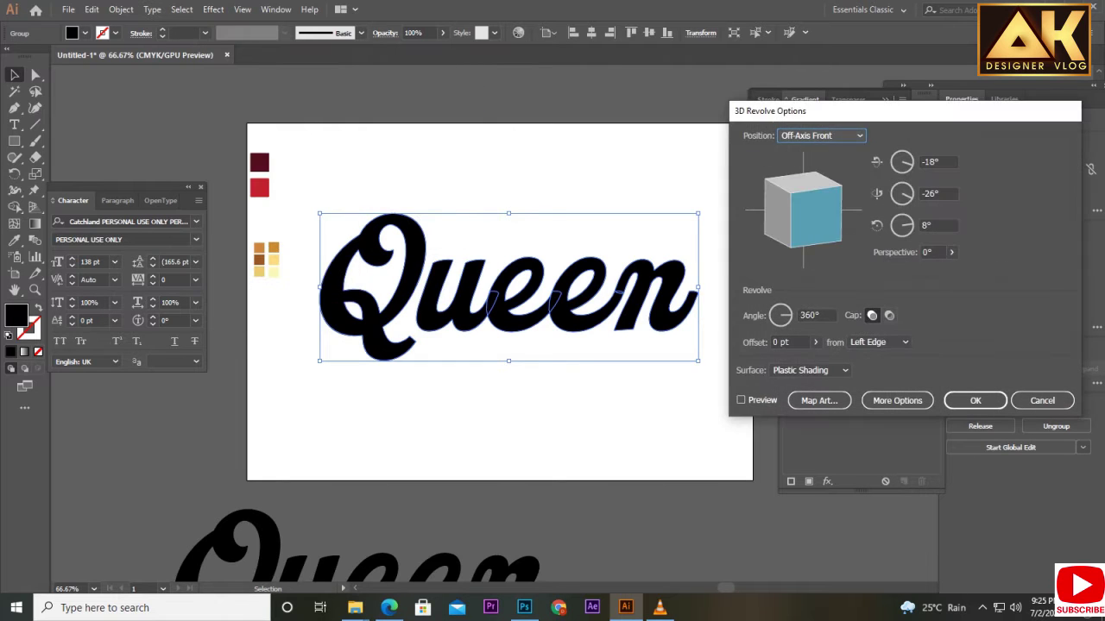
click(740, 399)
click(1041, 399)
Step: Apply a 3D Extrude & Bevel to Queen, rotated slightly sideways
click(213, 9)
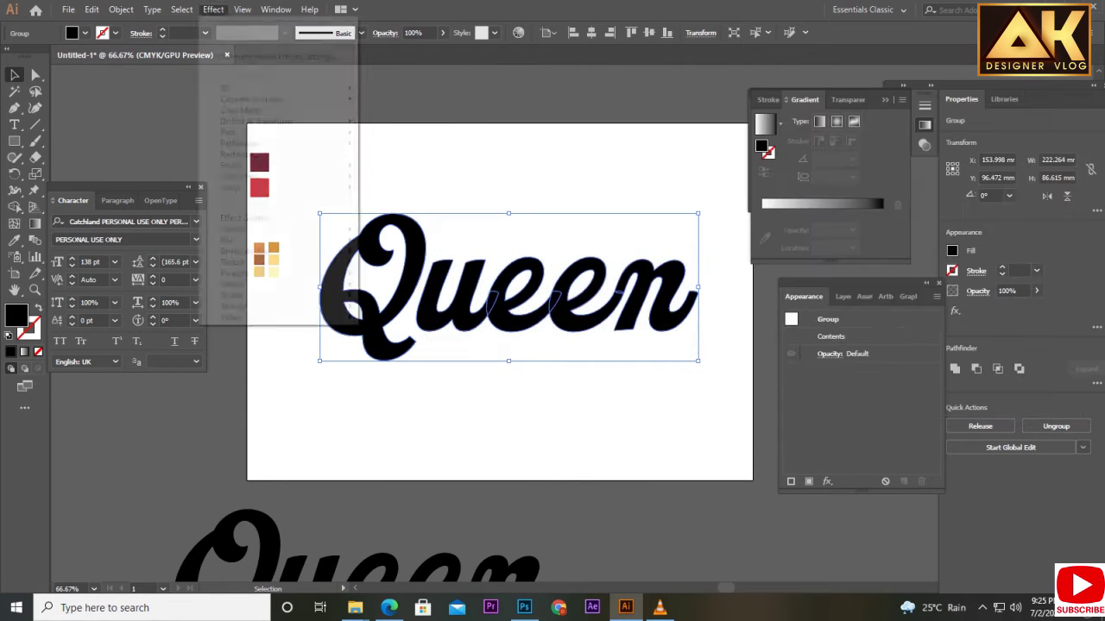
click(410, 89)
drag(803, 211, 820, 211)
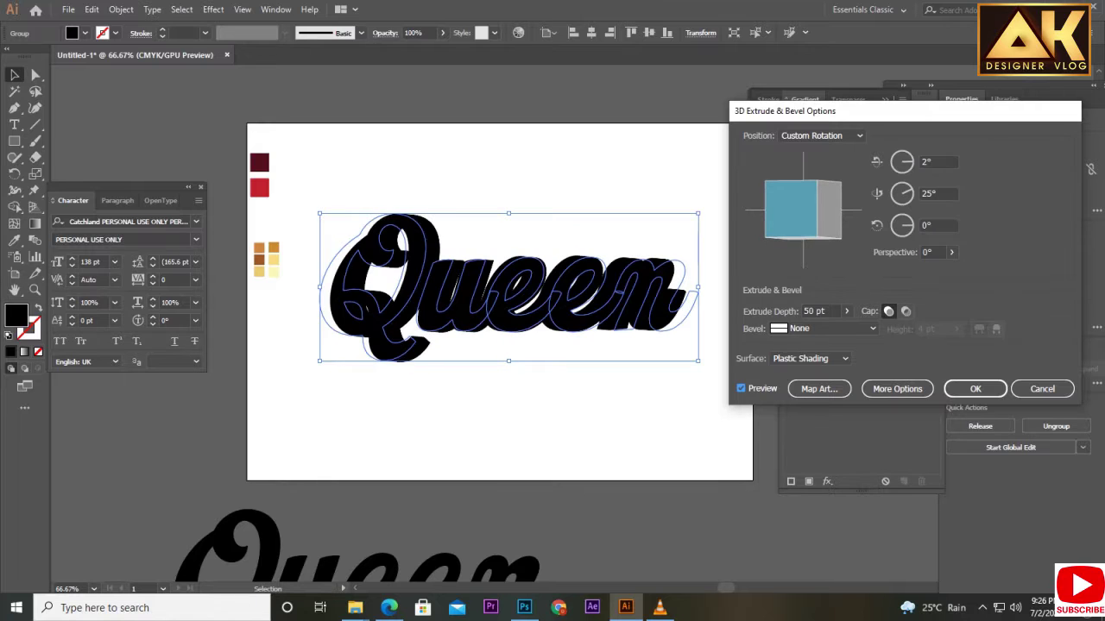
click(974, 389)
Step: Expand the 3D Queen's appearance into plain paths and shift it up and right
right_click(428, 248)
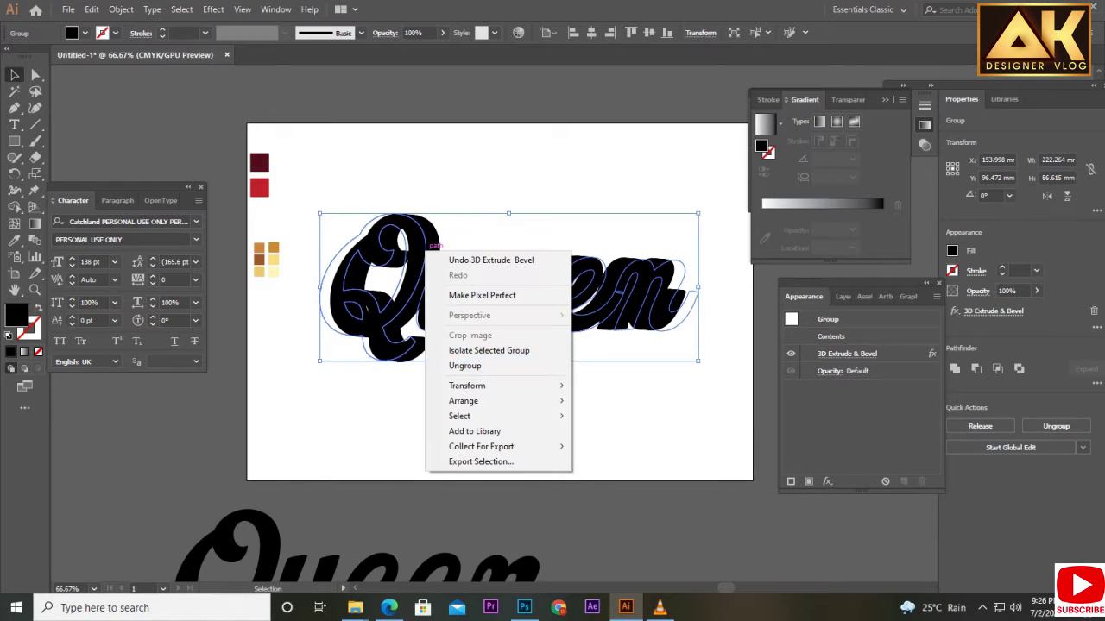
click(491, 260)
key(ctrl+shift+z)
click(120, 8)
click(138, 173)
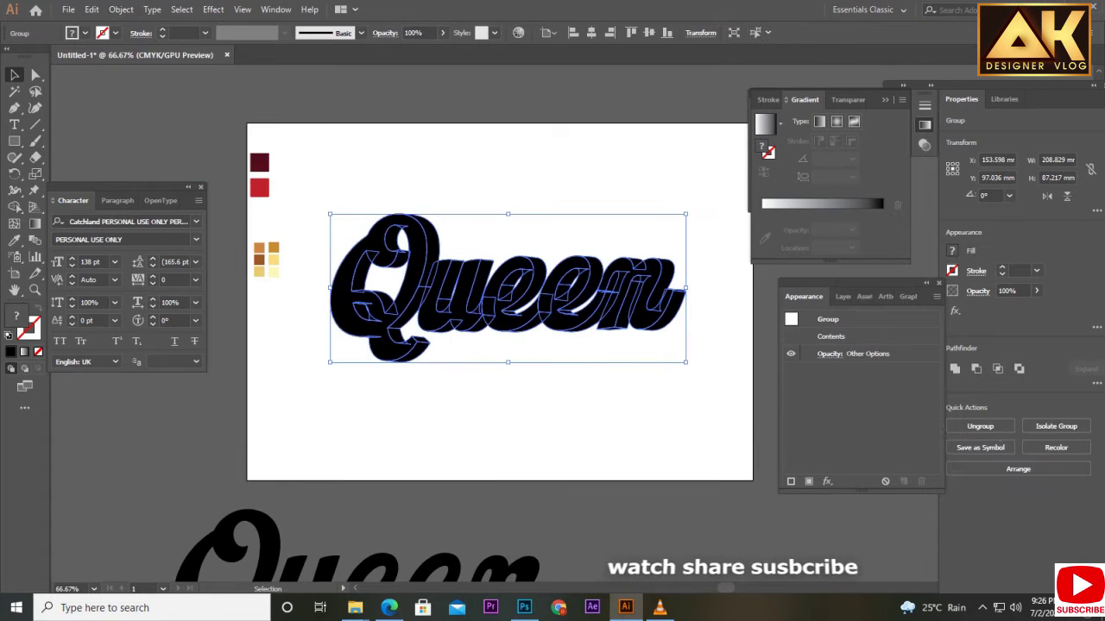
drag(483, 285, 533, 209)
Step: Ungroup the expanded Queen artwork, then view it at 100%
right_click(424, 331)
key(Escape)
drag(483, 285, 533, 209)
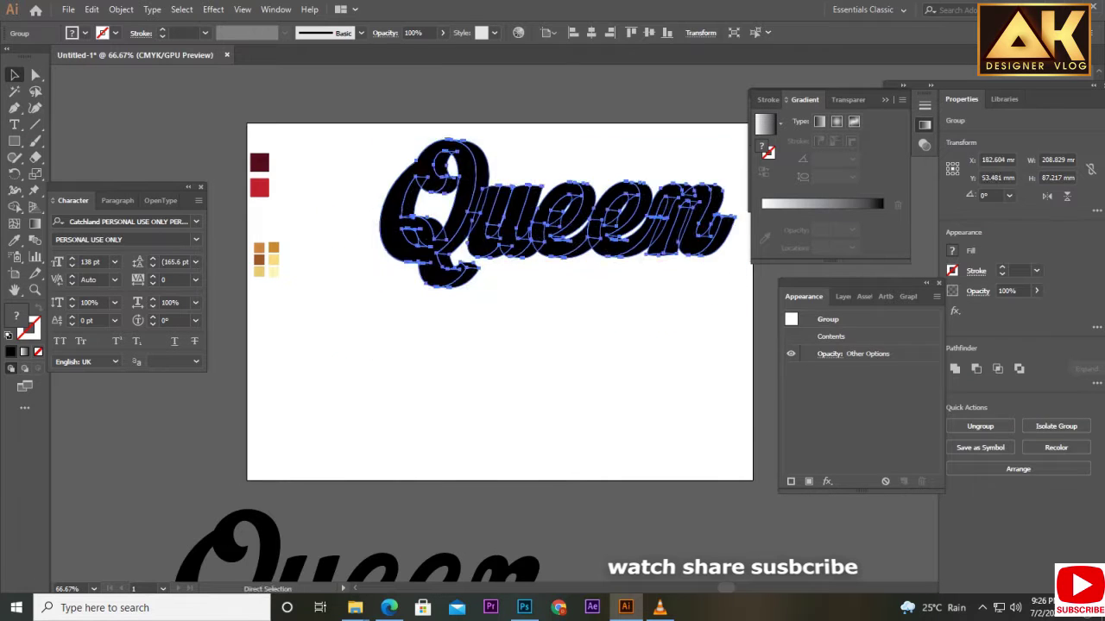
right_click(431, 209)
click(468, 353)
drag(414, 285, 341, 328)
key(ctrl+z)
key(ctrl+plus)
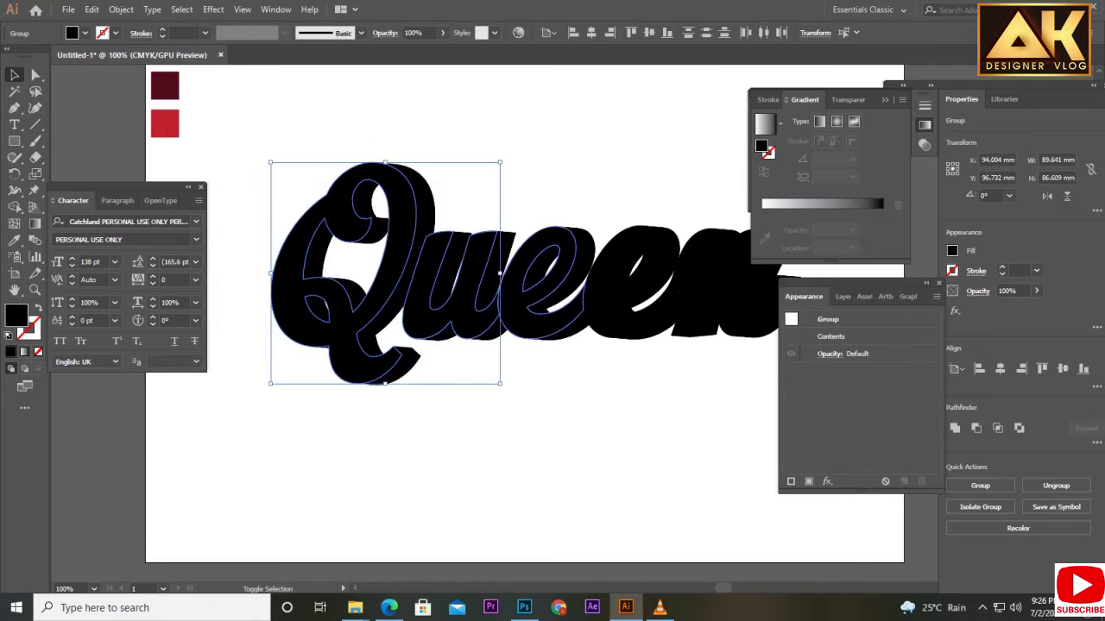
Step: Dock the Pathfinder panel and sample orange and light yellow into gradient stops, middle at ~58%
click(276, 9)
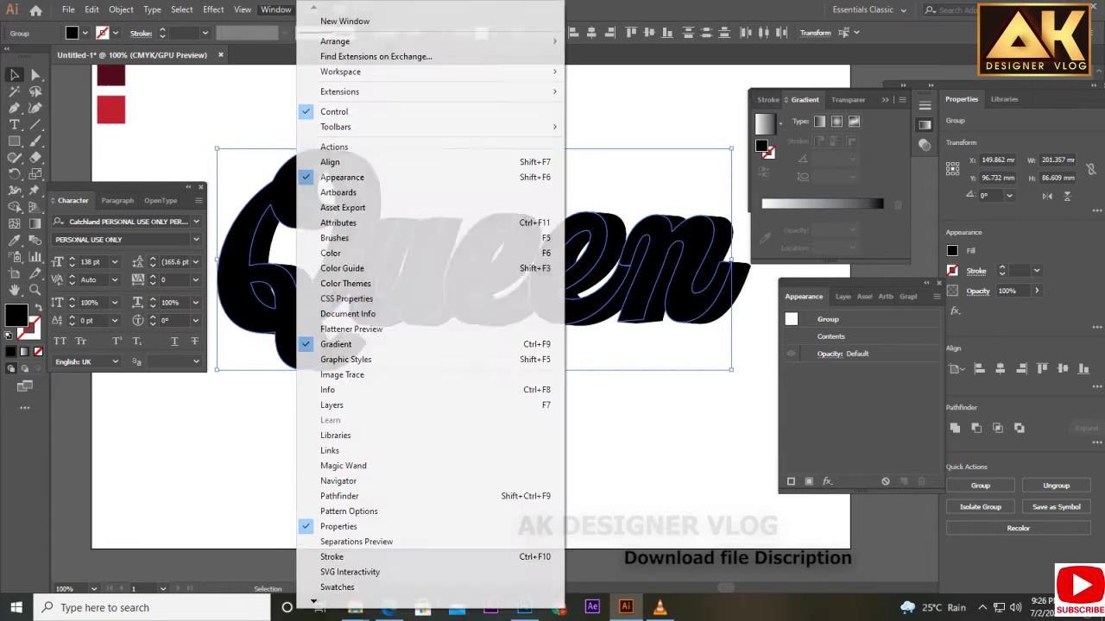
click(340, 496)
drag(638, 146, 745, 103)
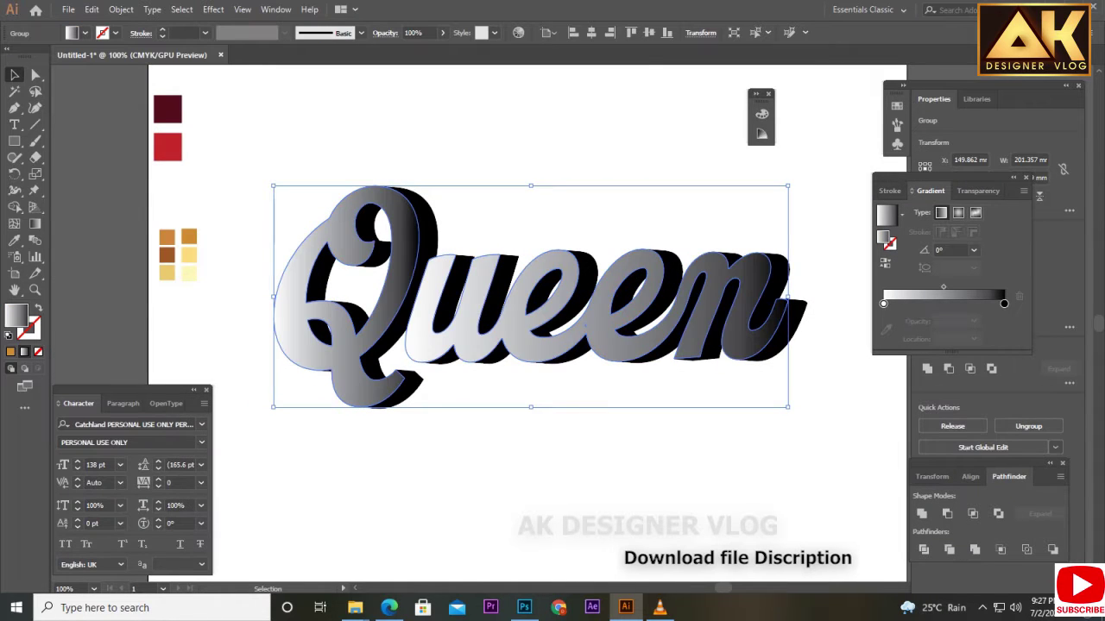
double_click(883, 303)
click(826, 400)
click(167, 236)
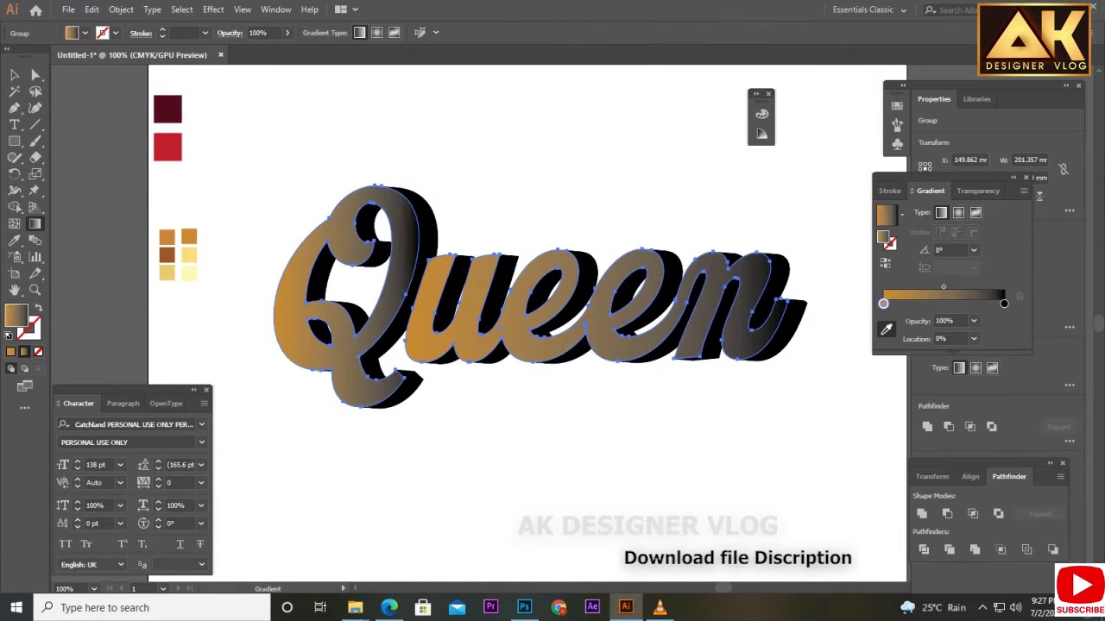
click(188, 254)
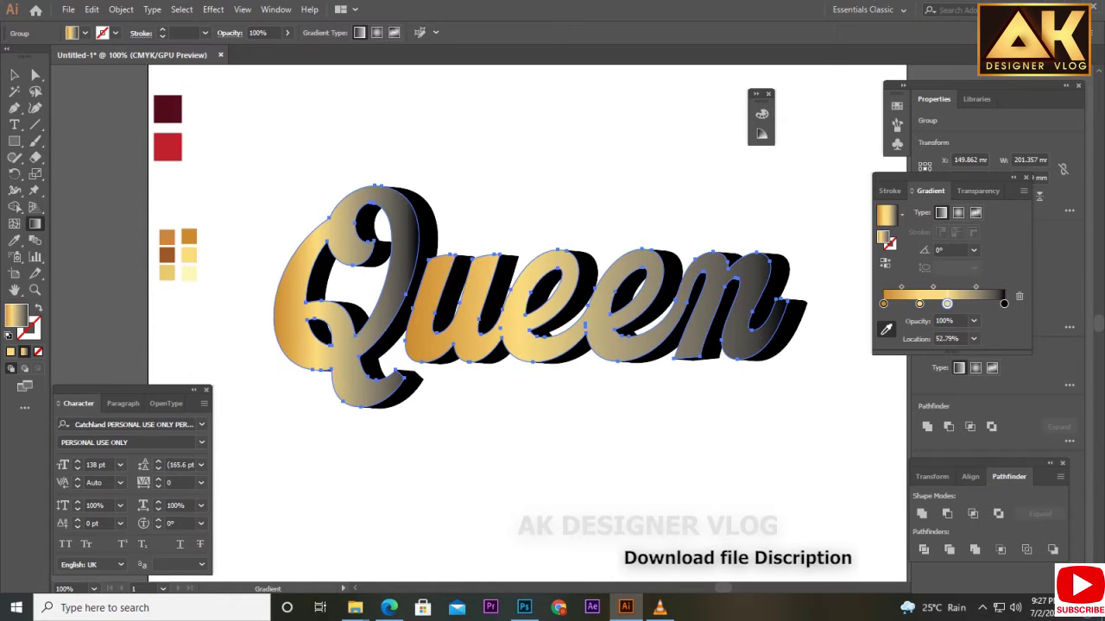
mouse_move(947, 303)
mouse_down()
mouse_move(936, 303)
mouse_move(985, 304)
mouse_up()
Step: Add a gold stop, angle the gradient to -92.6° top-to-bottom, and make the bottom orange
click(189, 255)
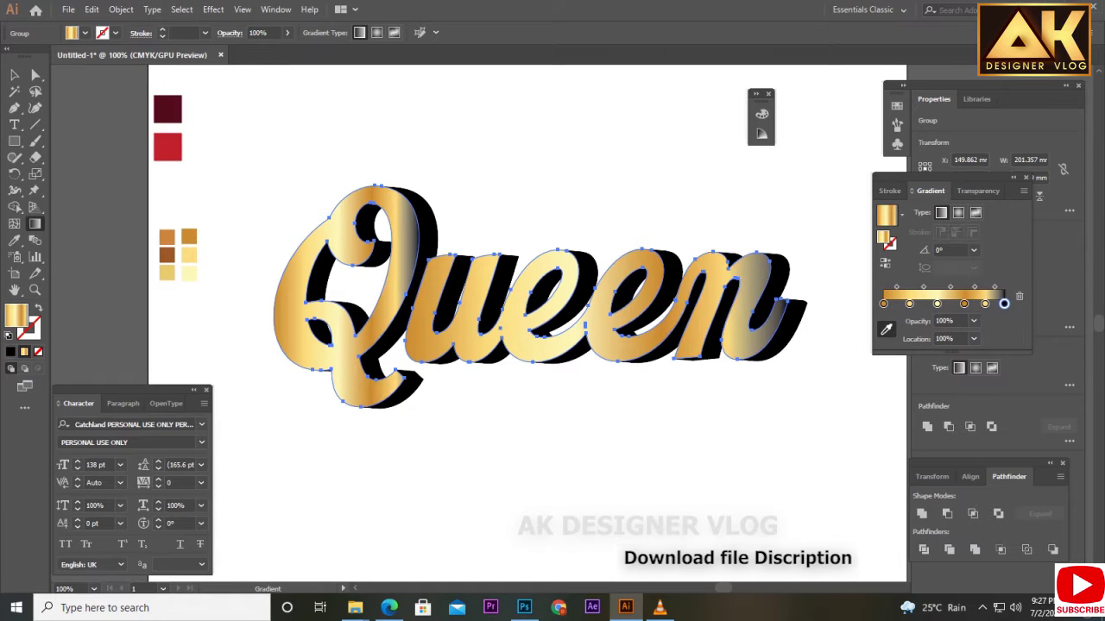
scroll(191, 271, right, 2)
drag(268, 302, 379, 300)
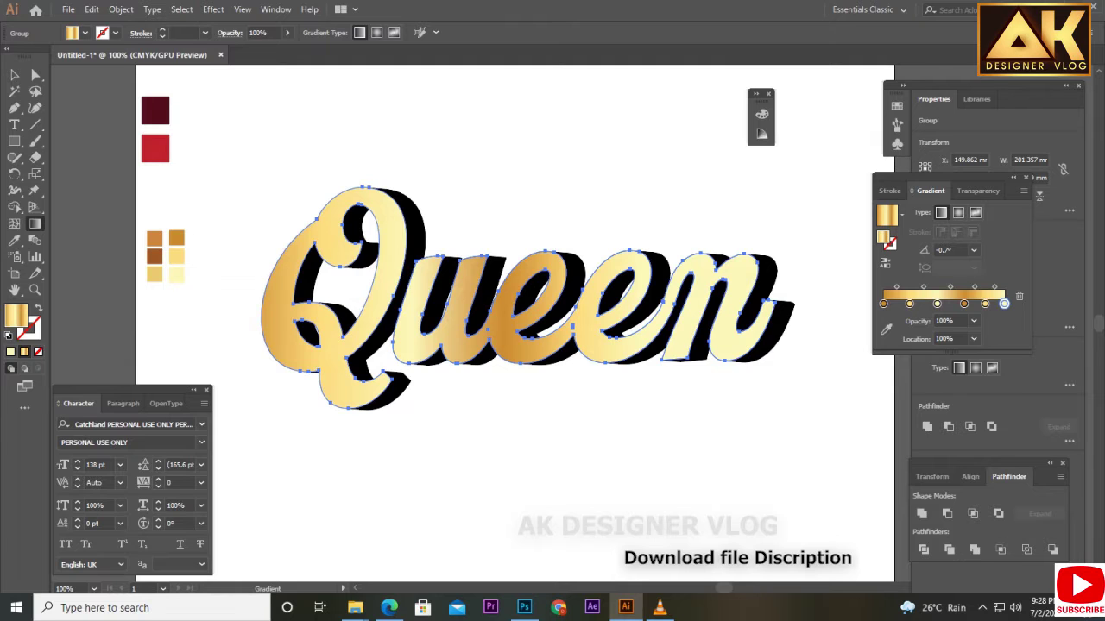
drag(518, 250, 539, 362)
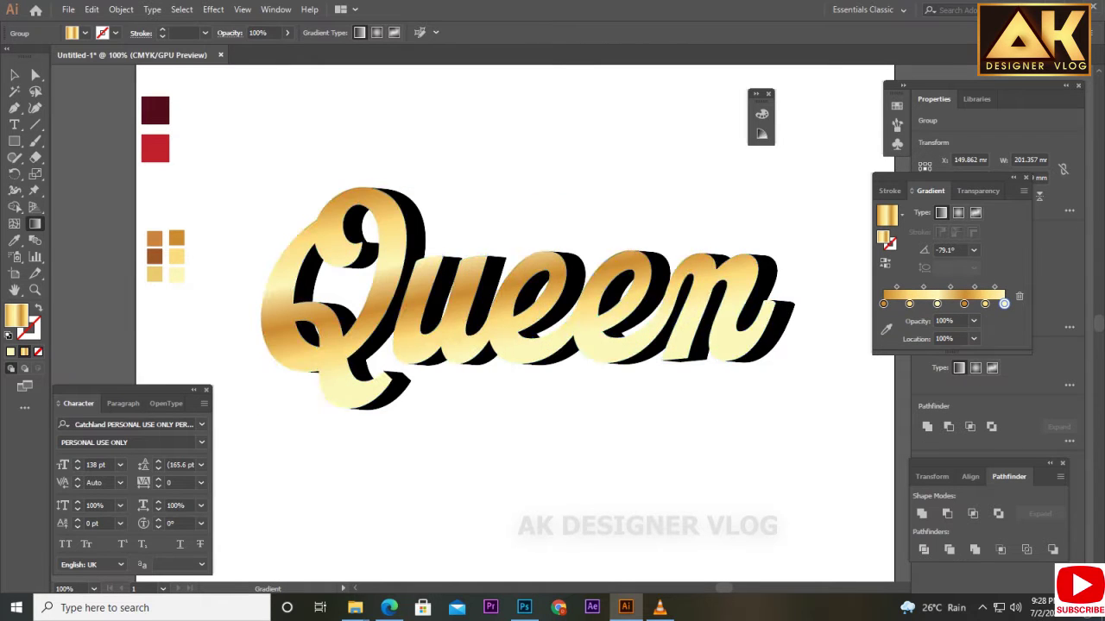
drag(526, 250, 521, 362)
mouse_move(985, 304)
mouse_down()
mouse_move(923, 304)
mouse_move(969, 304)
mouse_up()
drag(992, 304, 988, 304)
click(177, 237)
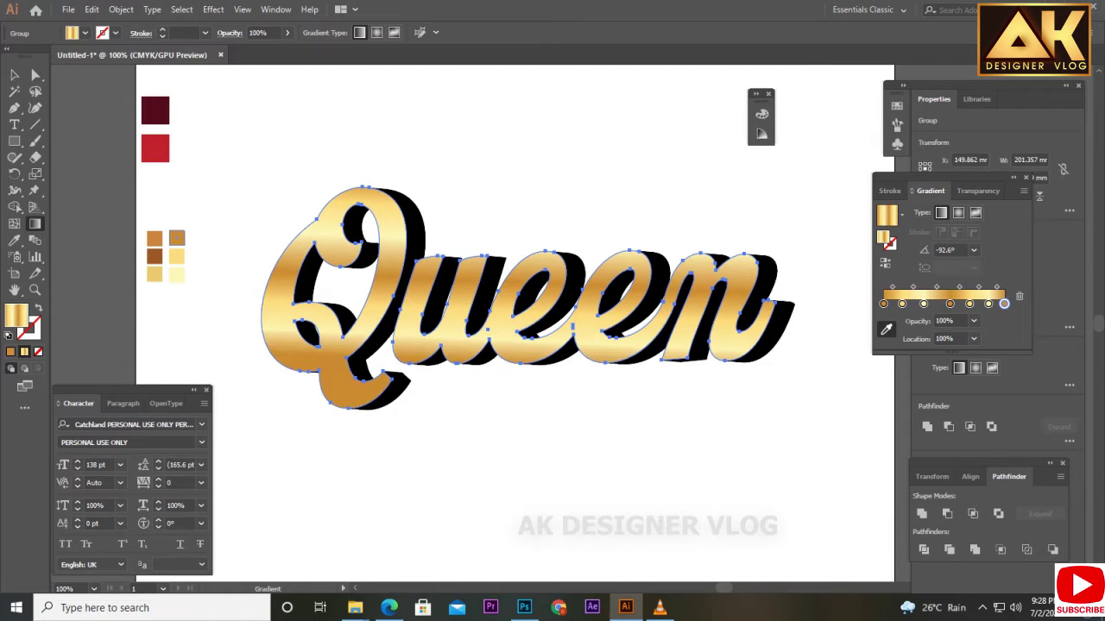
Step: Zoom to 200% and select the Q's black shadow pieces one by one
key(v)
key(ctrl+shift+a)
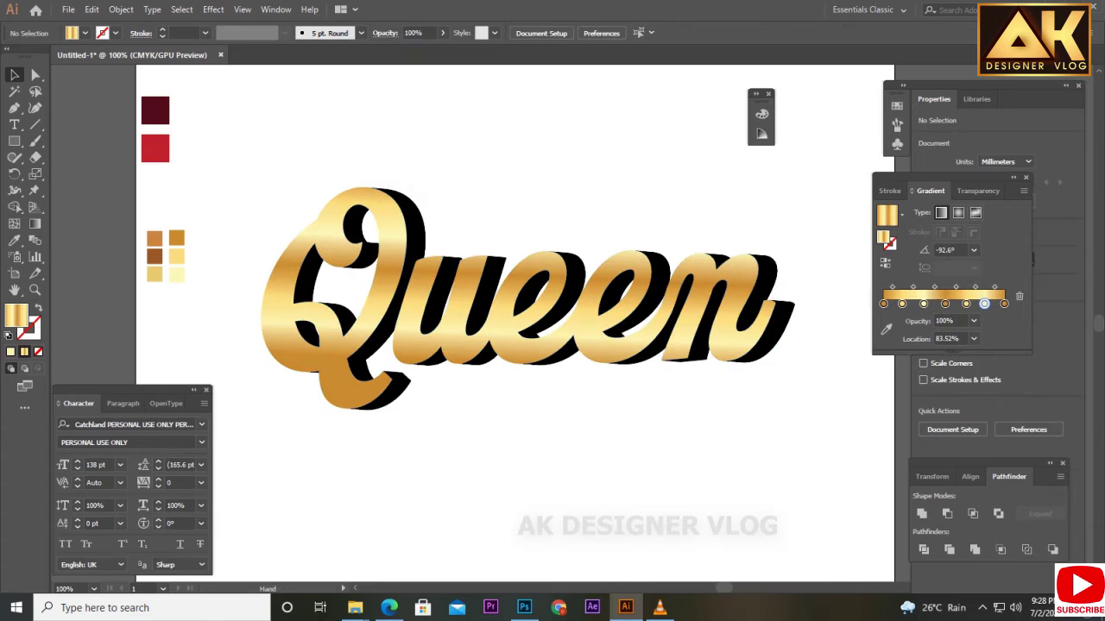
click(406, 220)
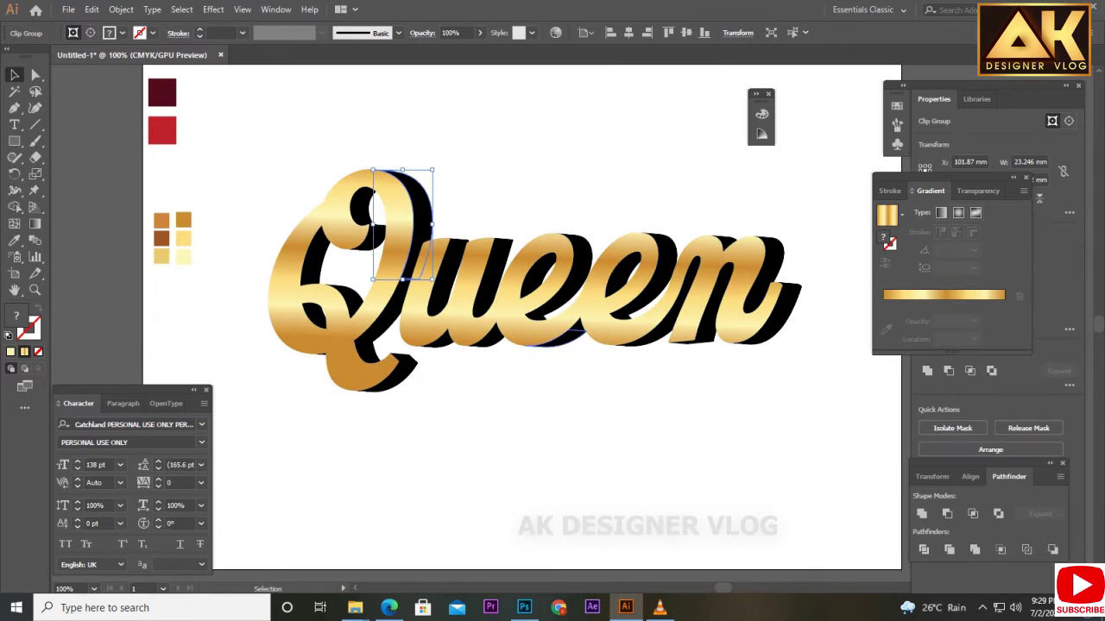
key(ctrl+shift+a)
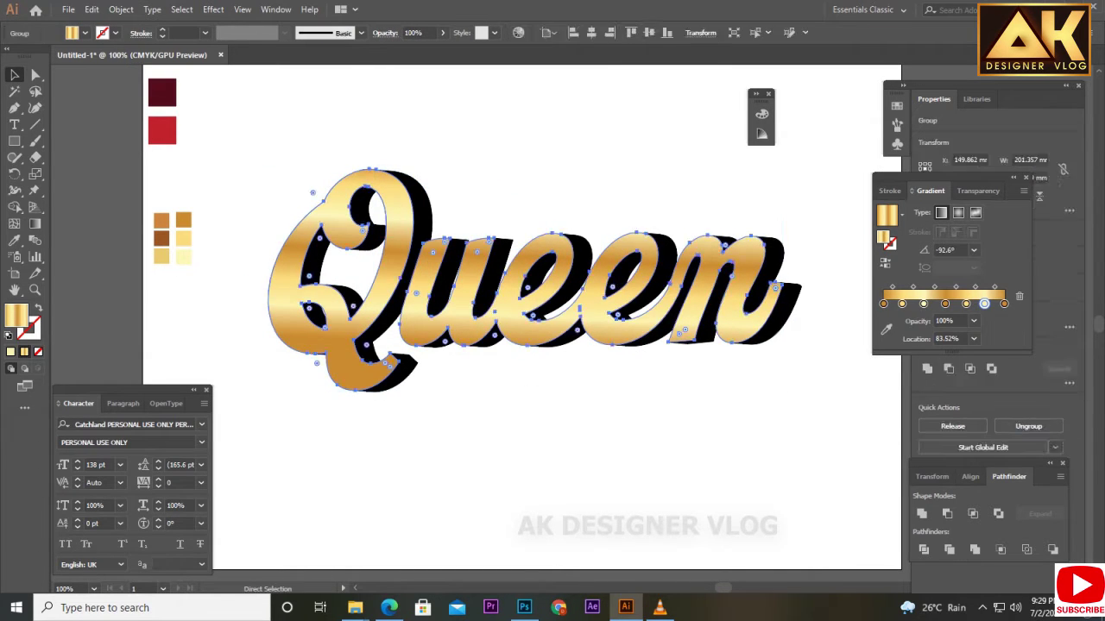
key(ctrl+plus)
shift+click(388, 259)
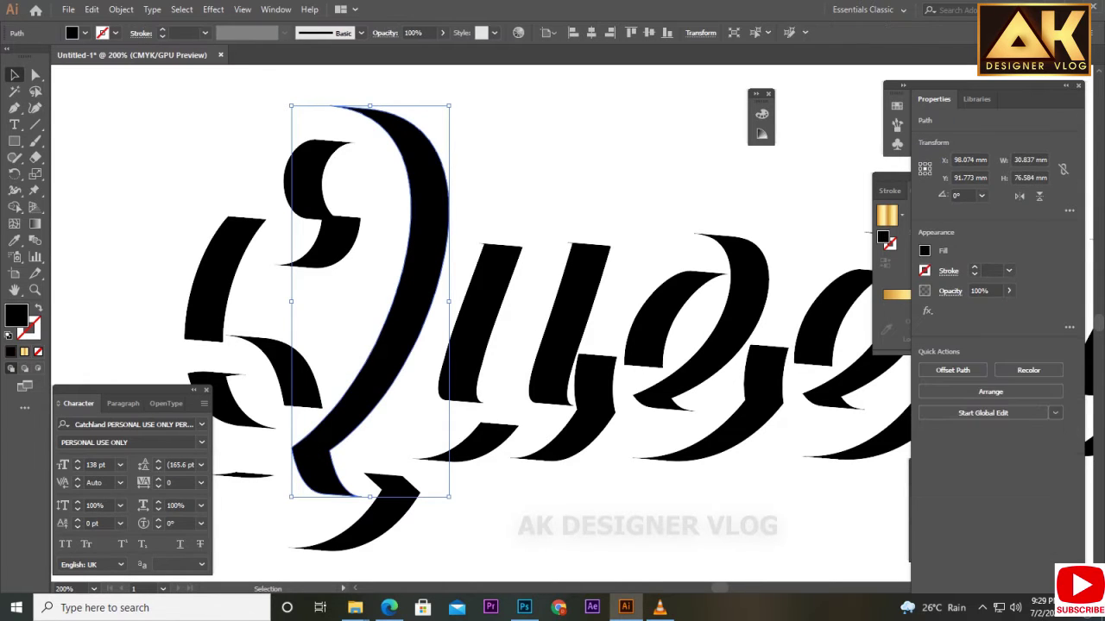
click(274, 354)
click(223, 246)
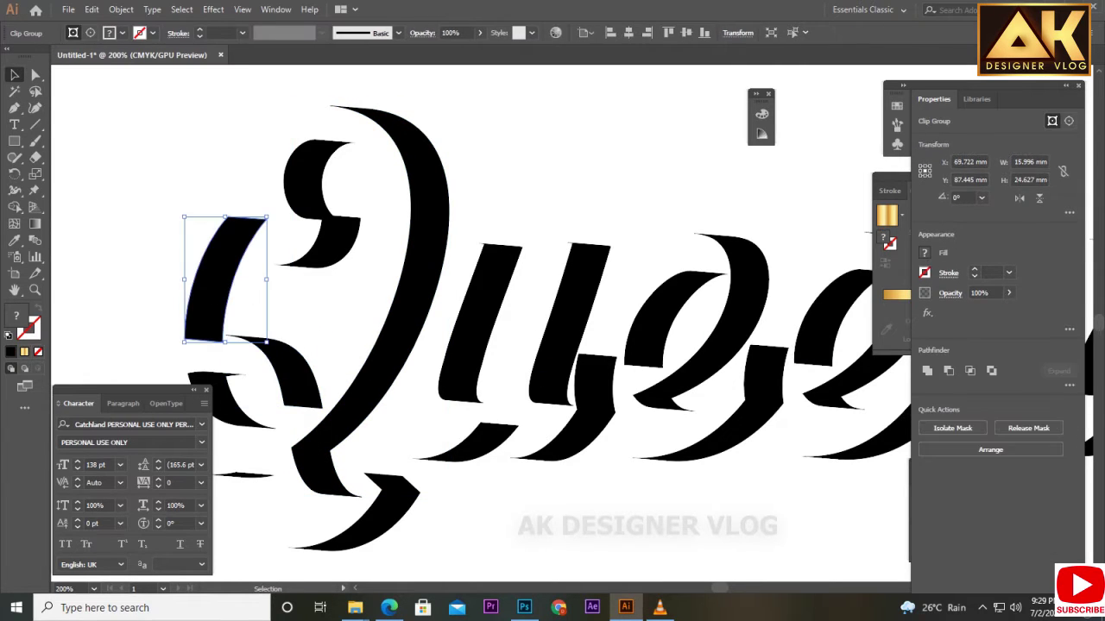
scroll(483, 328, down, 2)
click(285, 311)
click(415, 436)
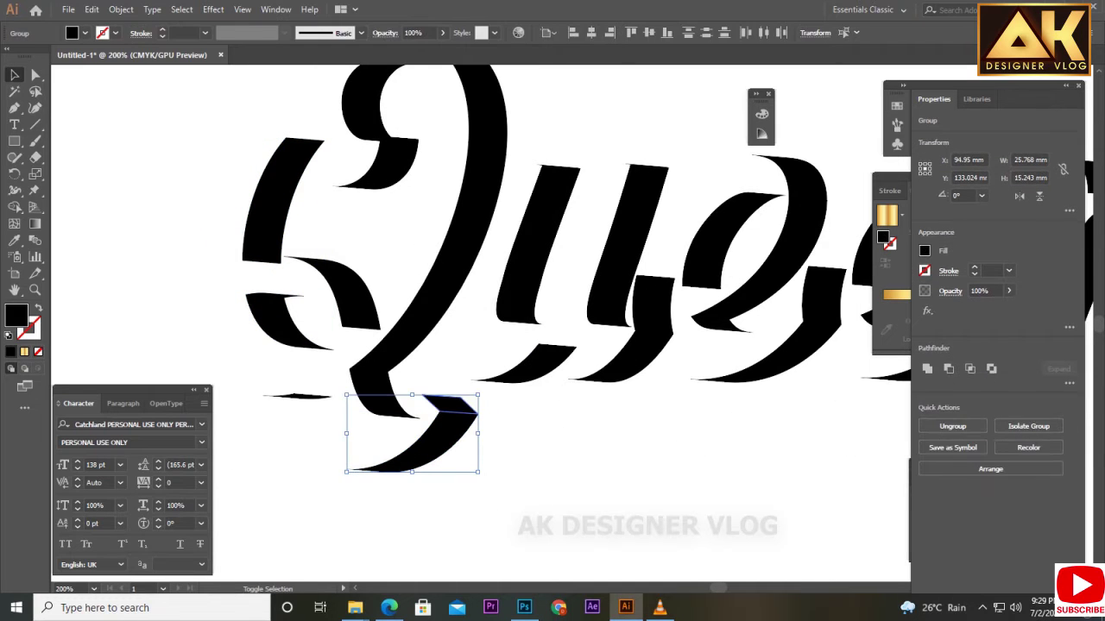
click(432, 414)
Step: Select the right-side diagonal shadow stroke and release its clipping mask with Ctrl+Alt+7
key(ctrl+equal)
key(ctrl+equal)
key(ctrl+equal)
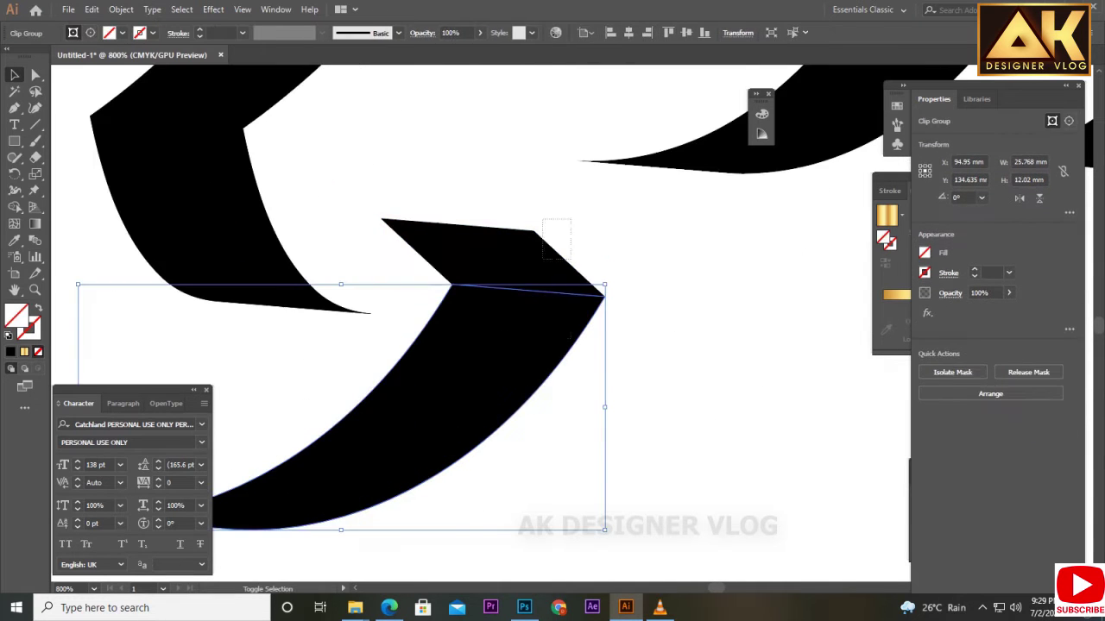
key(ctrl+minus)
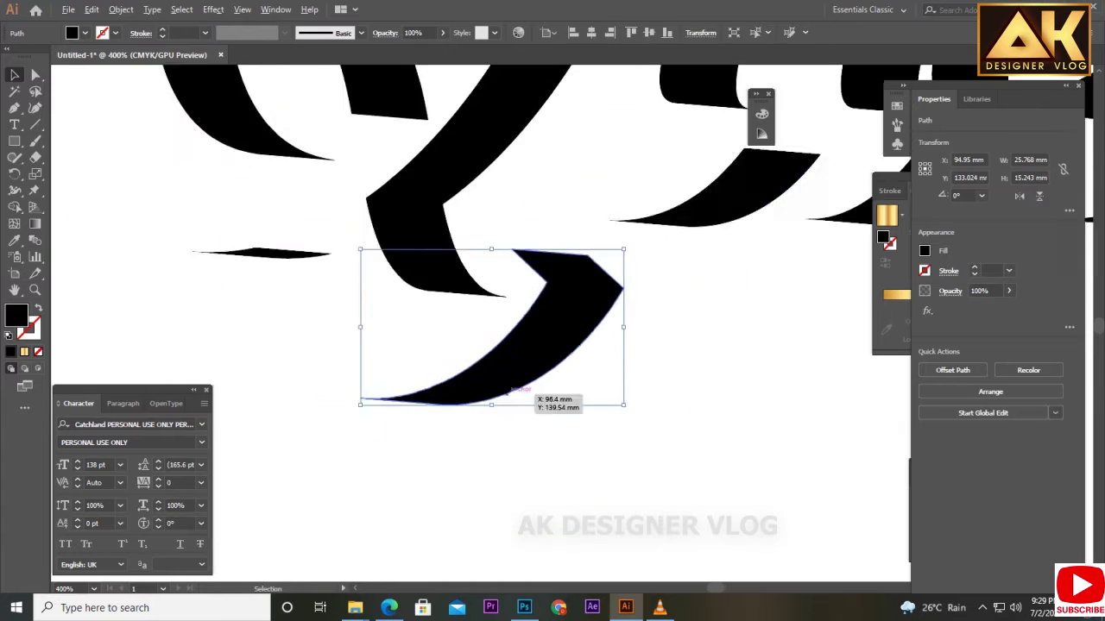
click(622, 259)
click(686, 308)
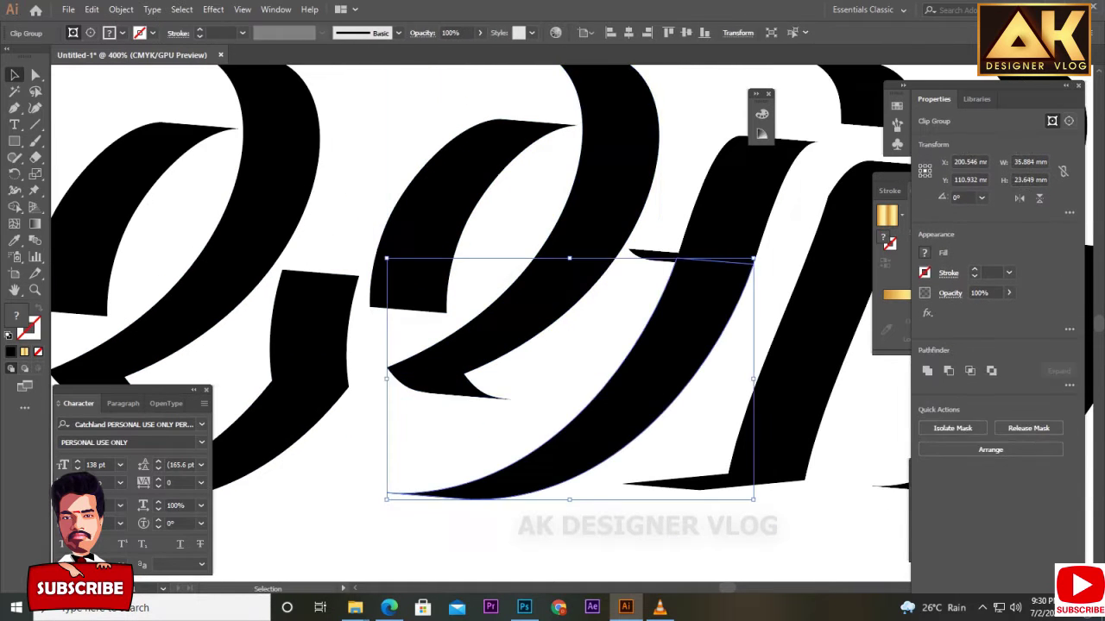
shift+click(718, 299)
shift+click(718, 298)
shift+click(604, 397)
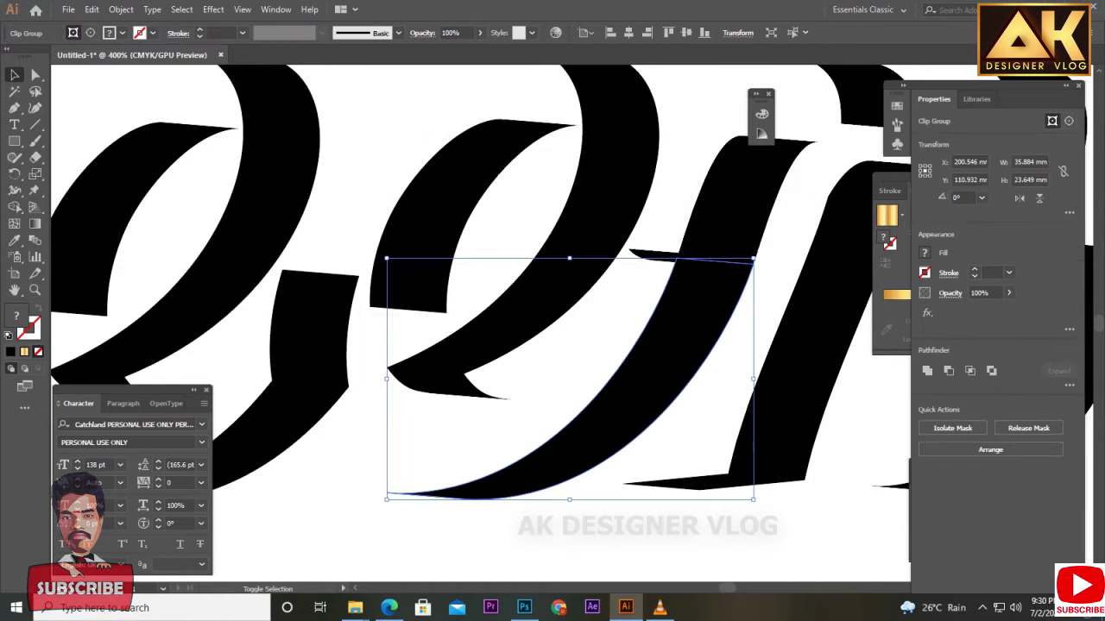
key(ctrl+alt+7)
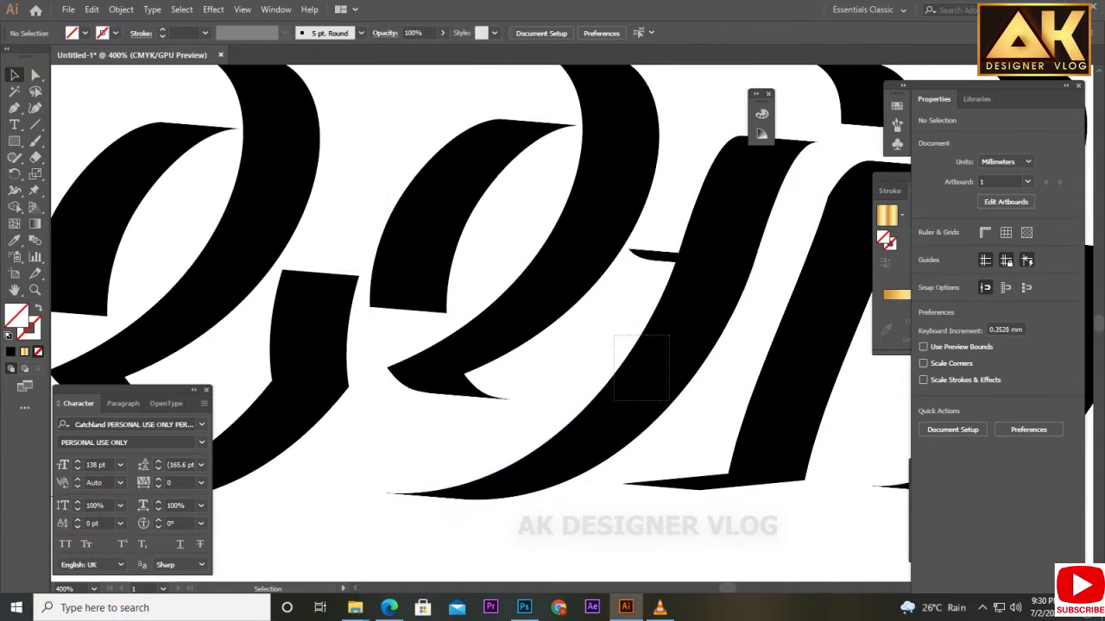
Step: Undo the recent changes and bring up the Pathfinder panel
key(ctrl+z)
key(ctrl+z)
key(ctrl+z)
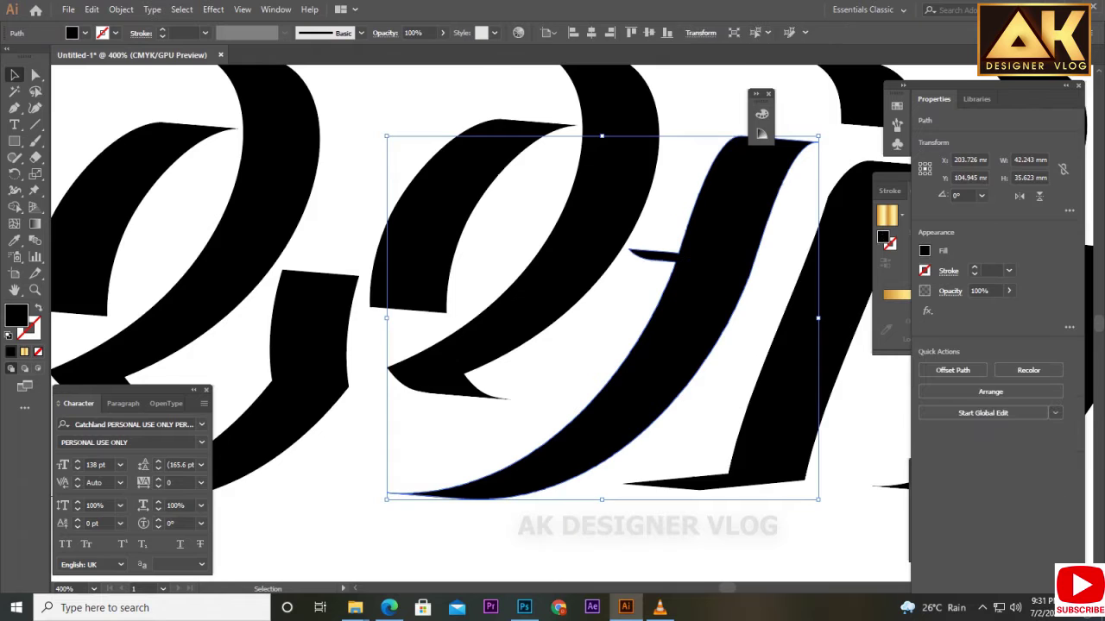
key(ctrl+z)
key(ctrl+z)
key(ctrl+z)
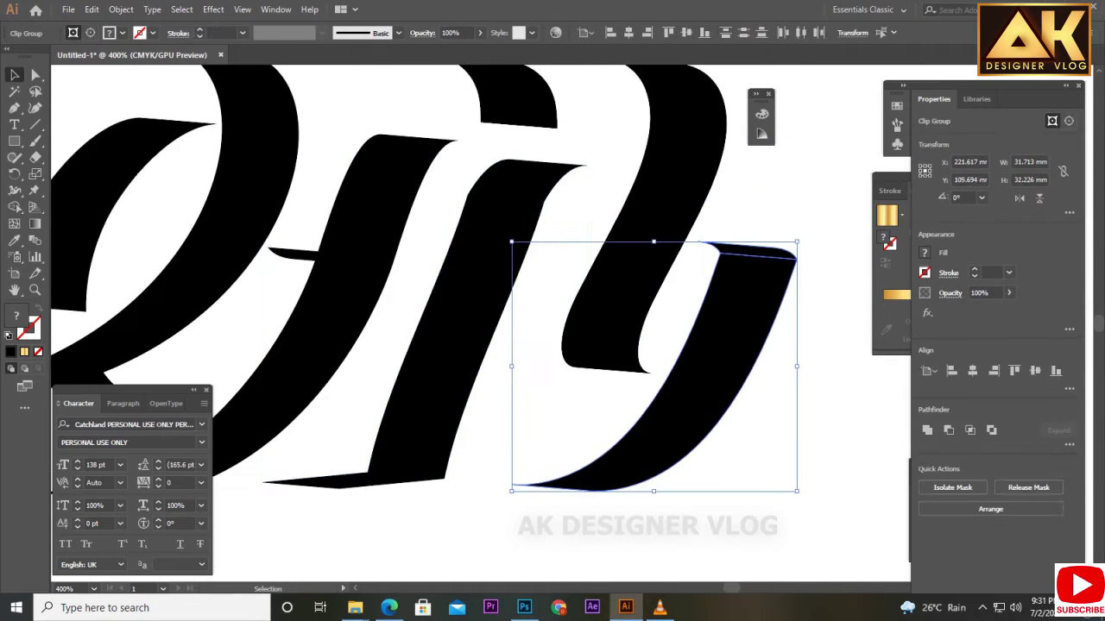
key(ctrl+z)
key(ctrl+z)
key(ctrl+z)
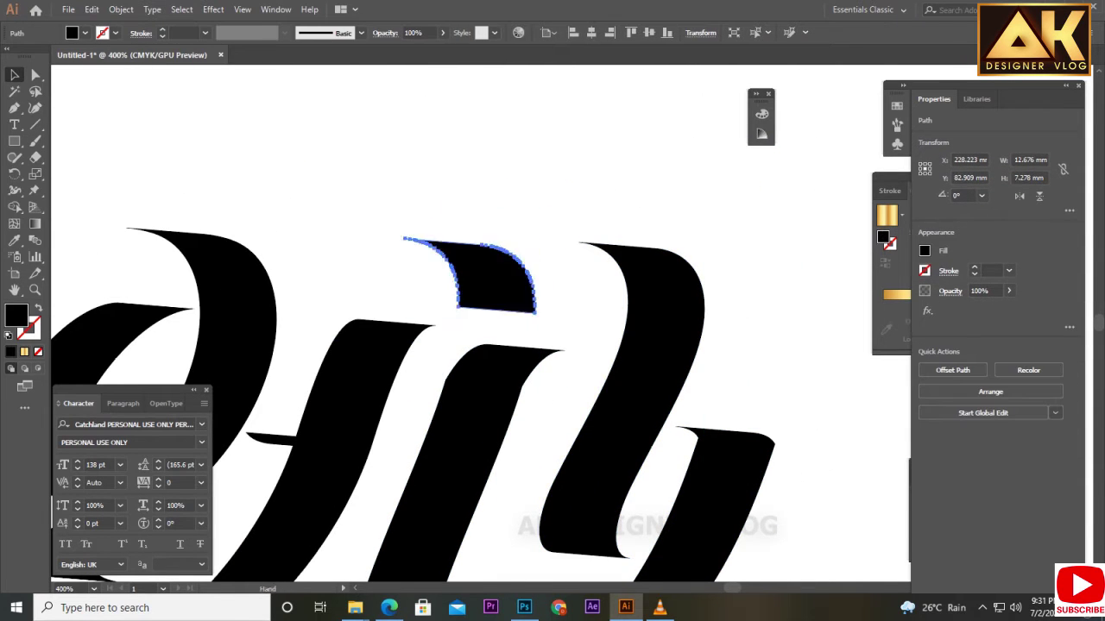
key(ctrl+z)
key(ctrl+z)
key(ctrl+z)
key(ctrl+z)
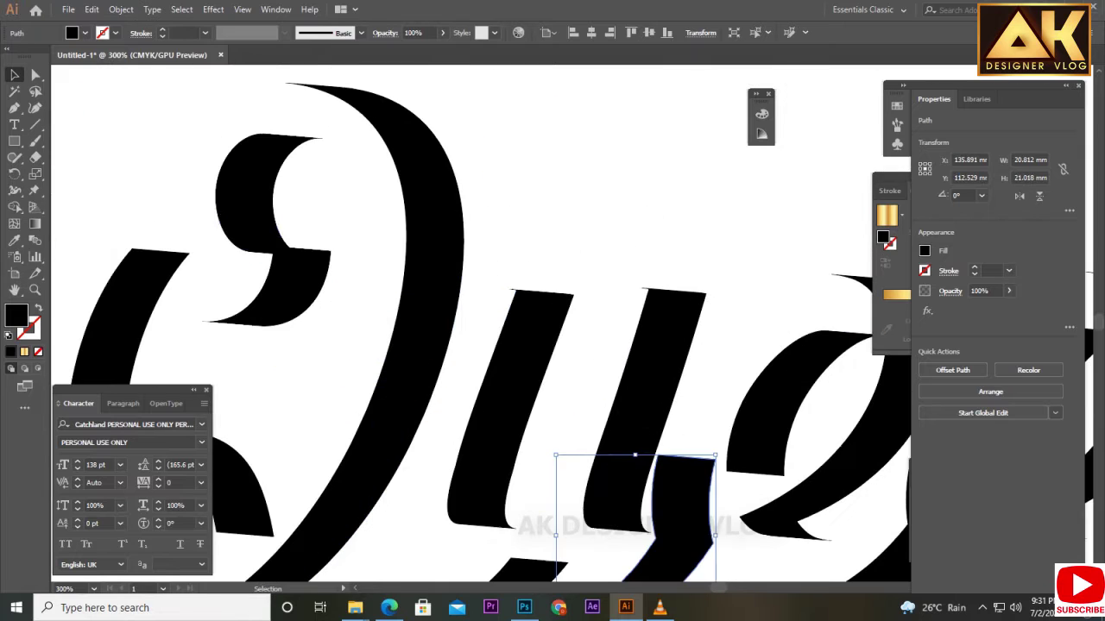
key(ctrl+z)
key(ctrl+z)
key(ctrl+z)
click(276, 9)
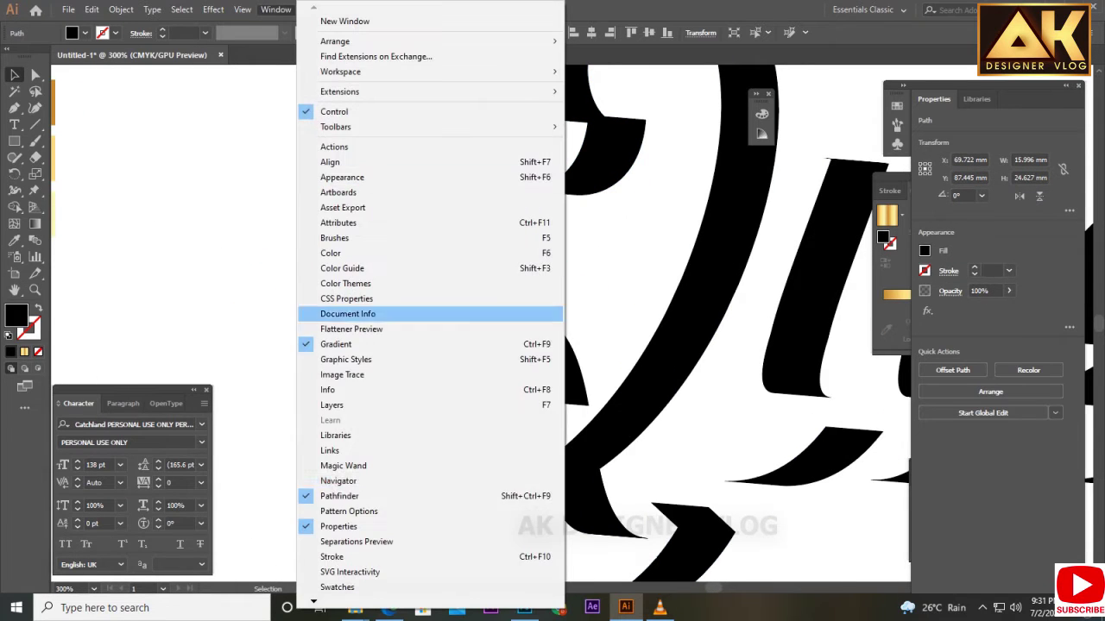
click(362, 424)
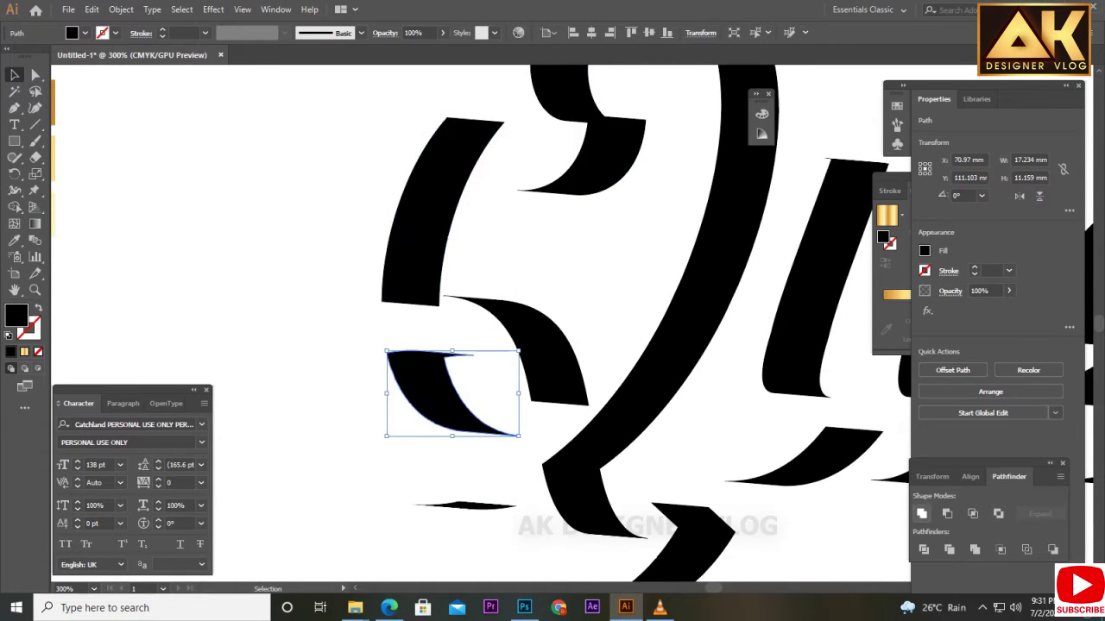
Step: Delete the small black shadow piece, reveal the lettering, and select the Q's inner side strip
key(Delete)
key(ctrl+1)
key(ctrl+alt+3)
key(ctrl+shift+a)
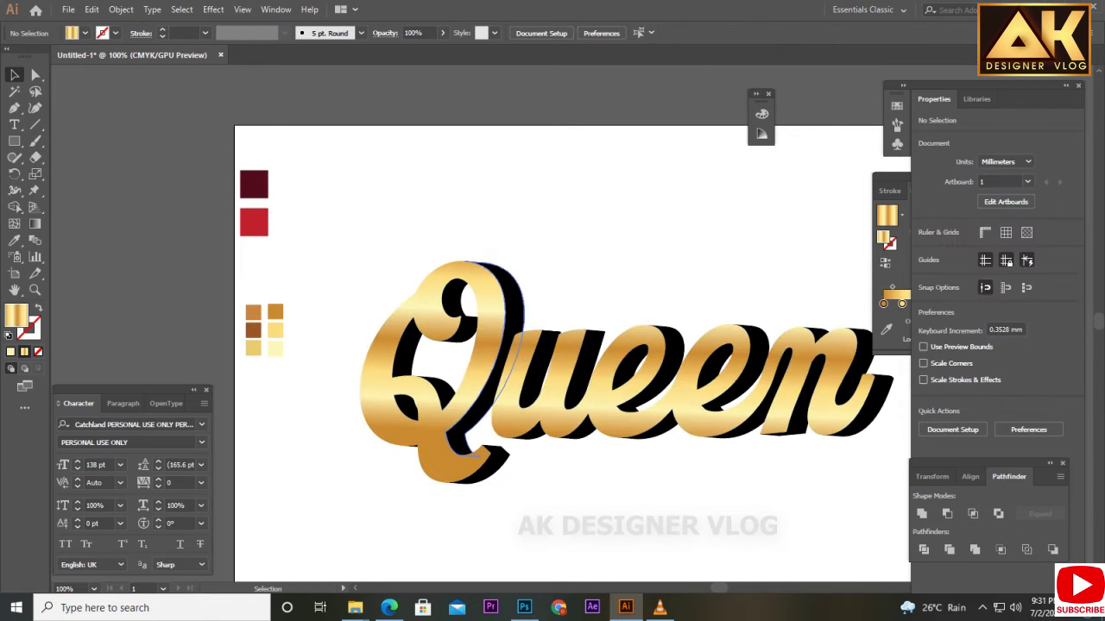
click(509, 311)
scroll(518, 345, down, 1)
key(g)
key(ctrl+plus)
key(ctrl+plus)
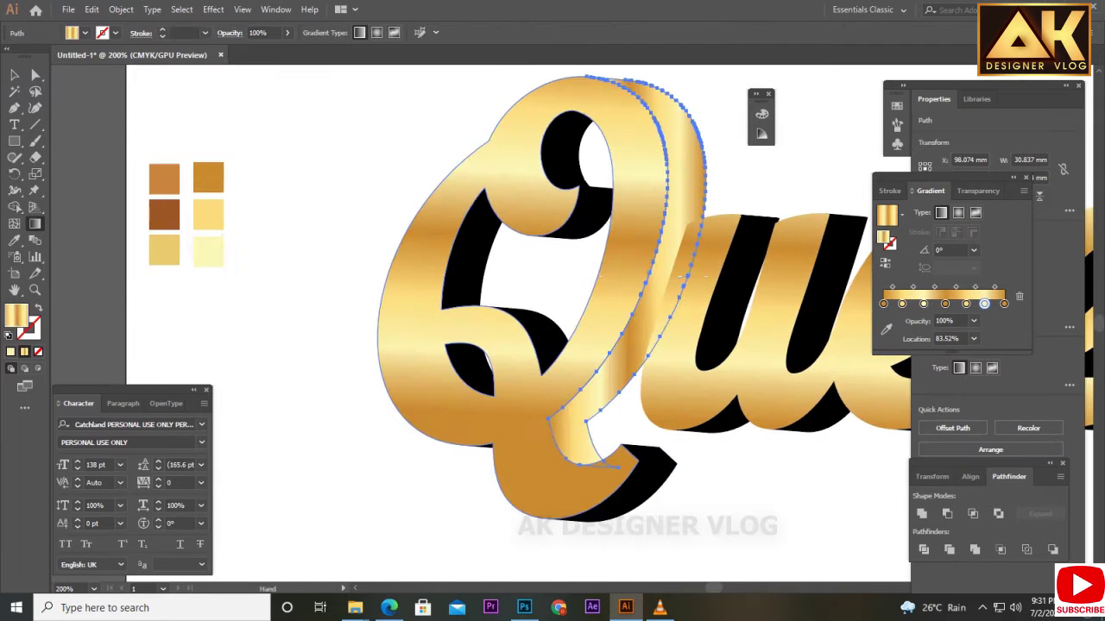
Step: Apply a yellow-orange-red gradient preset, recolouring stops orange-brown, light yellow, orange, dark brown and yellow
click(901, 212)
click(949, 256)
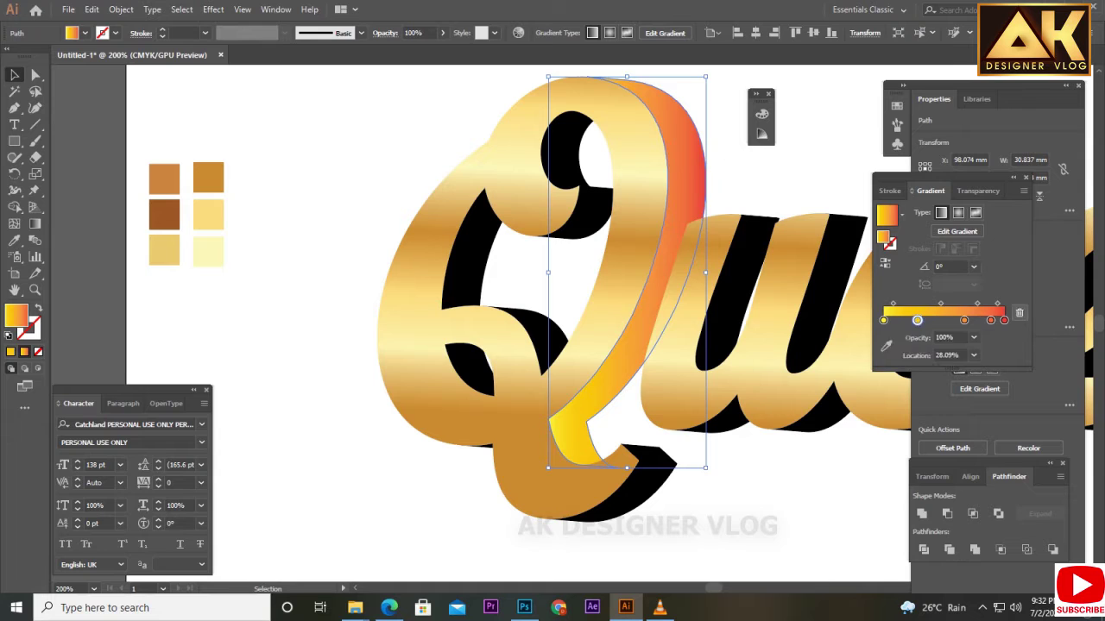
double_click(883, 320)
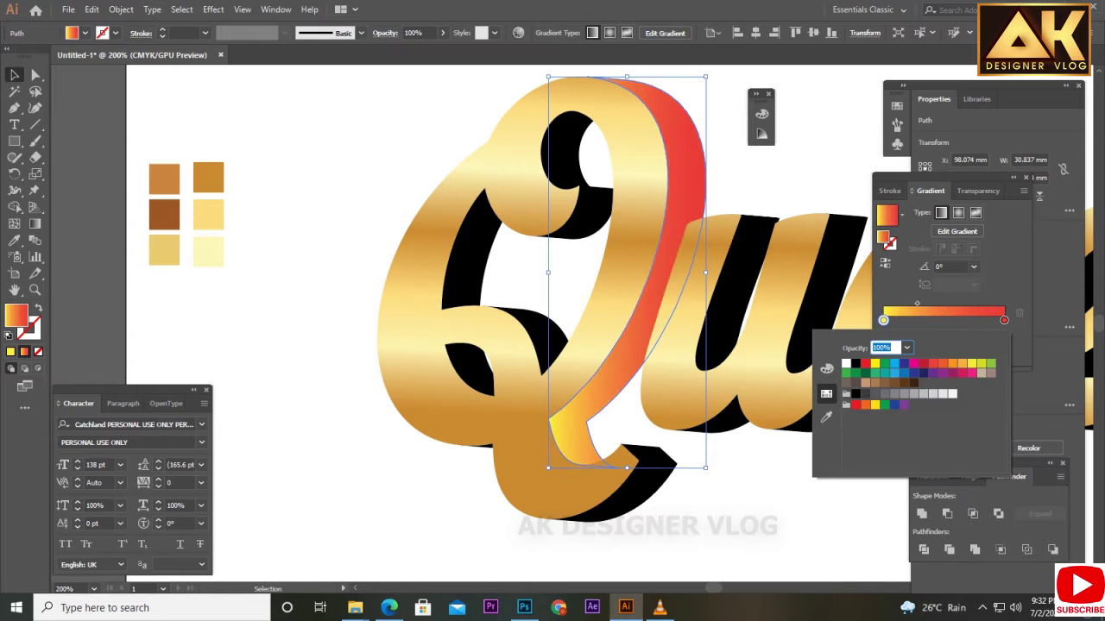
click(885, 328)
click(164, 178)
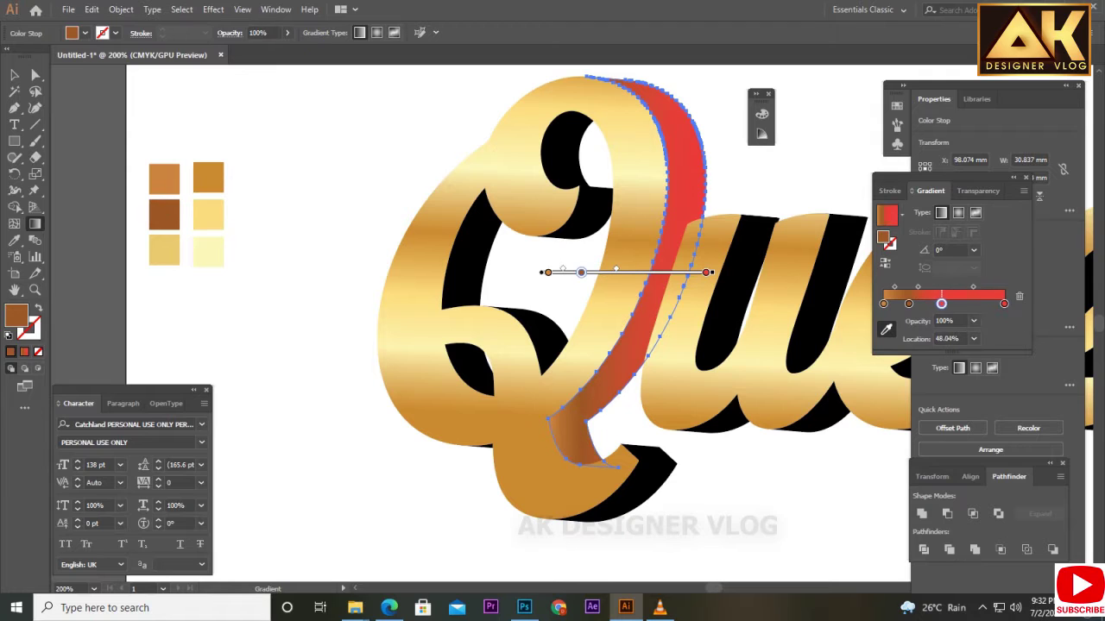
click(164, 250)
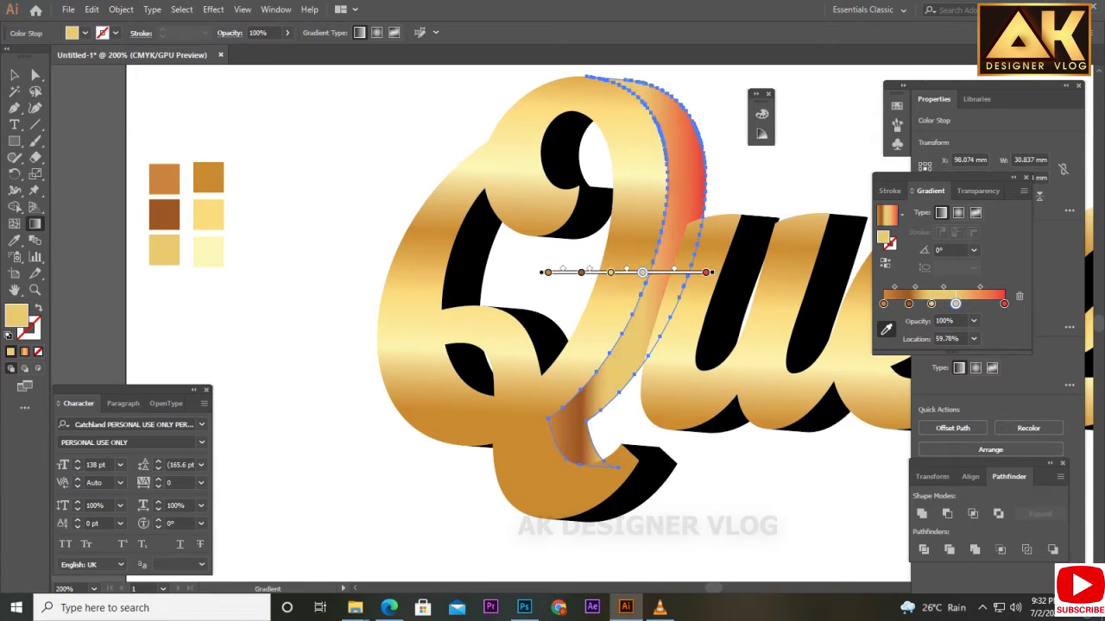
click(164, 178)
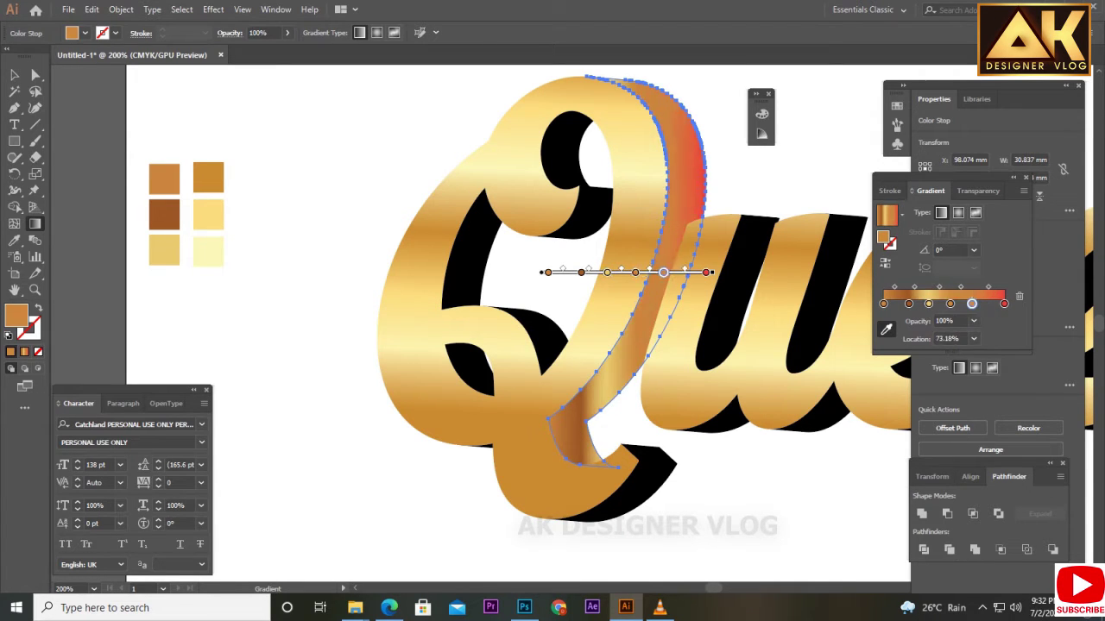
click(164, 214)
click(164, 250)
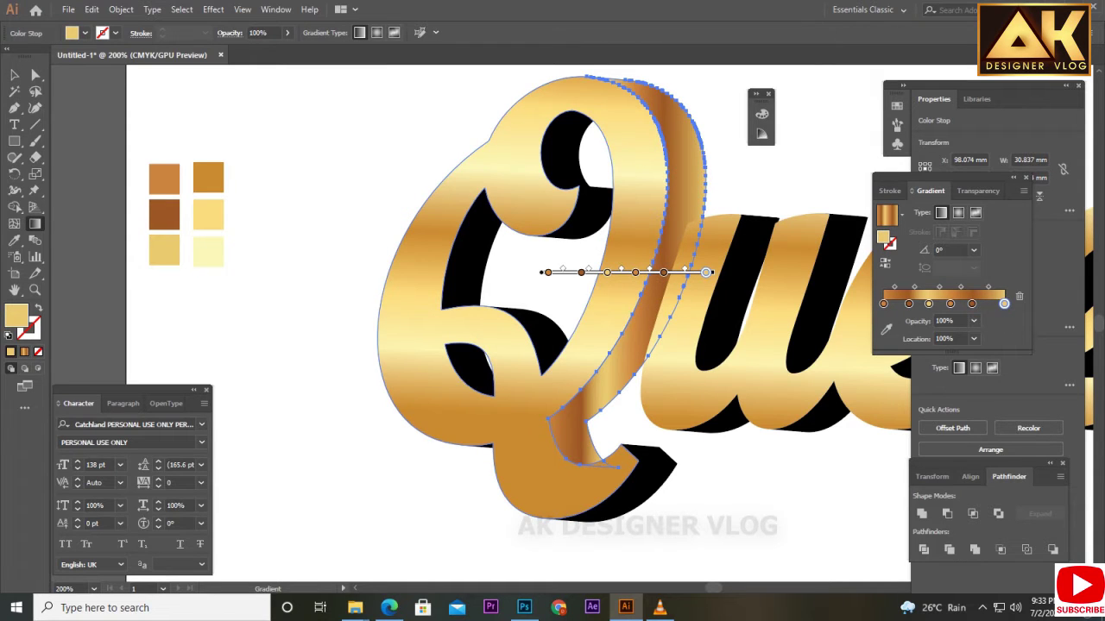
Step: Run the gold gradient along the Q strip's length, undoing a misplaced drag
drag(572, 112, 547, 271)
drag(641, 121, 628, 285)
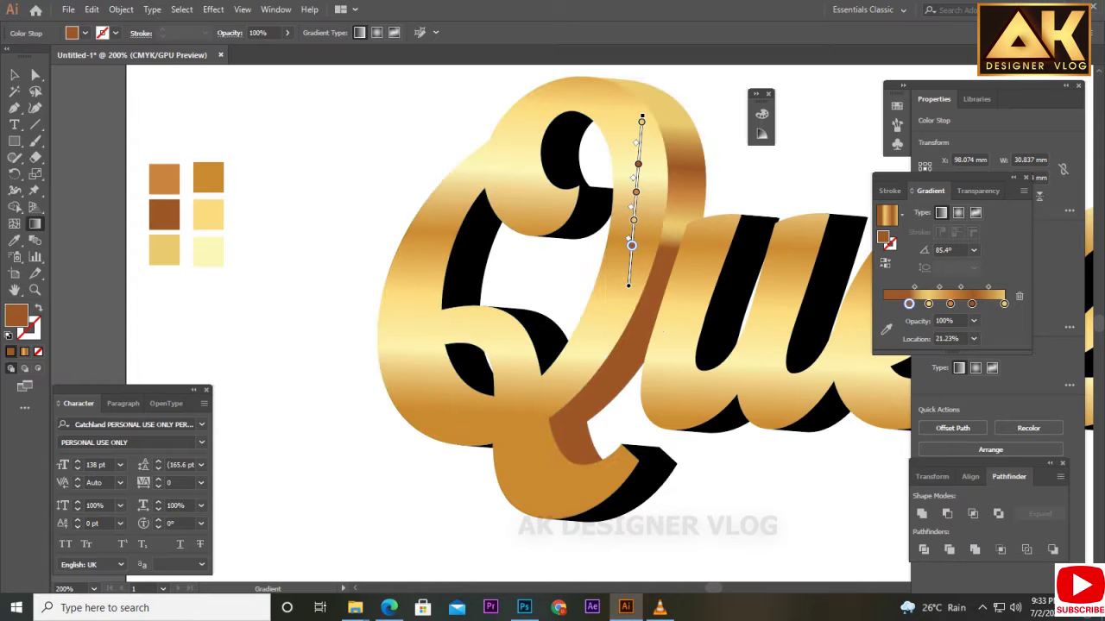
drag(666, 78, 594, 432)
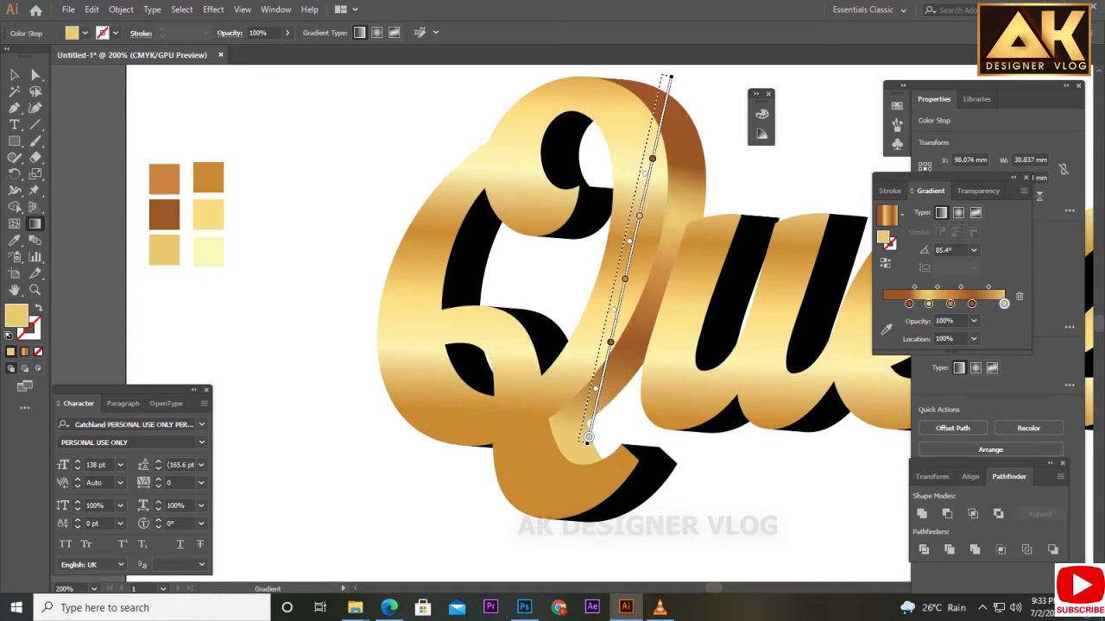
key(ctrl+shift+a)
drag(518, 345, 462, 345)
key(ctrl+z)
key(ctrl+z)
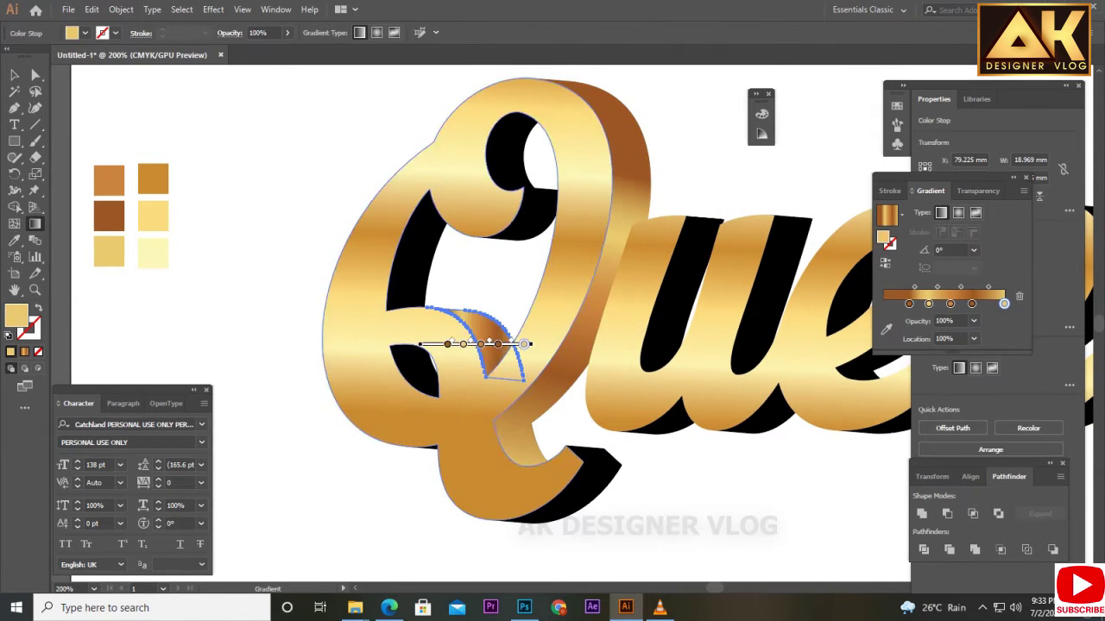
key(ctrl+z)
key(ctrl+z)
Step: Eyedrop the gold gradient onto the Q's lower strip and the u strip, angling it along the Q tail
key(i)
click(439, 173)
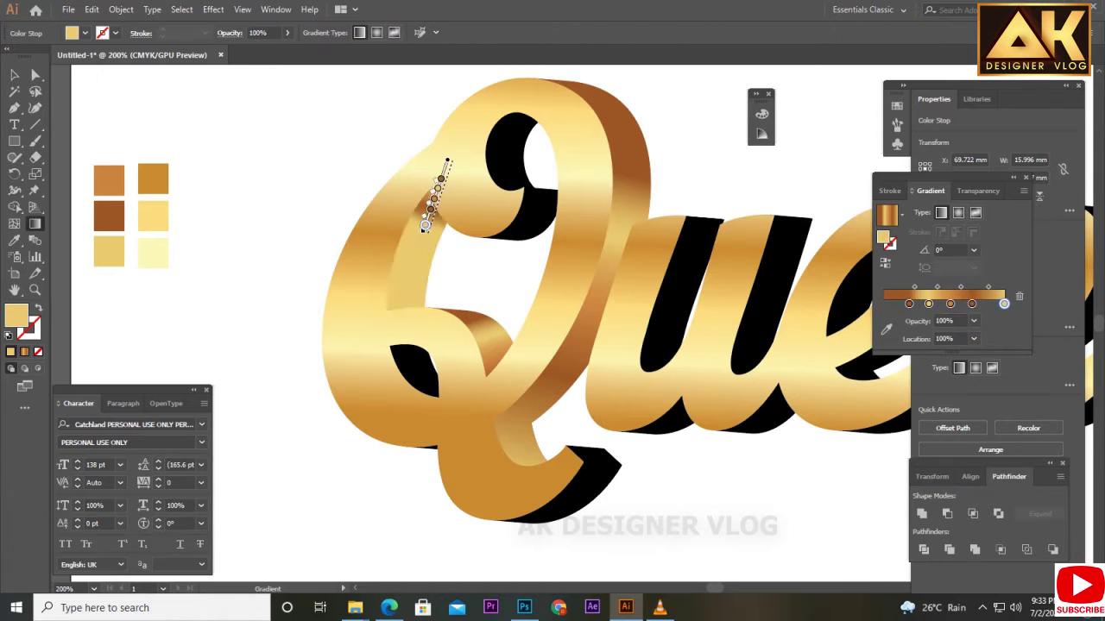
ctrl+click(431, 367)
key(g)
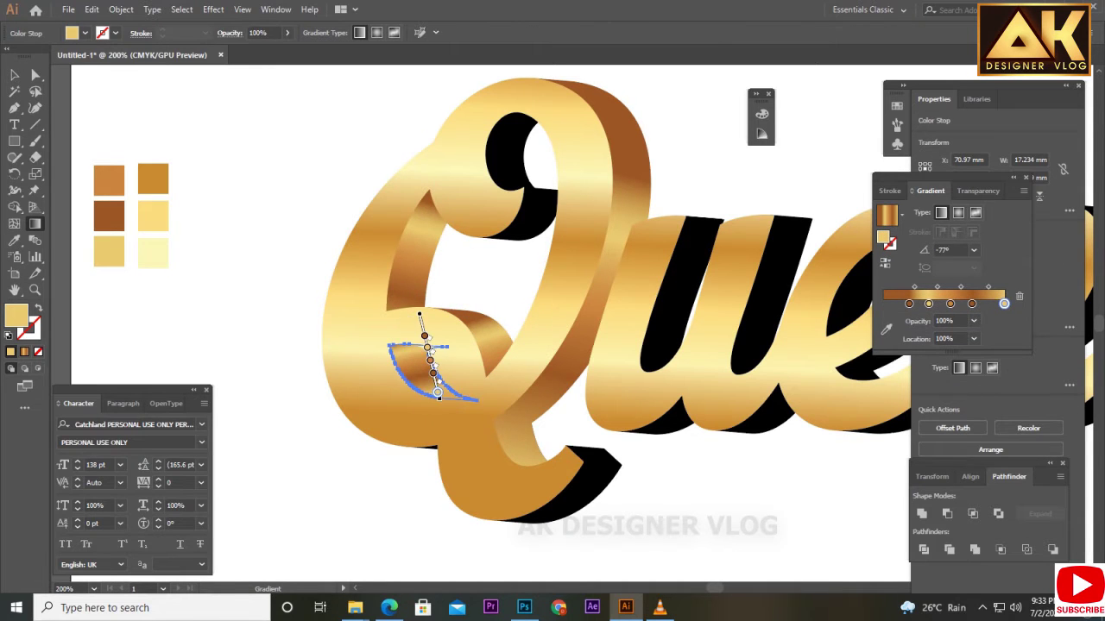
key(i)
click(518, 259)
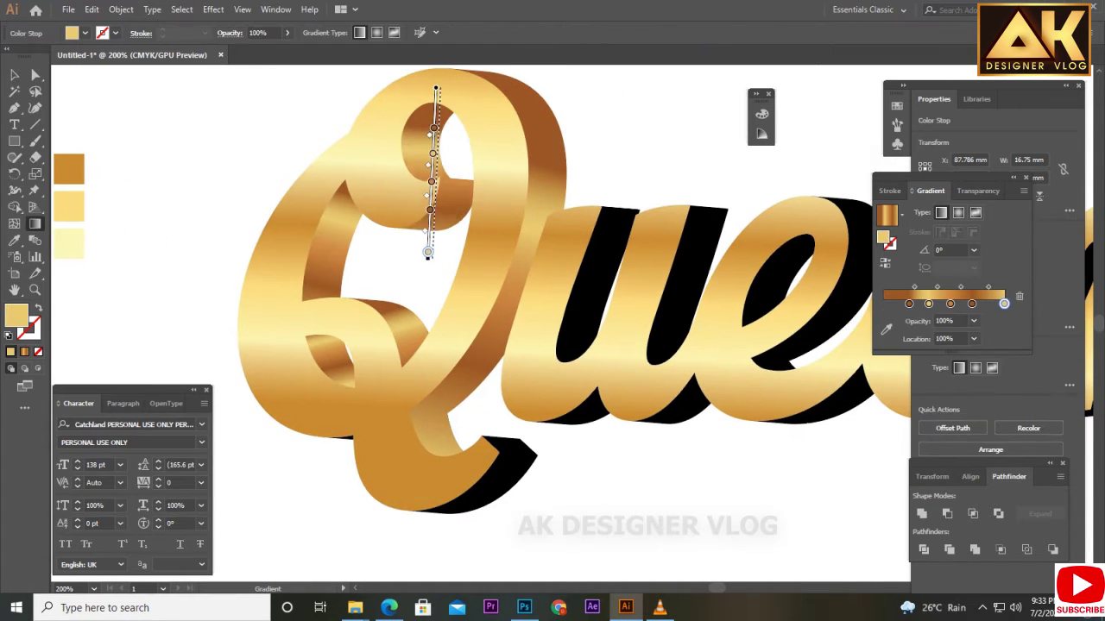
ctrl+click(548, 285)
click(483, 216)
key(g)
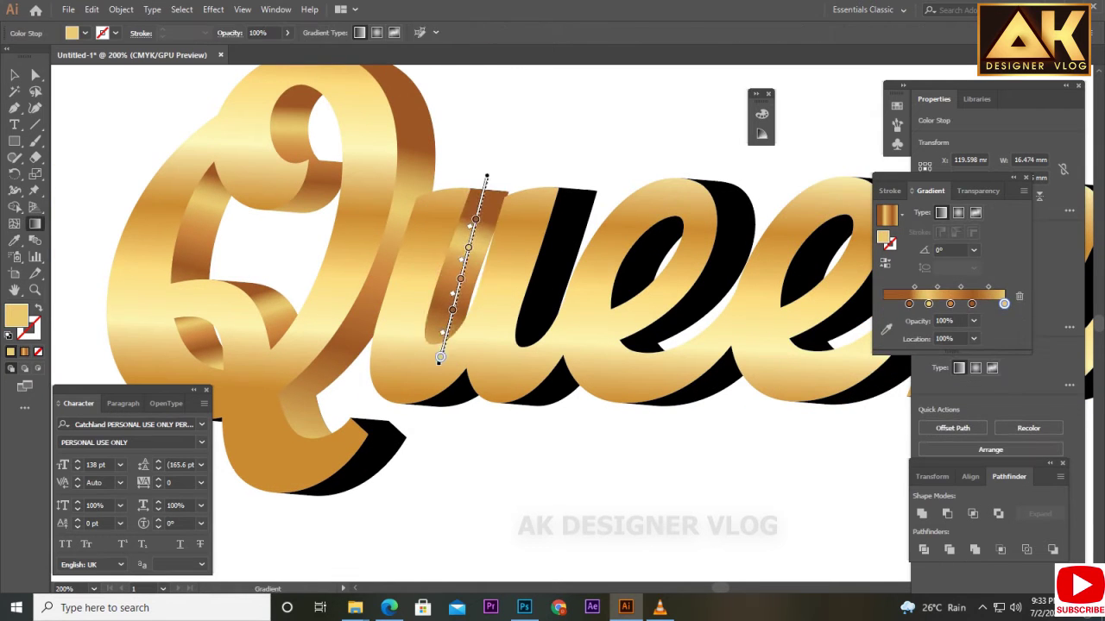
click(362, 388)
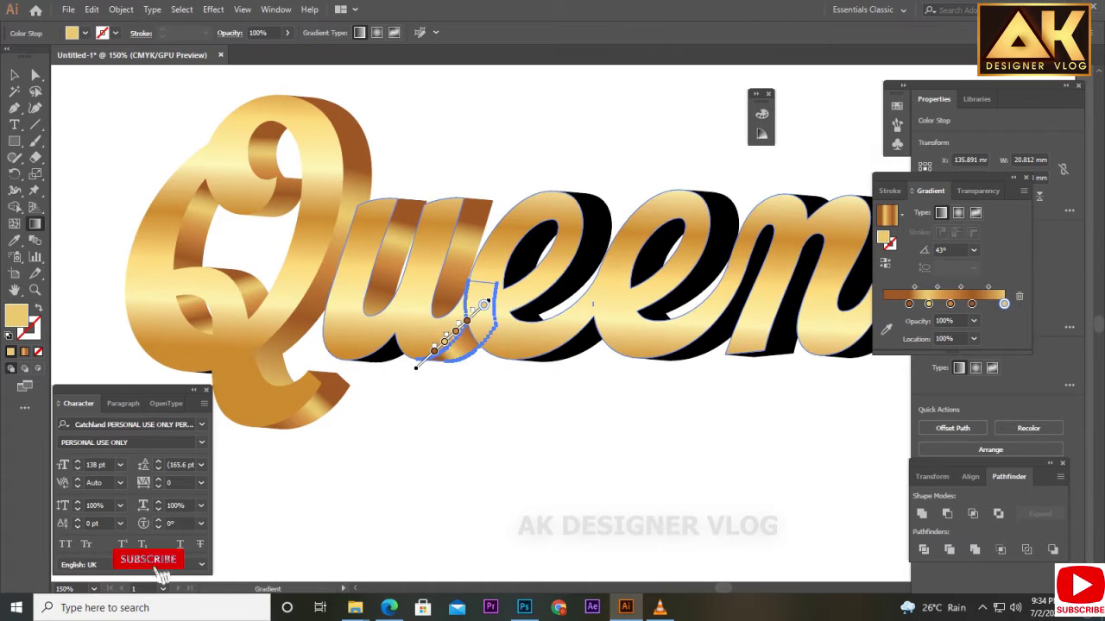
Step: Copy the gold gradient onto the black e and n side pieces, reorienting it across the n's end
key(v)
click(382, 357)
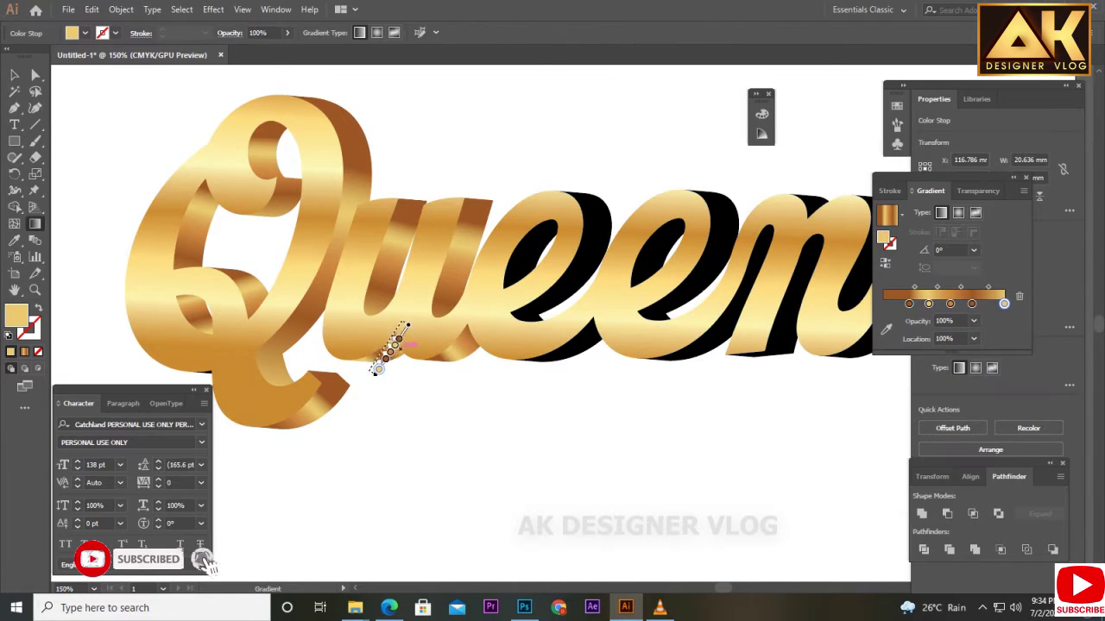
click(531, 250)
key(g)
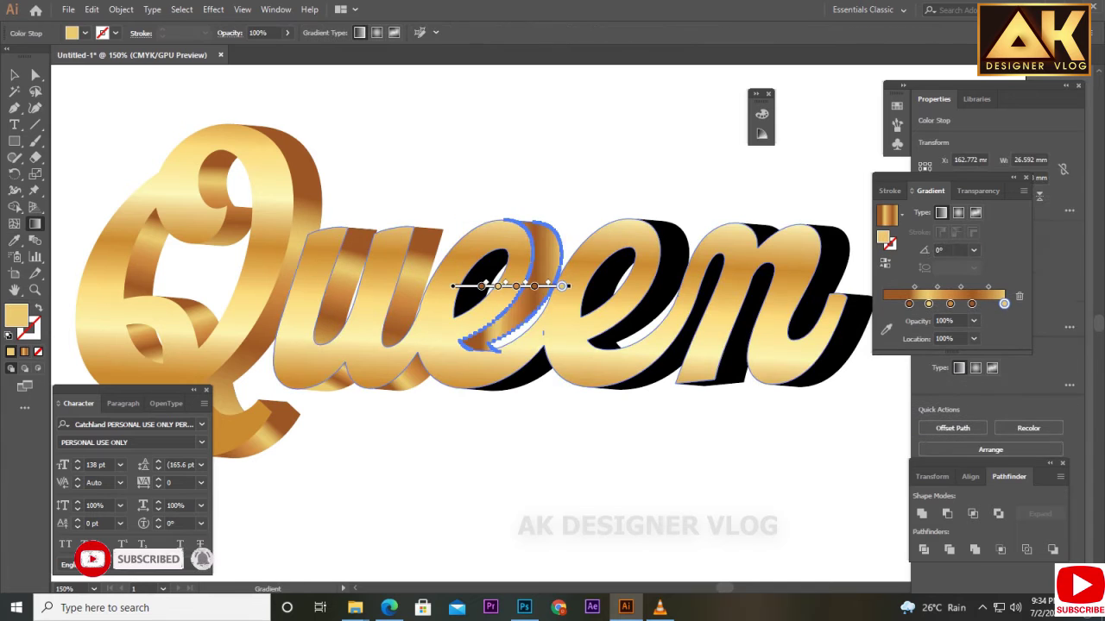
key(i)
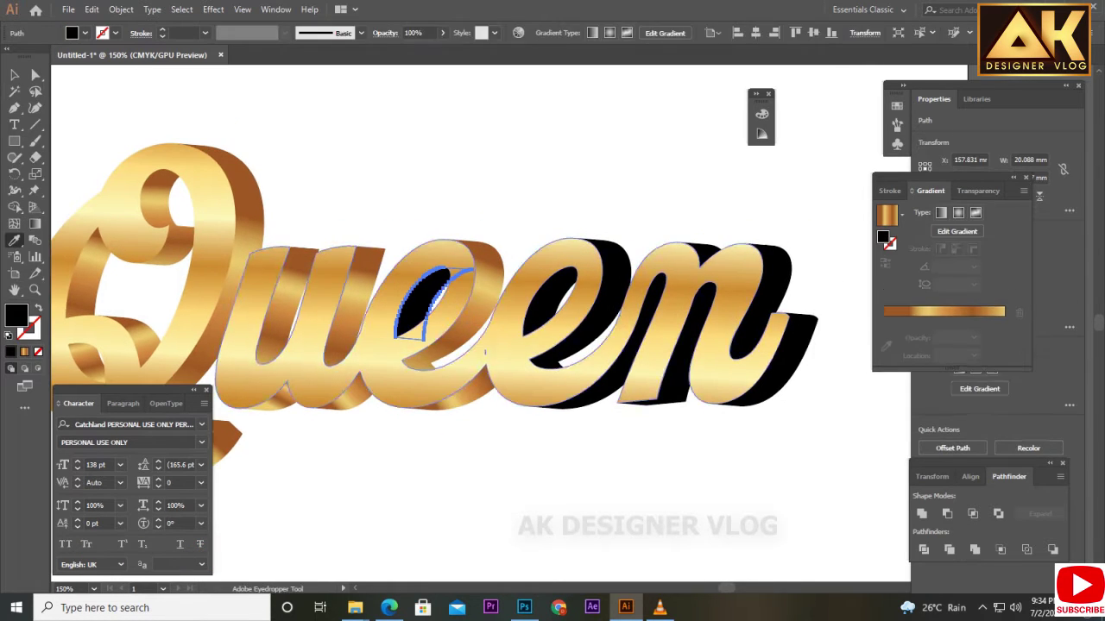
click(422, 302)
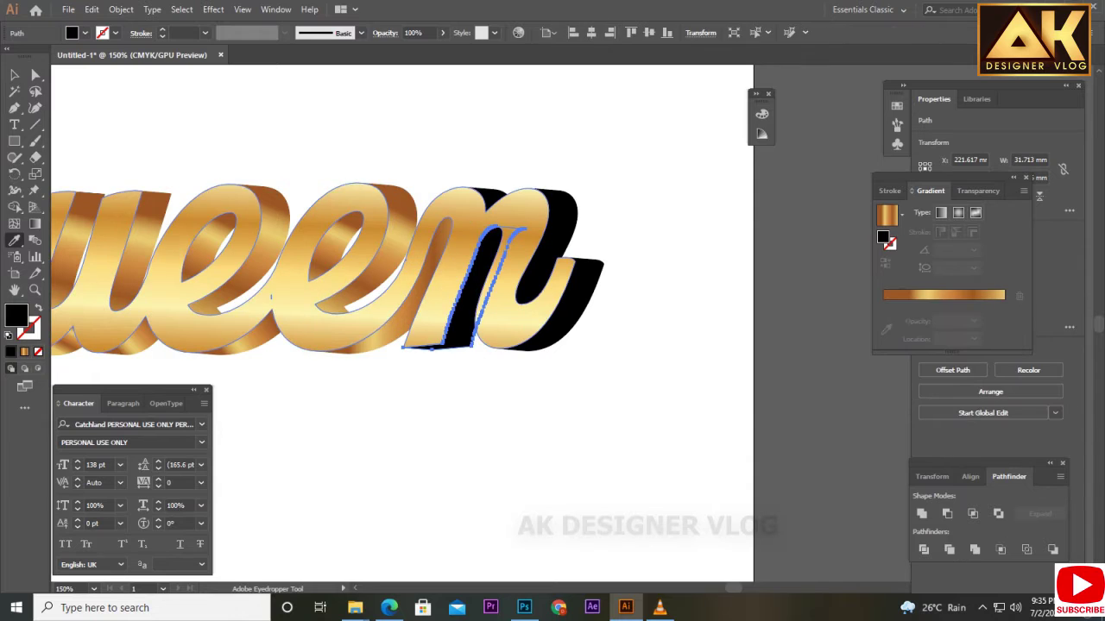
click(561, 319)
key(period)
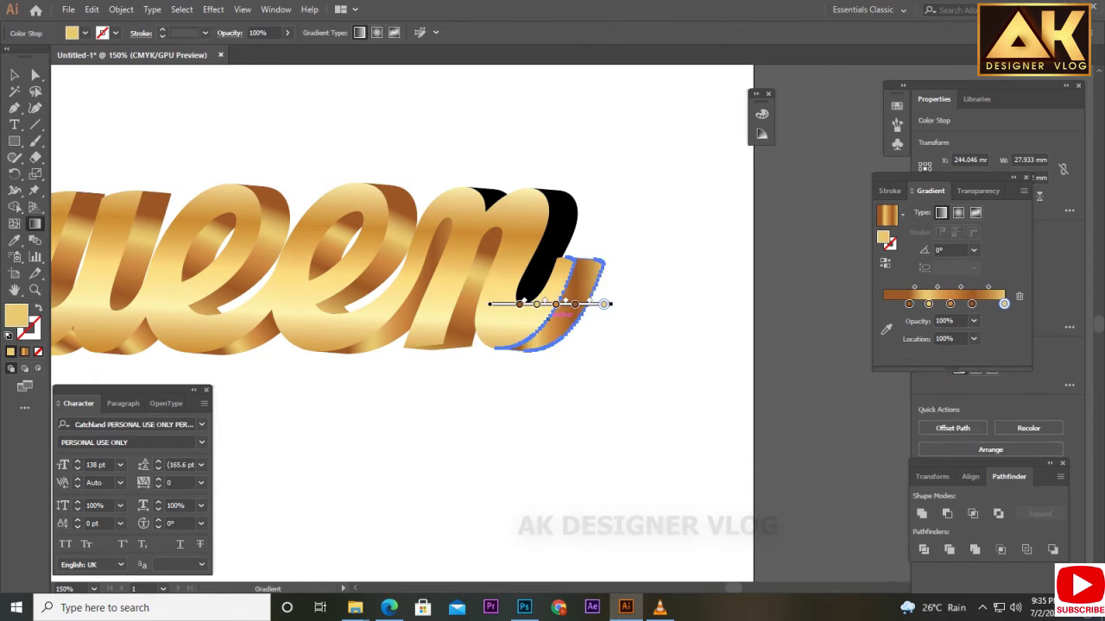
drag(550, 257, 546, 188)
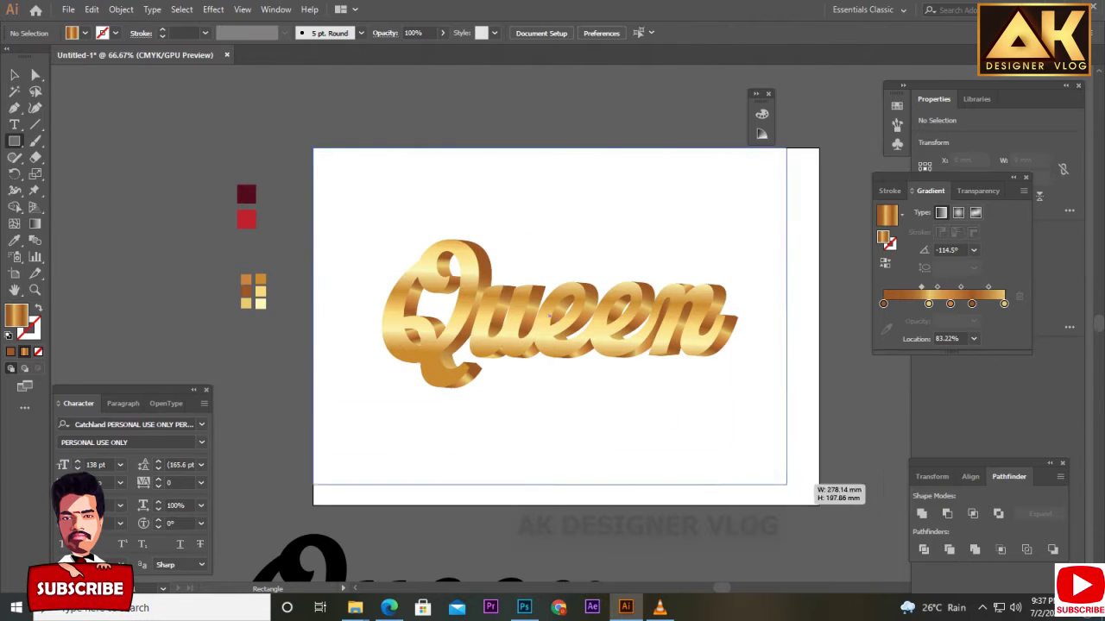
Step: Draw an artboard-size rectangle behind Queen with a radial dark maroon and red gradient
drag(313, 149, 818, 504)
key(ctrl+shift+bracketleft)
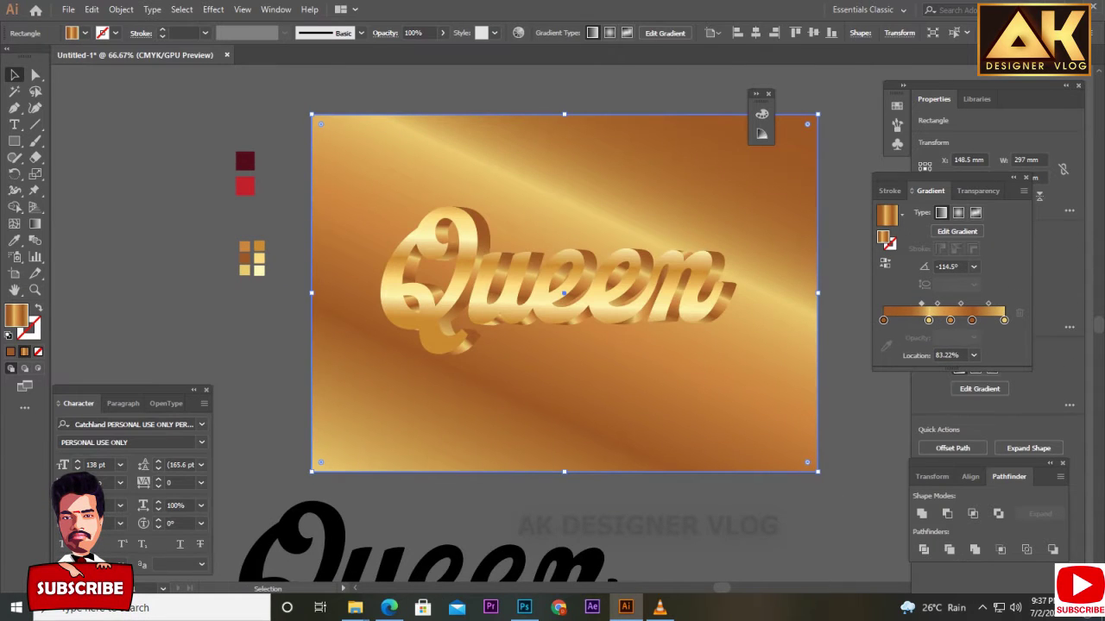
click(901, 212)
click(829, 239)
double_click(883, 320)
click(885, 329)
click(245, 161)
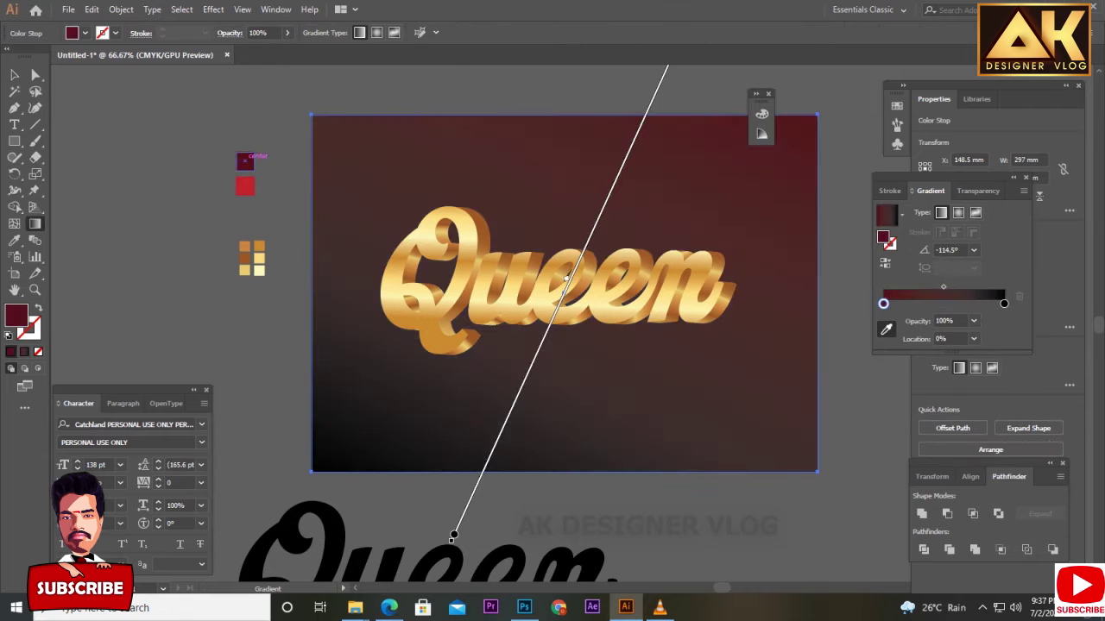
click(244, 186)
click(958, 213)
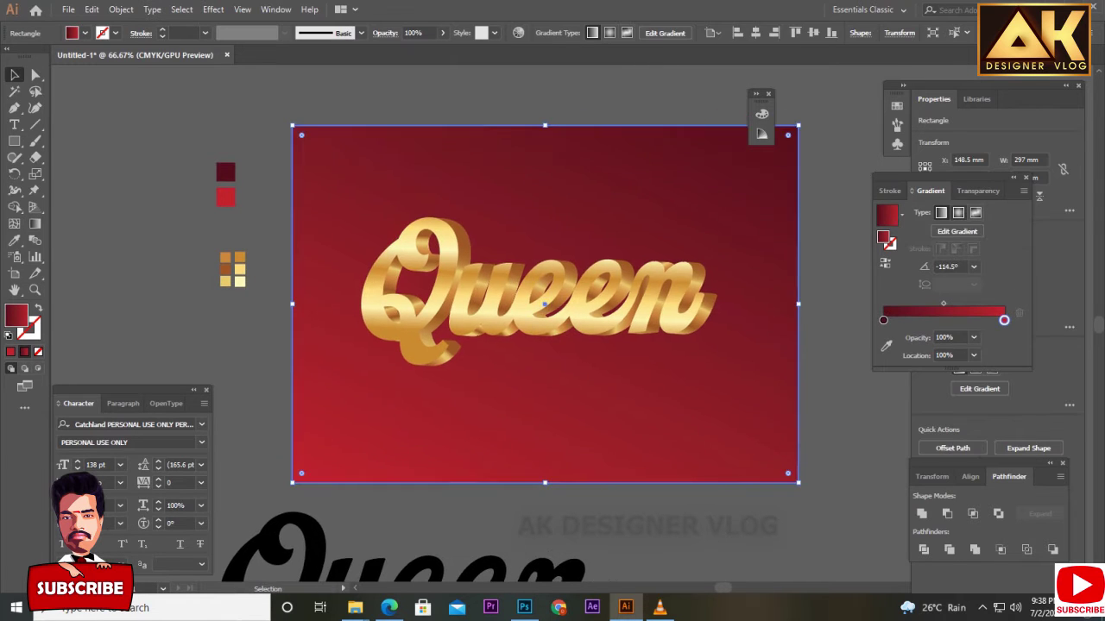
Step: Centre the red stop, push the dark stop to about 70%, and add a new end stop
key(g)
drag(764, 304, 544, 304)
key(v)
drag(1003, 321, 968, 320)
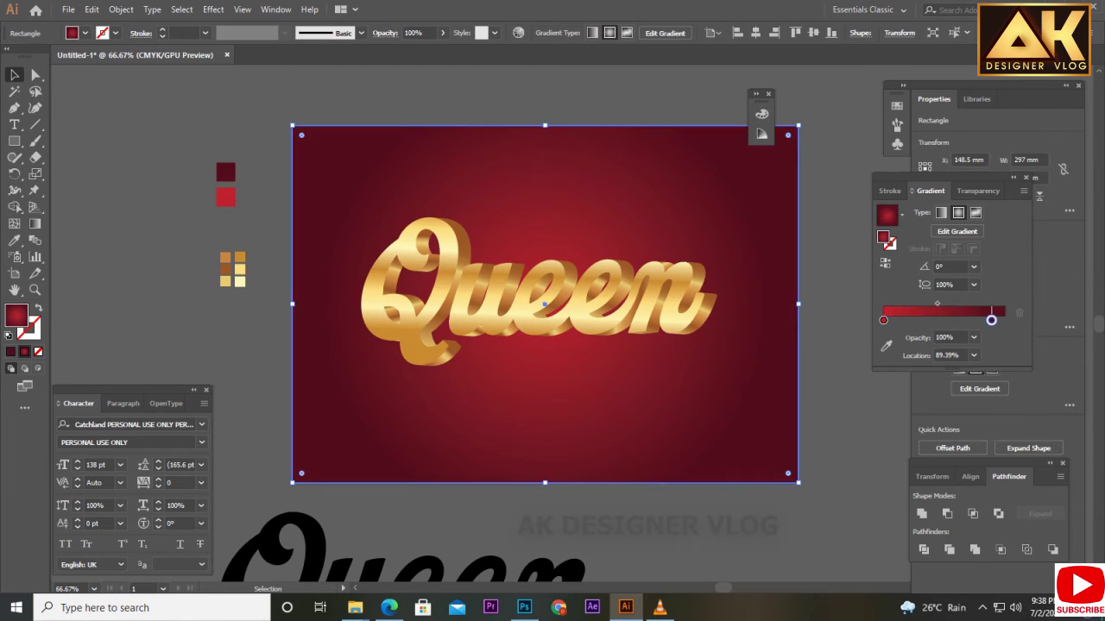
double_click(1004, 320)
click(826, 368)
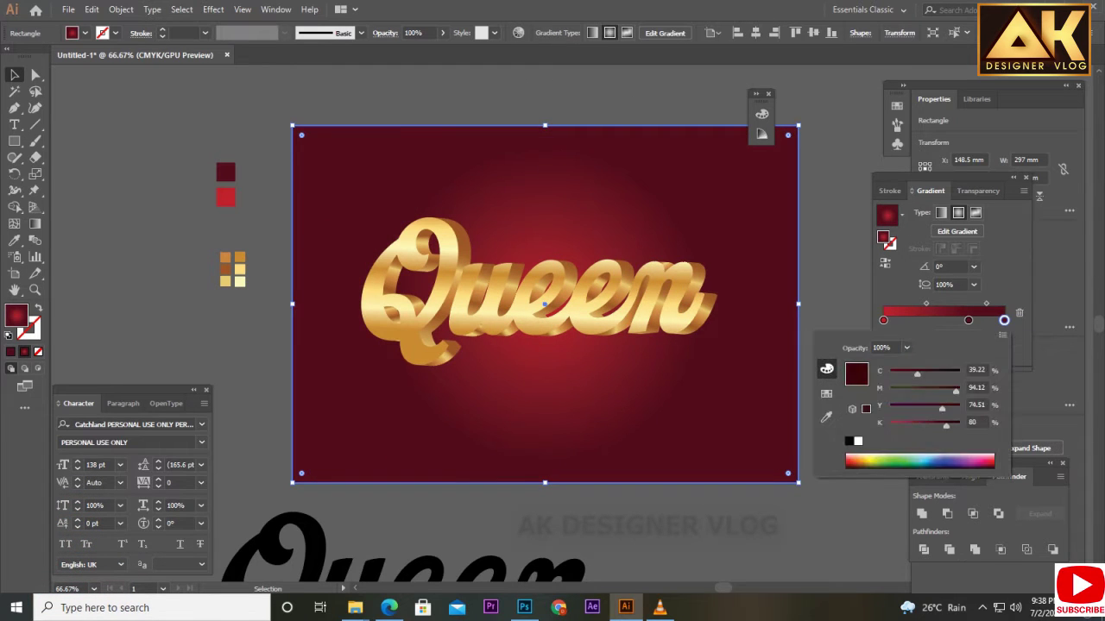
key(g)
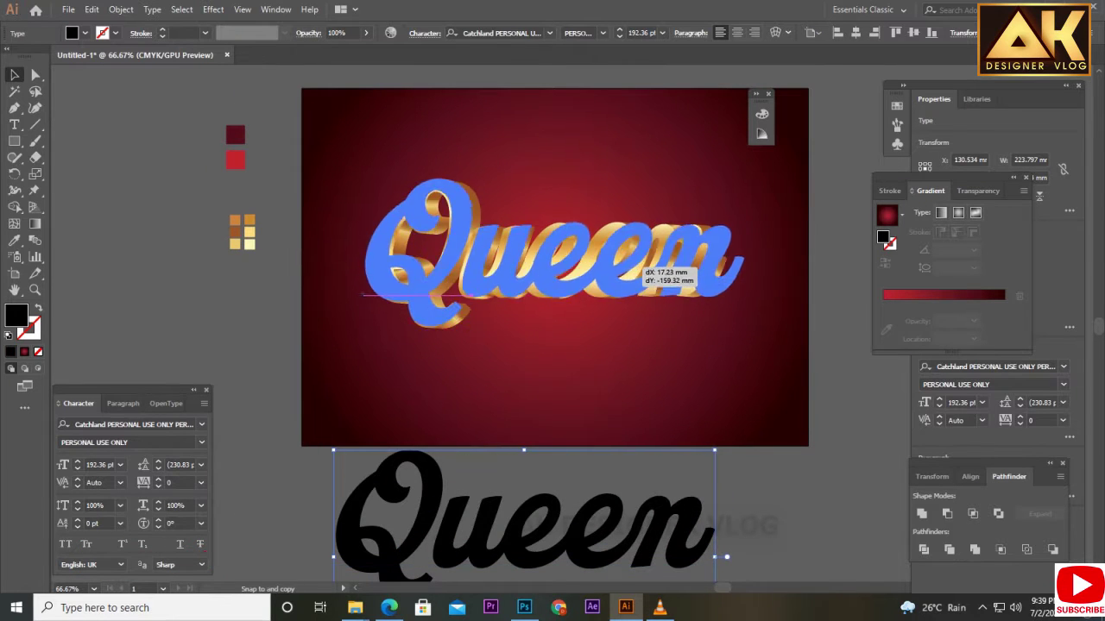
Step: Place a black Queen copy behind the gold text and add a 100% Multiply drop shadow with 6 mm blur
drag(509, 431, 561, 256)
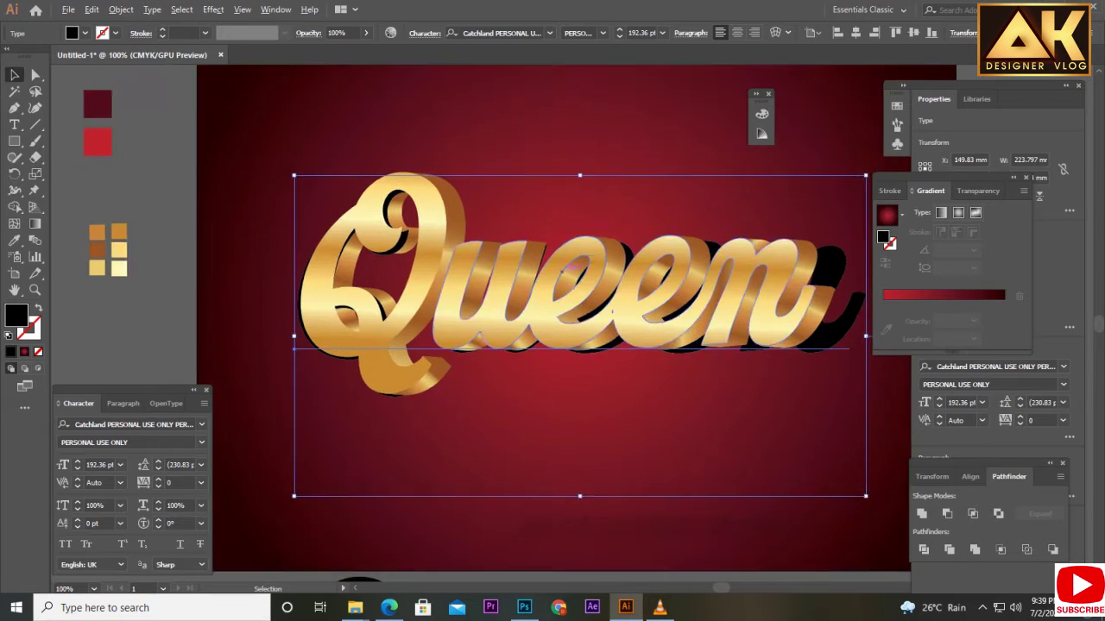
key(ctrl+1)
key(a)
click(518, 302)
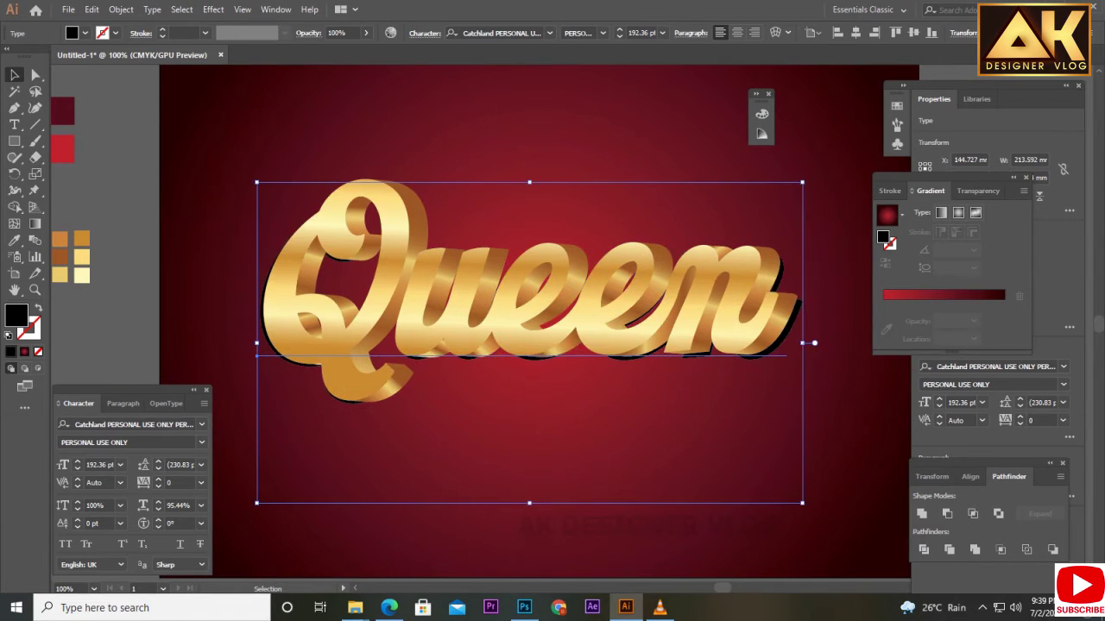
click(213, 10)
click(416, 240)
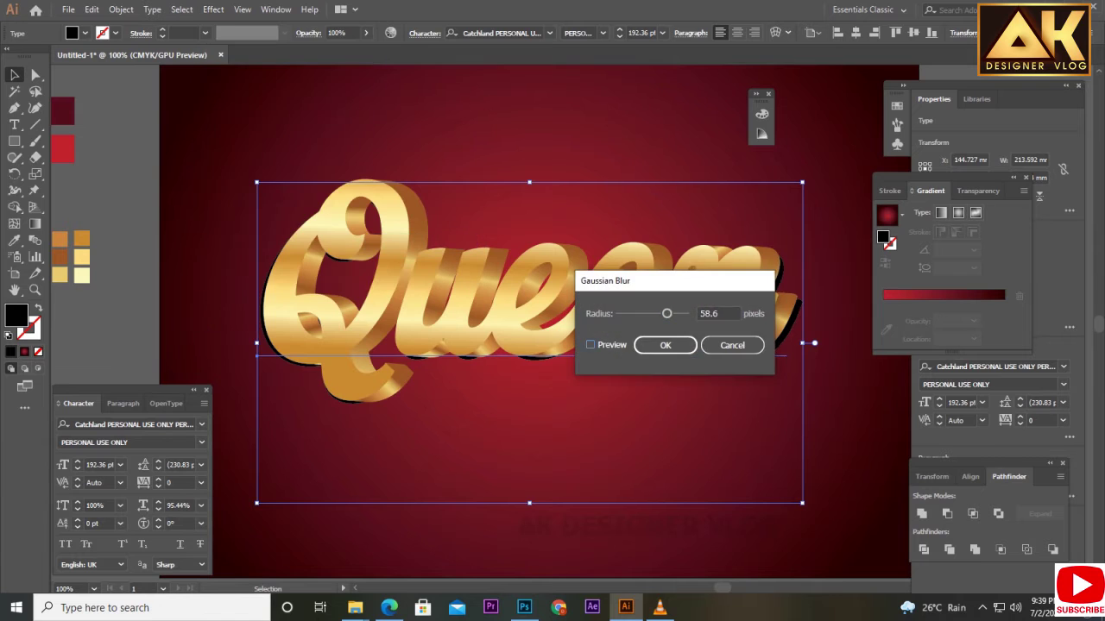
click(397, 166)
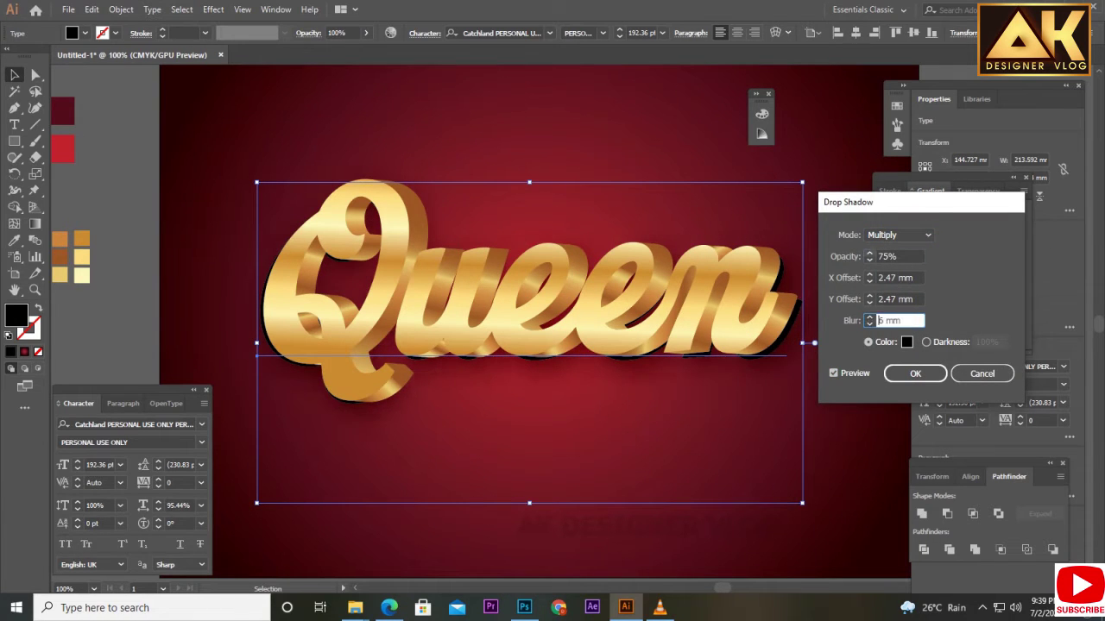
click(898, 235)
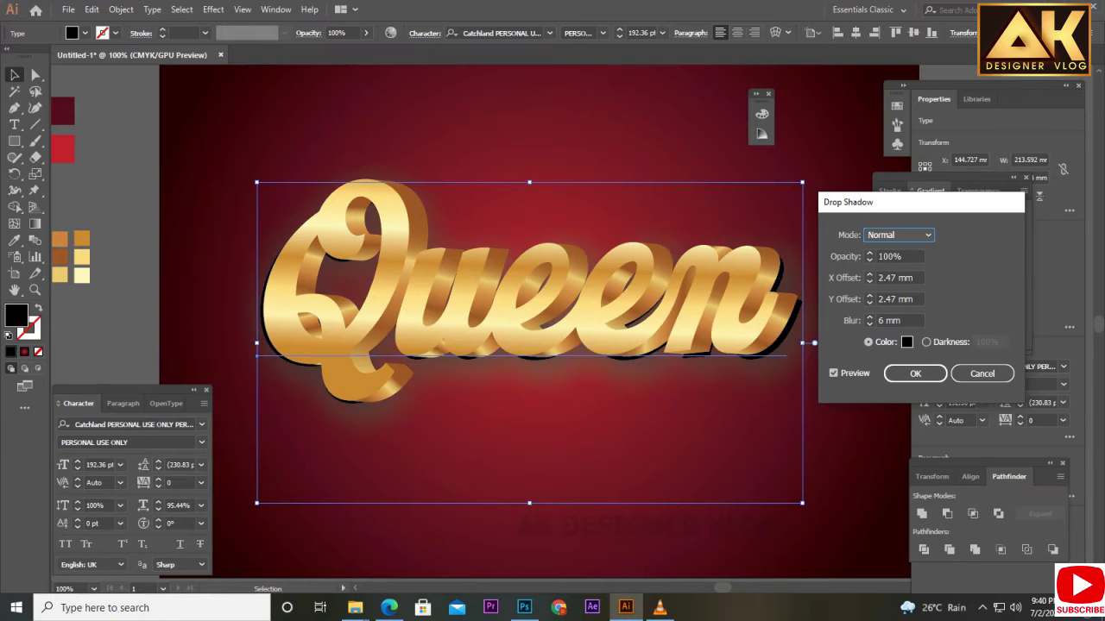
key(Down)
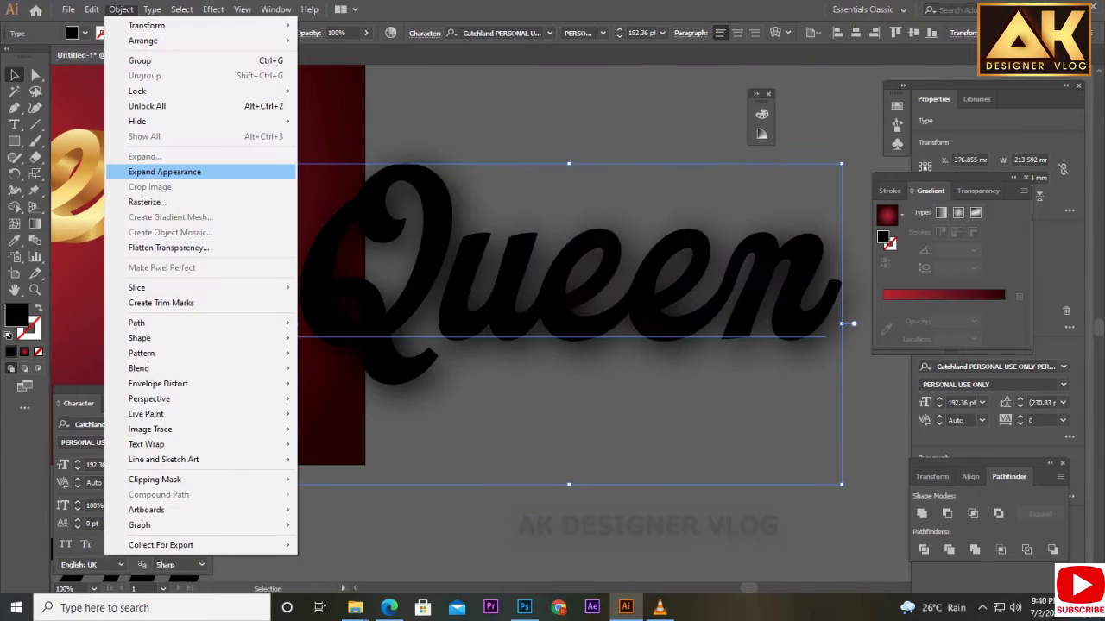
Step: Expand the blurred black Queen copy's appearance and arrange the group behind the gold lettering
click(164, 171)
right_click(439, 221)
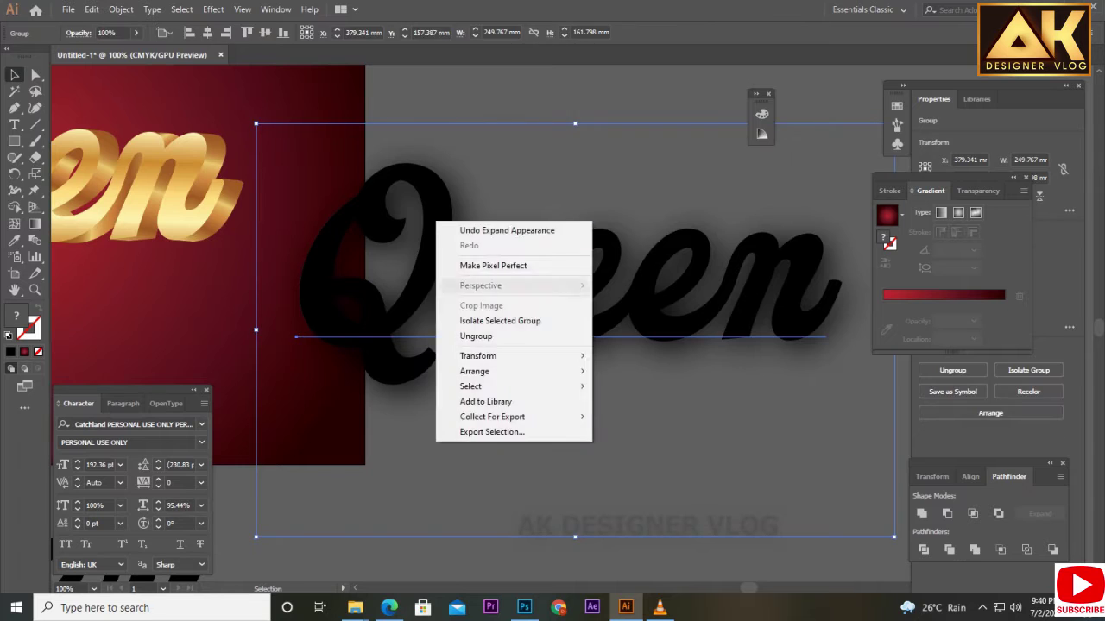
right_click(532, 257)
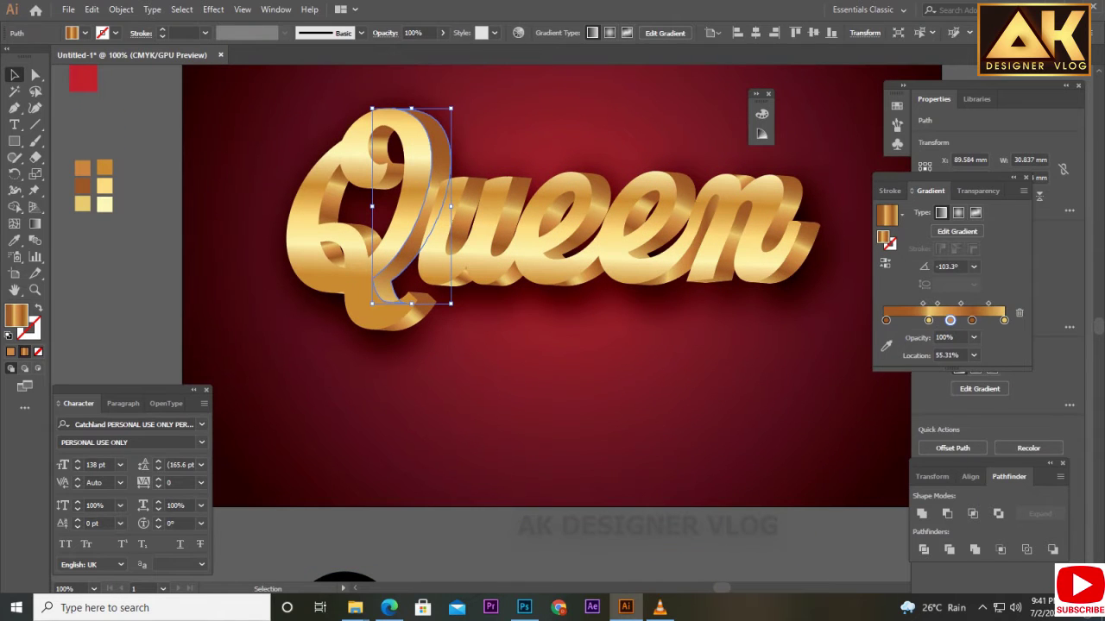
Step: Brighten the outer gradient stops on the Q's side strip to a yellow highlight
double_click(886, 320)
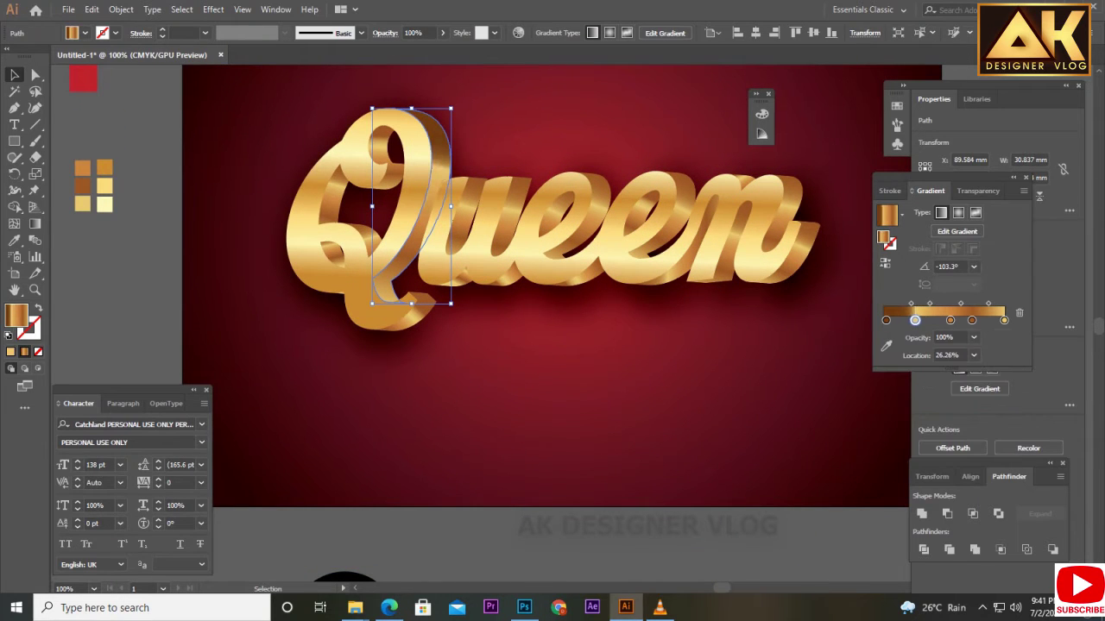
double_click(1004, 320)
key(g)
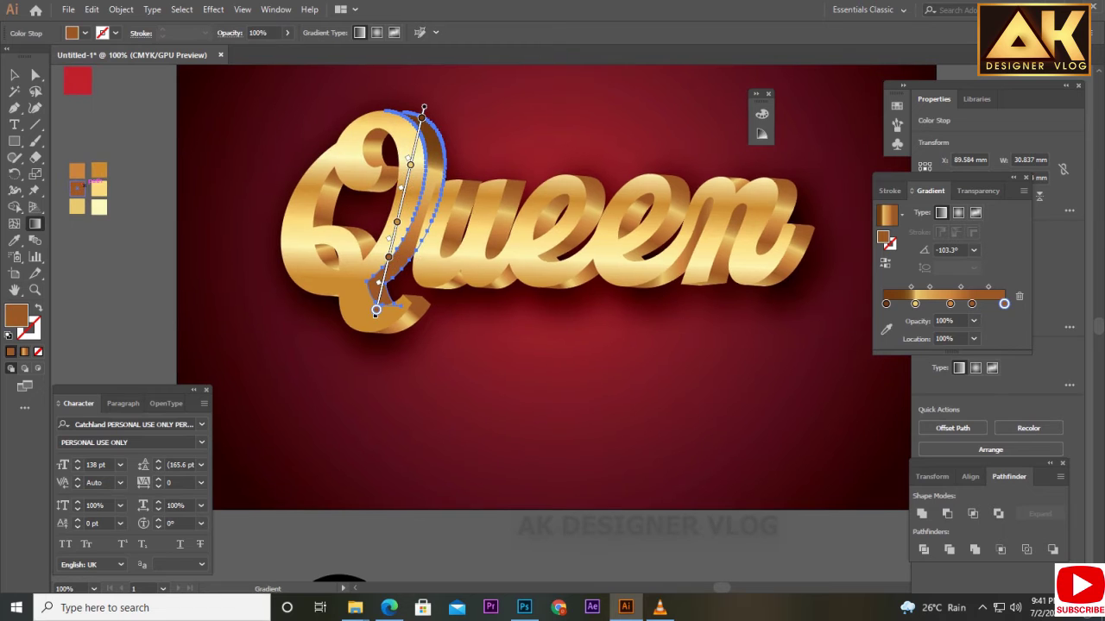
double_click(1003, 303)
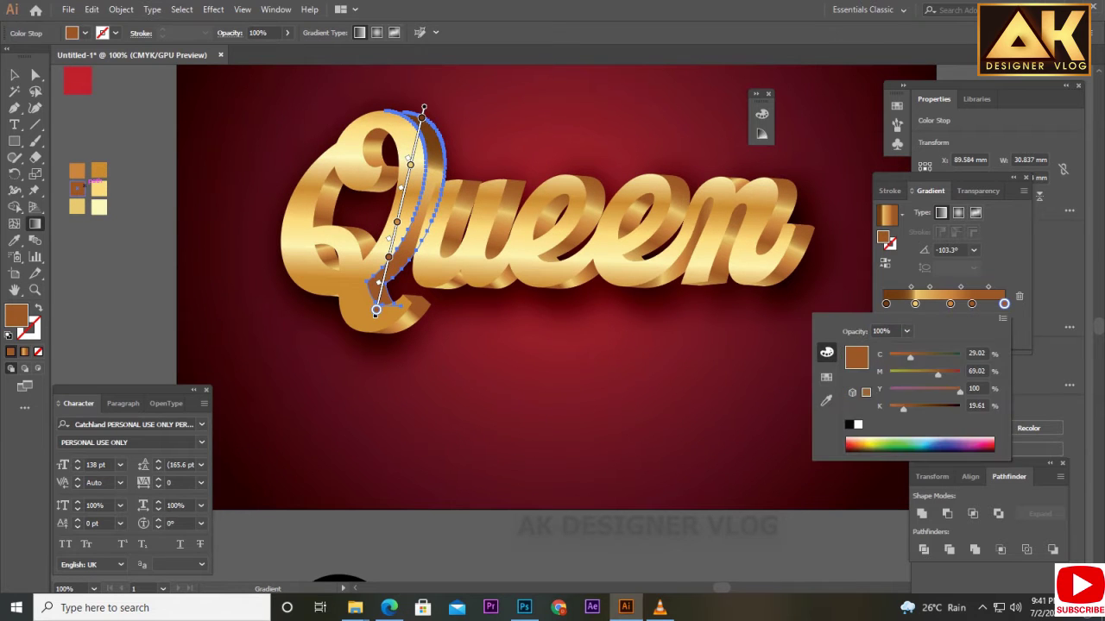
key(Escape)
key(v)
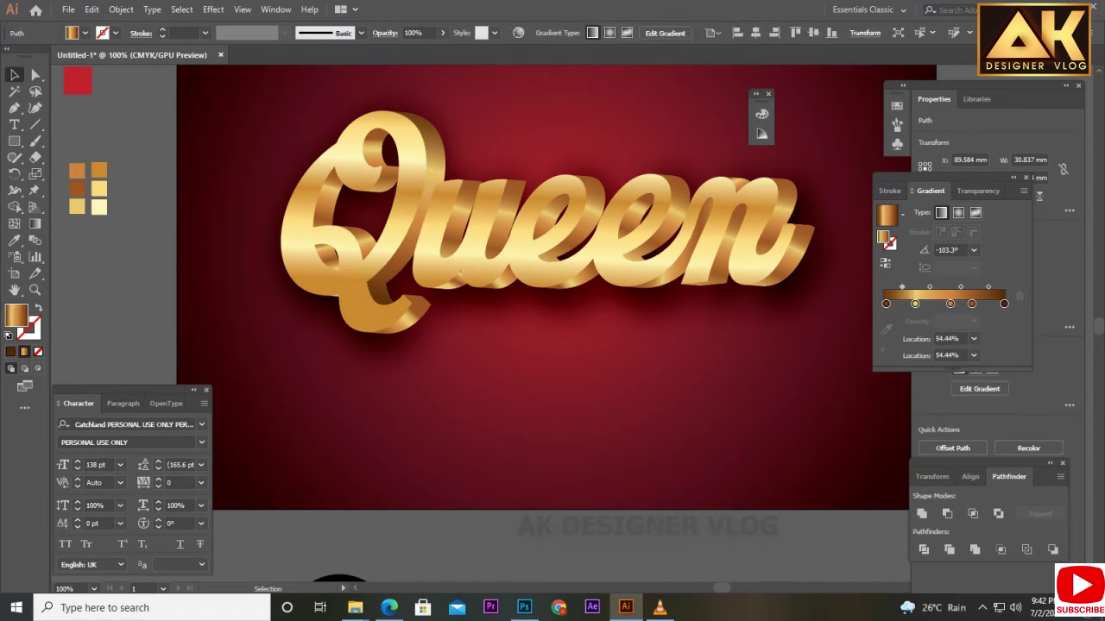
Step: Recolour two inner gold gradient stops toward deeper brown using swatches and CMYK values
double_click(915, 320)
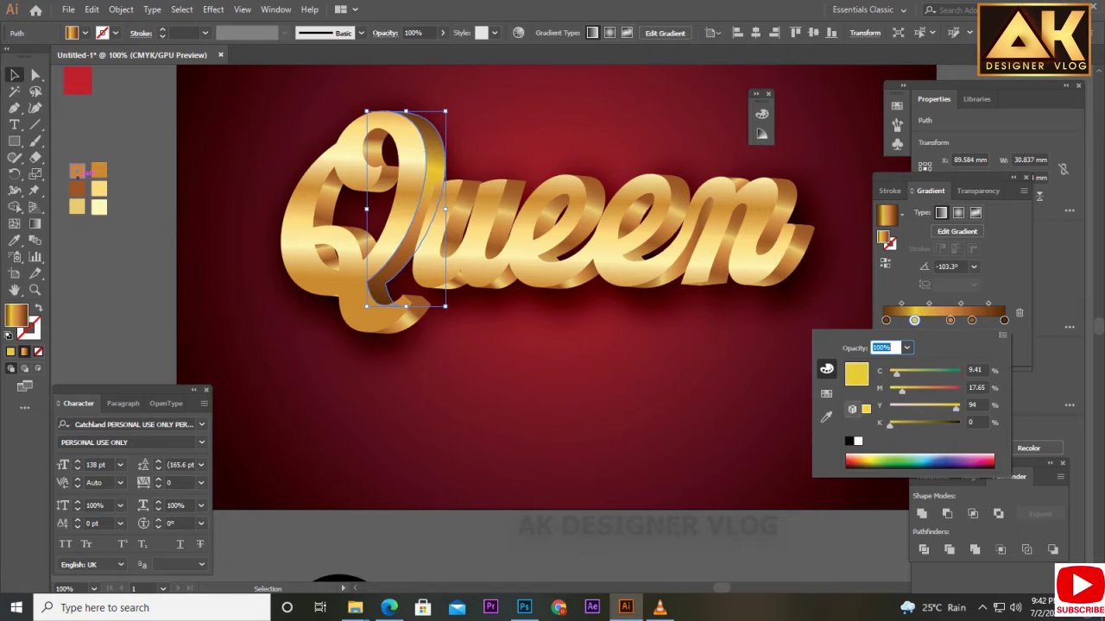
click(826, 393)
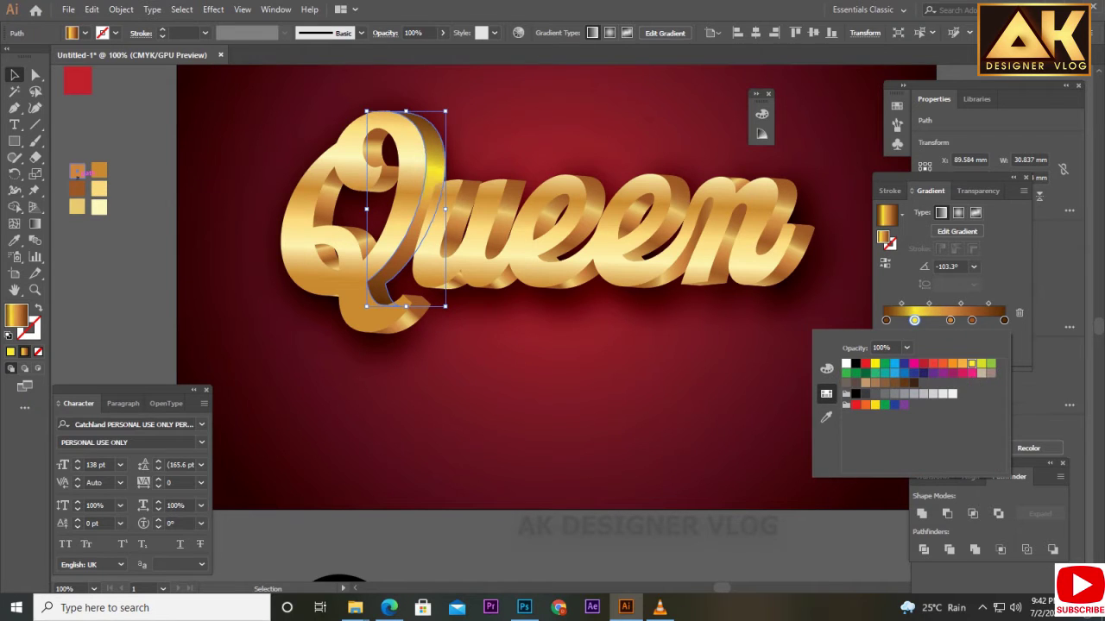
click(826, 368)
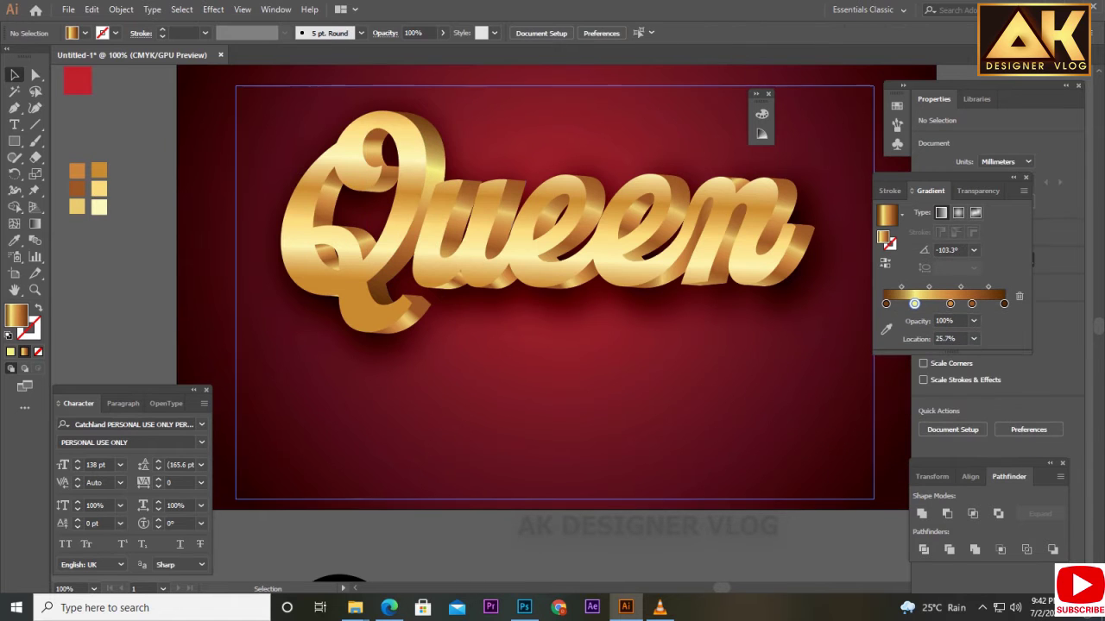
double_click(972, 320)
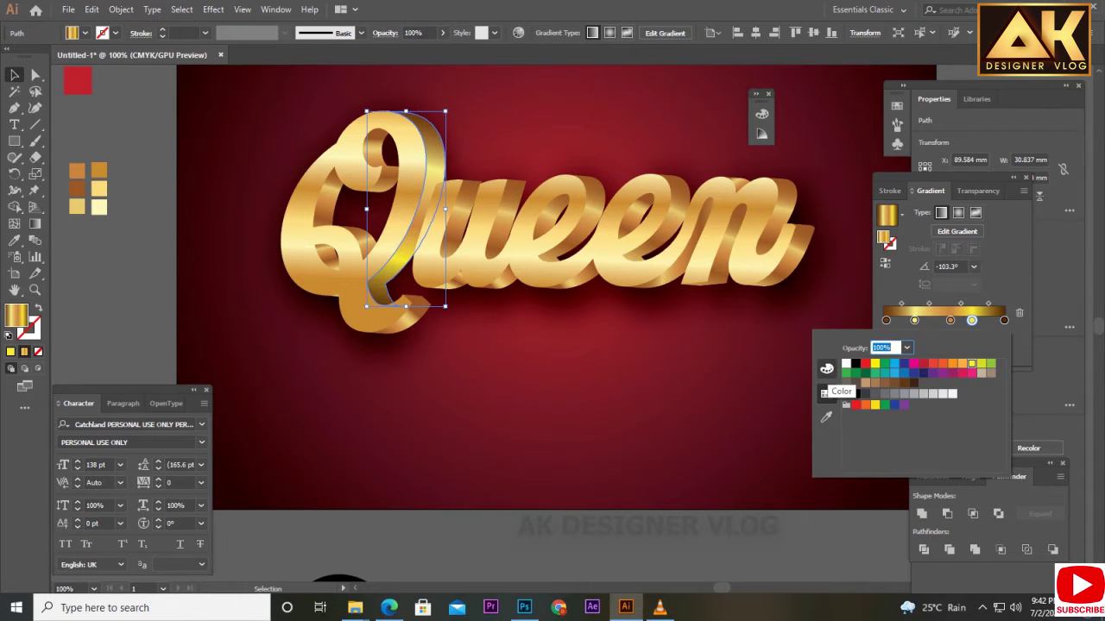
click(826, 369)
key(ctrl+shift+a)
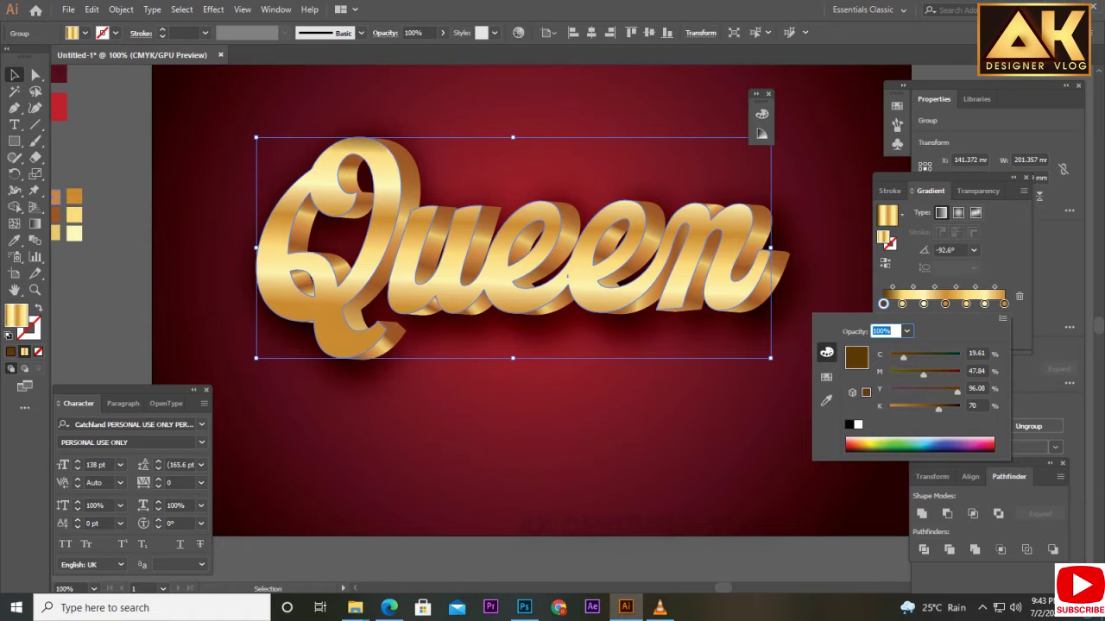
Step: Darken a gold gradient stop to dark brown by raising its K slider
drag(891, 408, 923, 408)
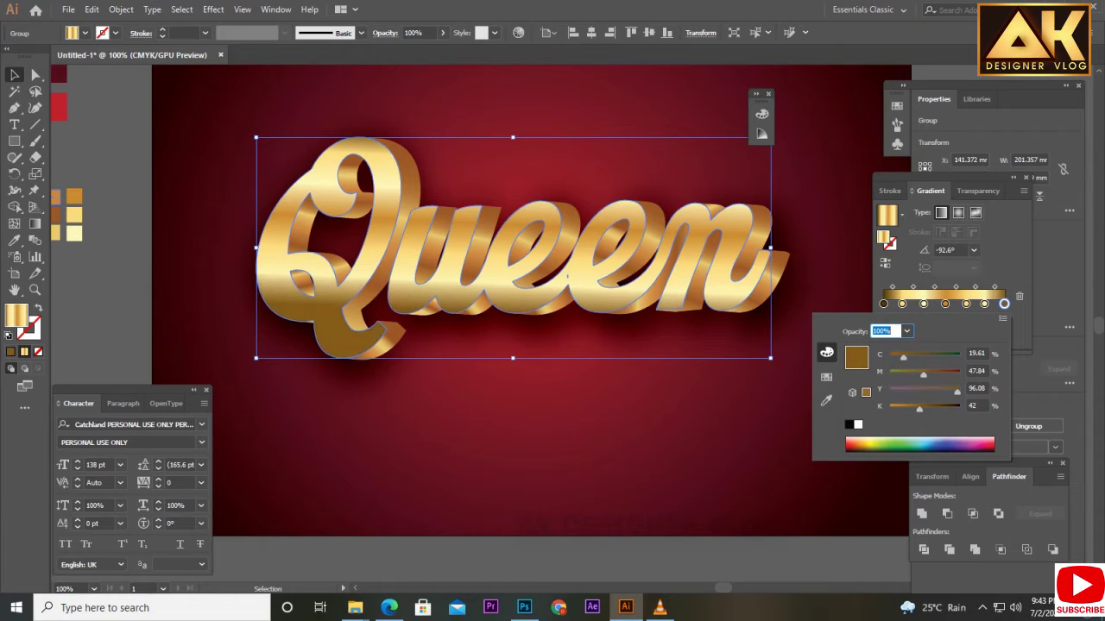
click(945, 303)
double_click(945, 303)
key(a)
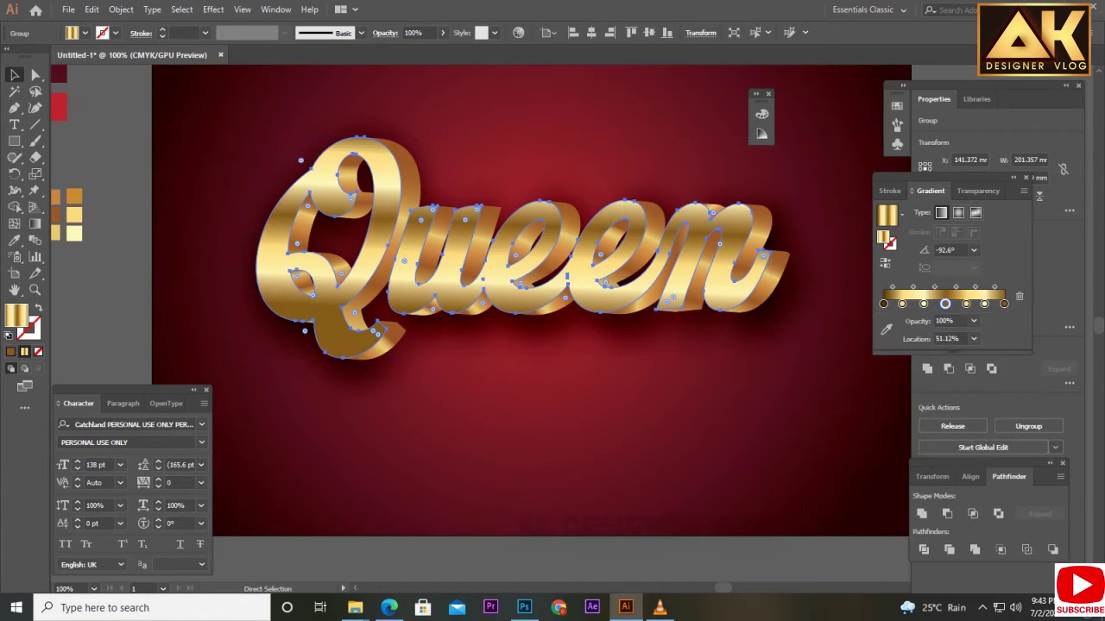
key(v)
key(ctrl+shift+a)
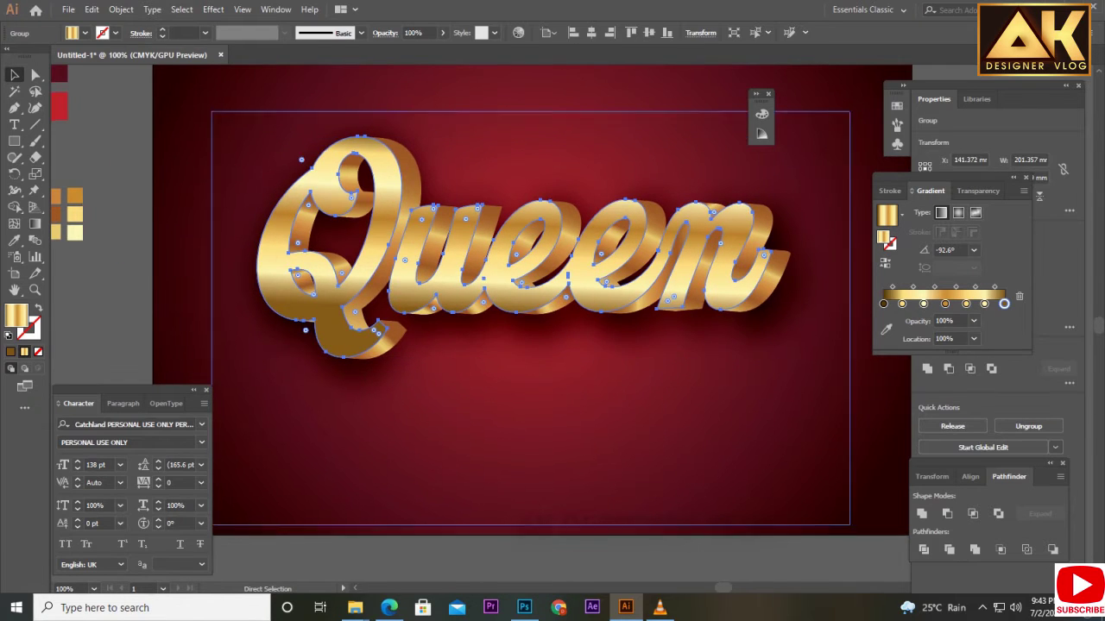
Step: Check the first and last gradient stops, then reselect the Queen group and open the Effect menu
double_click(882, 303)
click(885, 329)
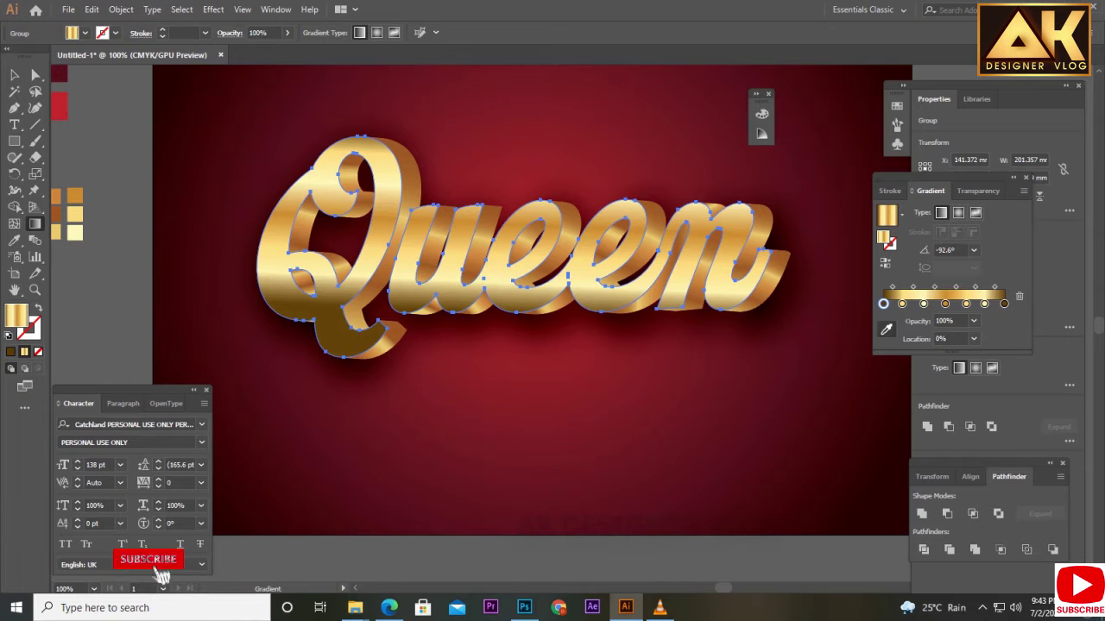
double_click(1004, 302)
key(Escape)
key(v)
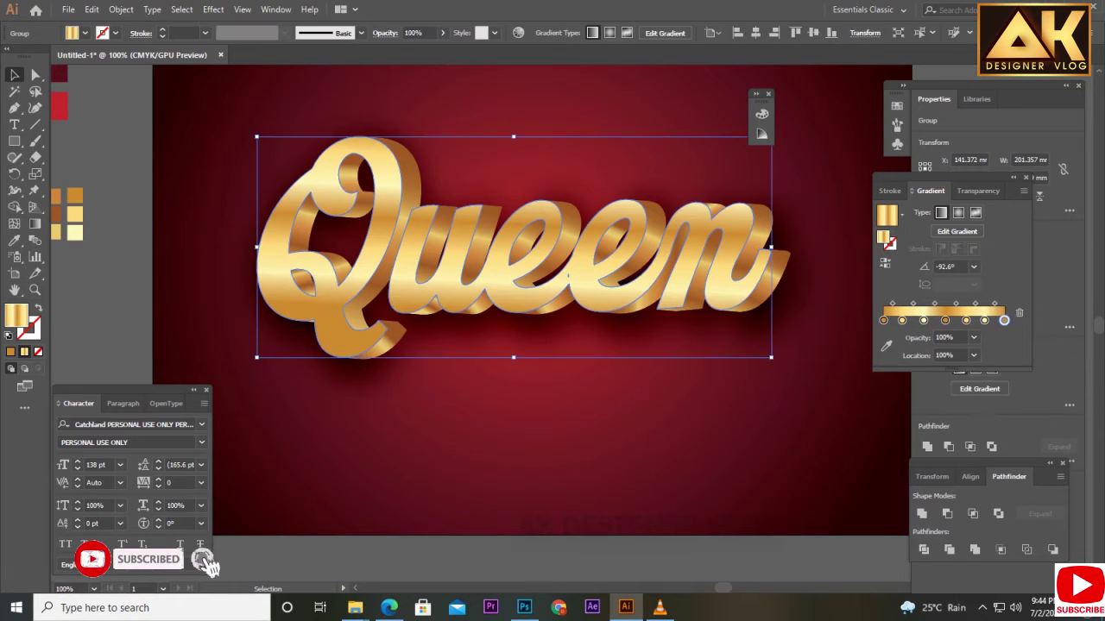
key(ctrl+shift+a)
click(345, 250)
click(213, 9)
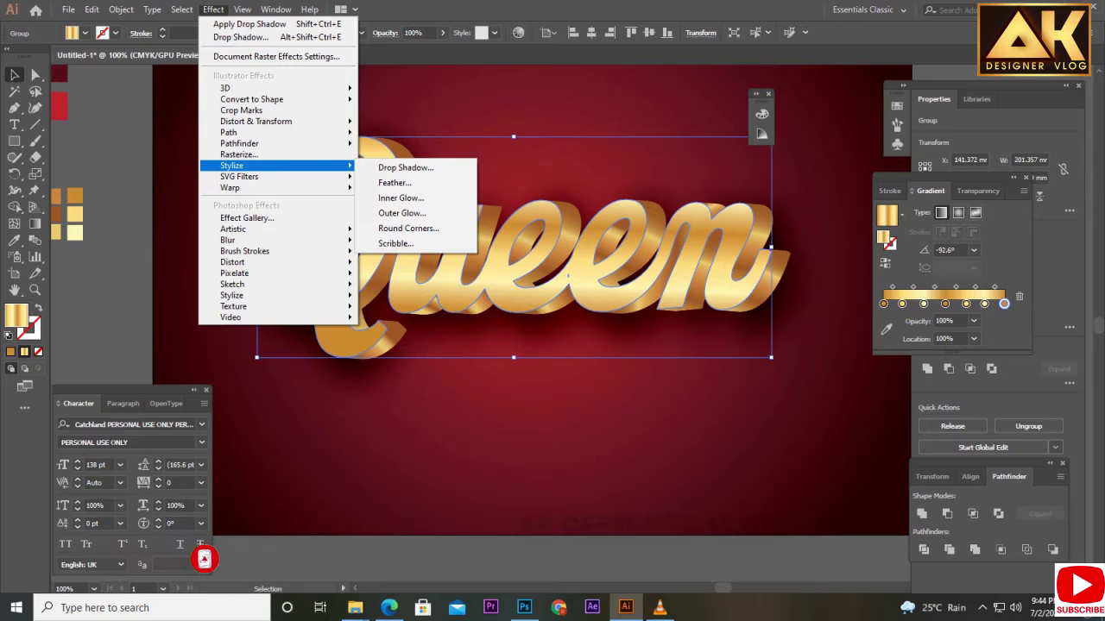
Step: Cancel the Effect Gallery without applying anything, view at 100% and reselect the Queen group
click(246, 217)
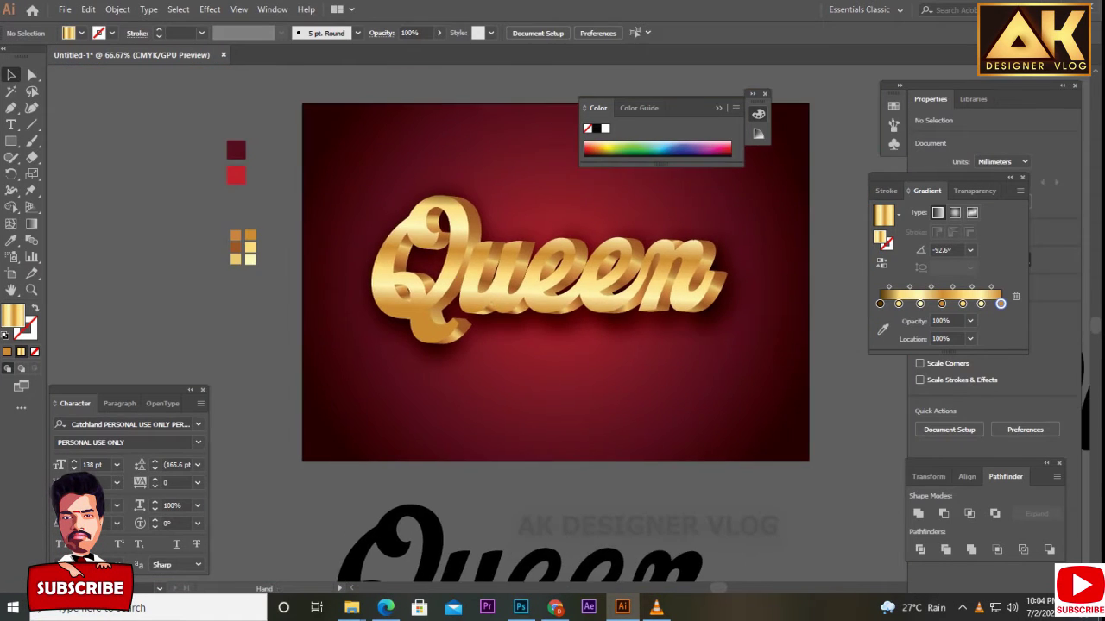
key(ctrl+1)
click(657, 289)
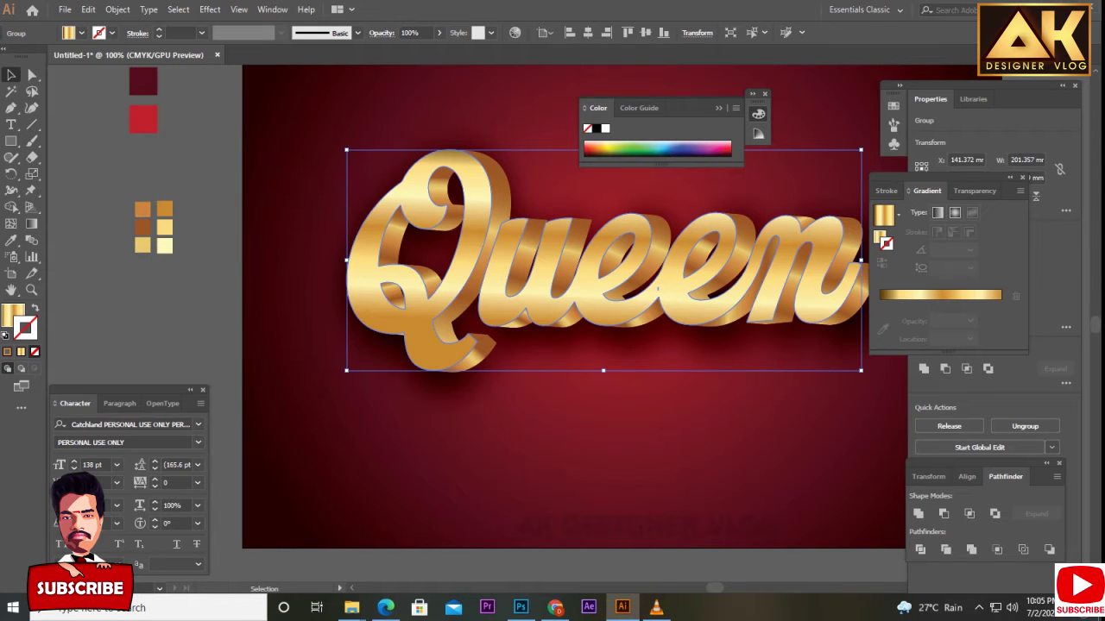
Step: Try and remove an outline stroke on the Queen group, then select all the artwork
click(158, 29)
key(a)
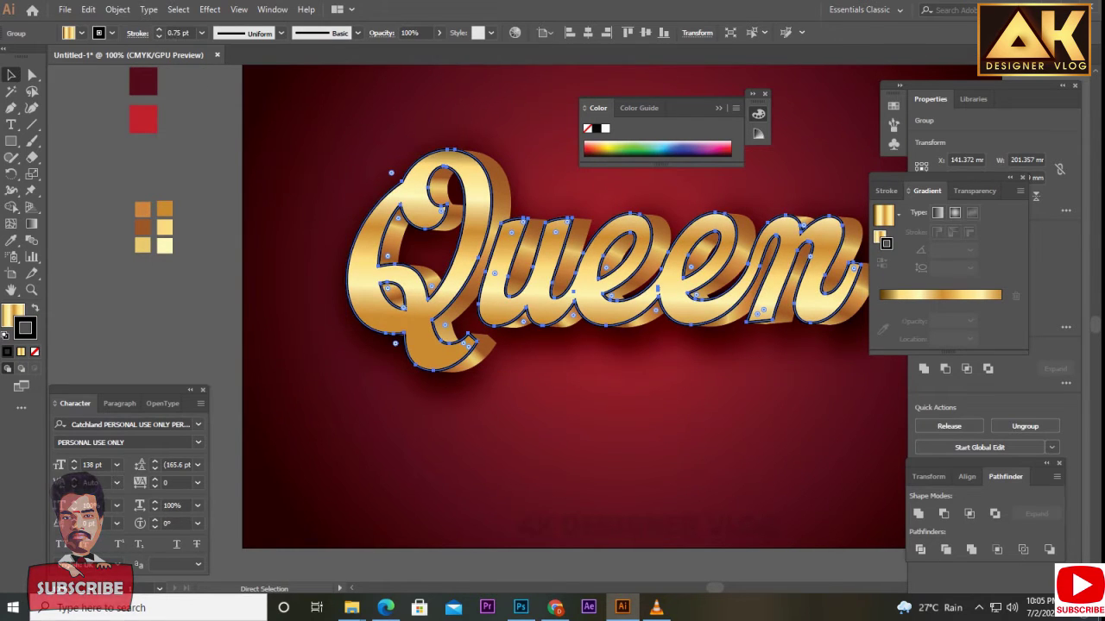
key(slash)
key(v)
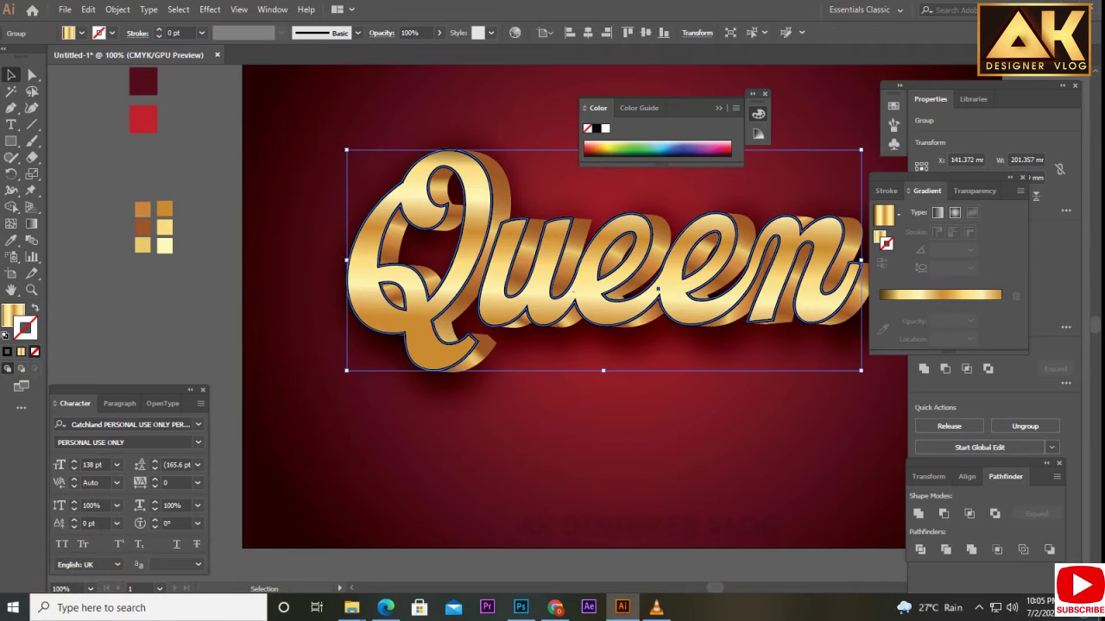
key(a)
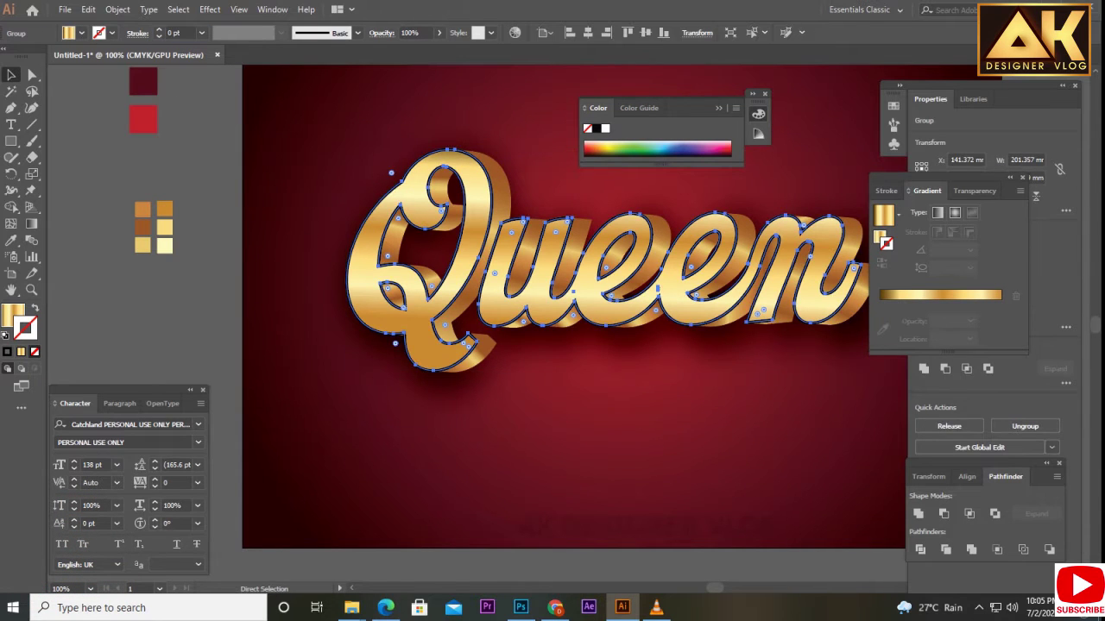
key(ctrl+shift+a)
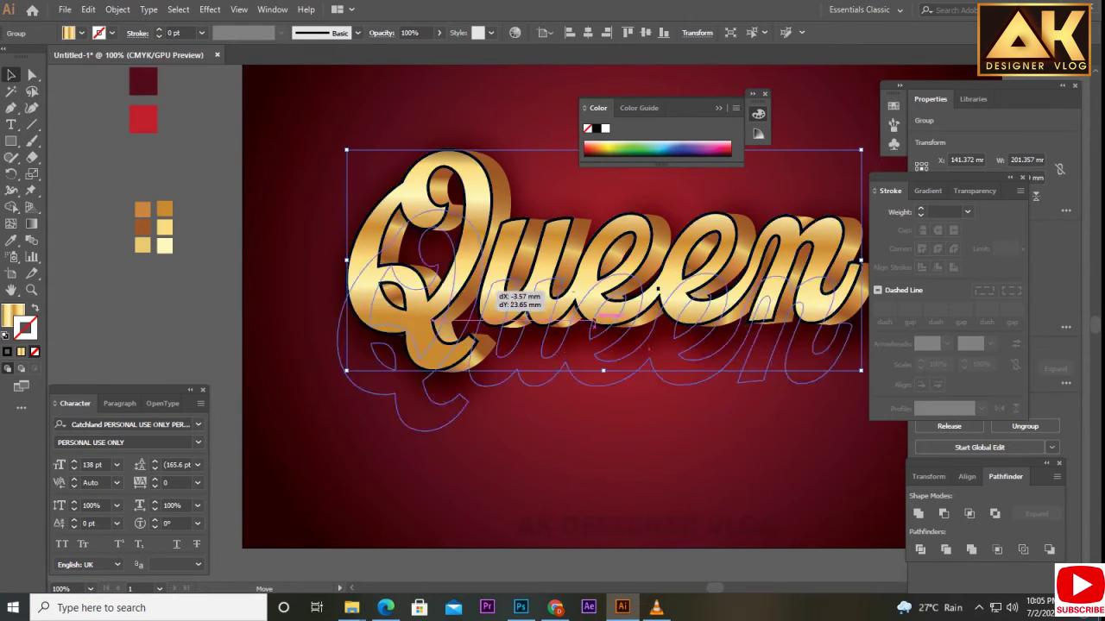
key(v)
key(ctrl+a)
Step: Apply a 1 mm Offset Path with Round joins to the Queen lettering
click(117, 9)
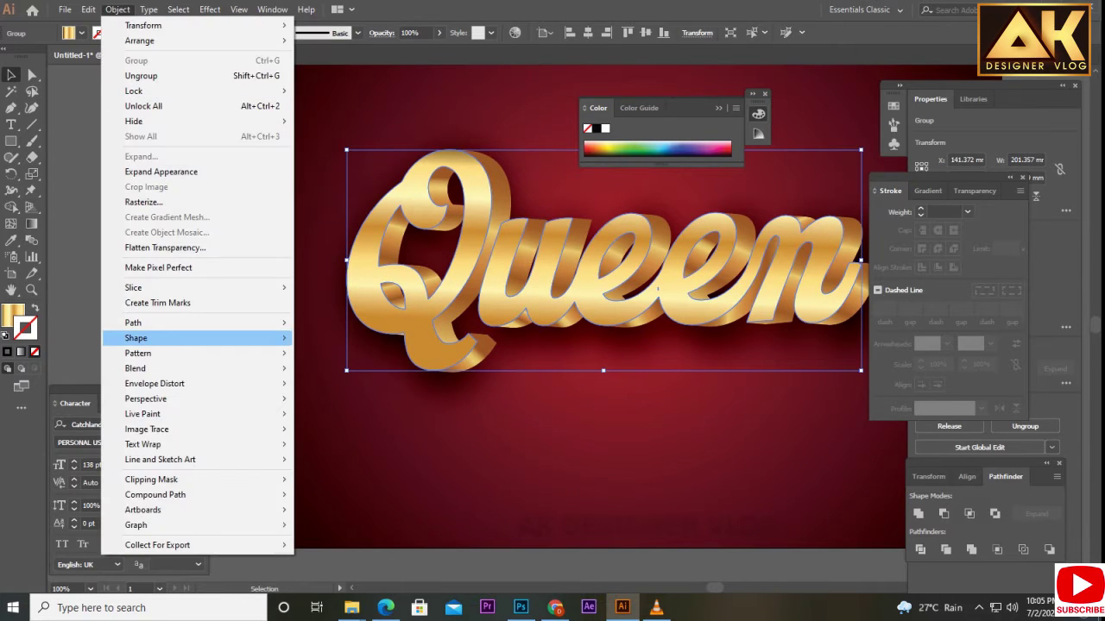
mouse_move(133, 323)
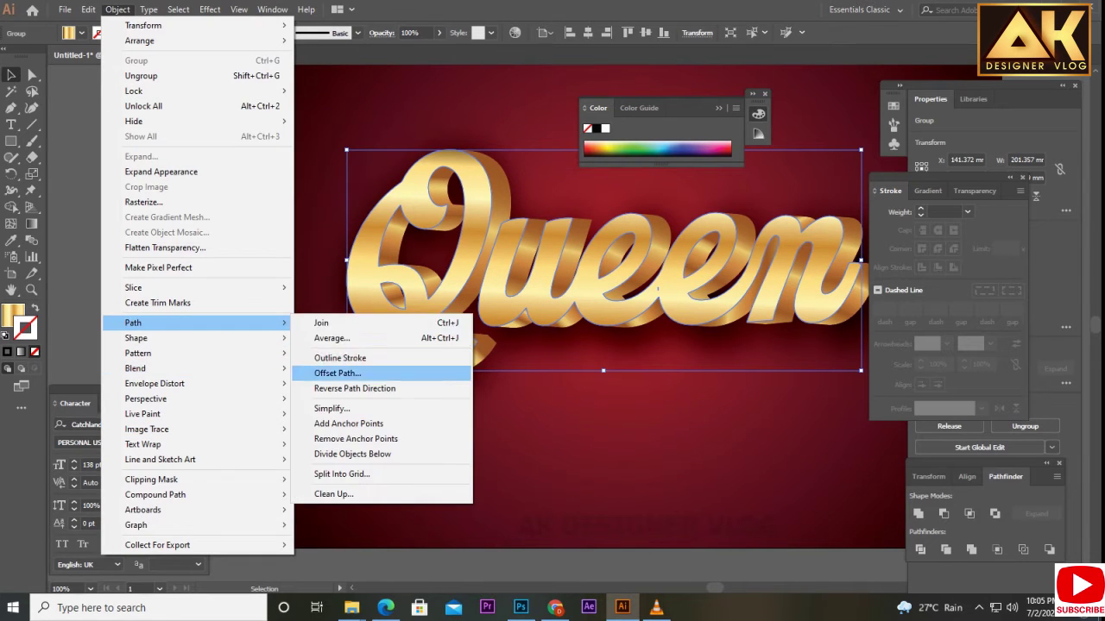
click(328, 373)
text(1)
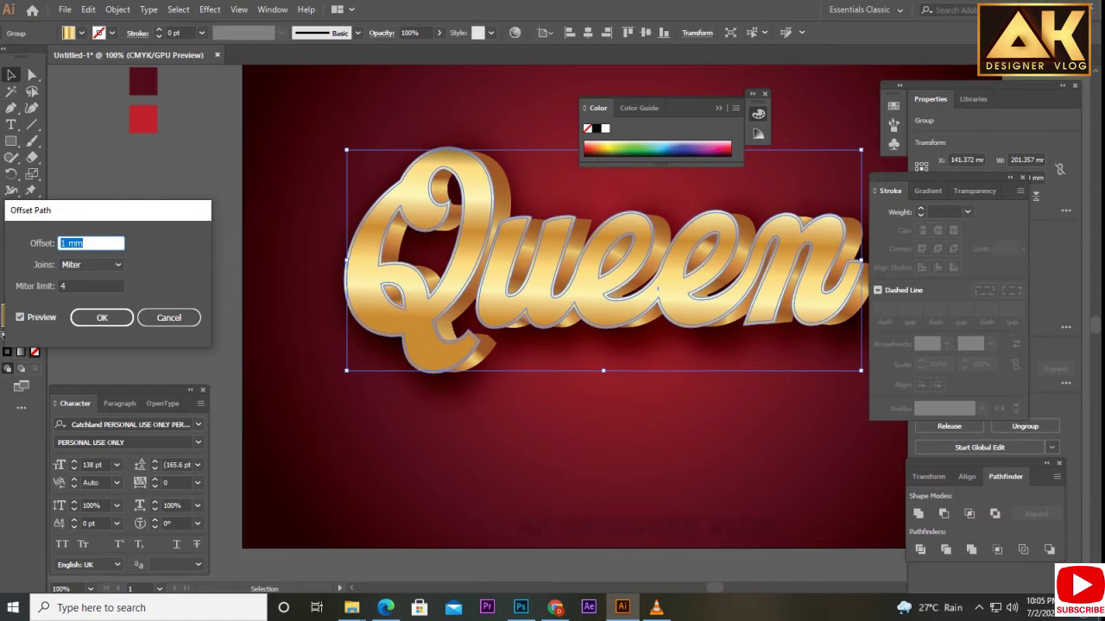
key(Tab)
key(Down)
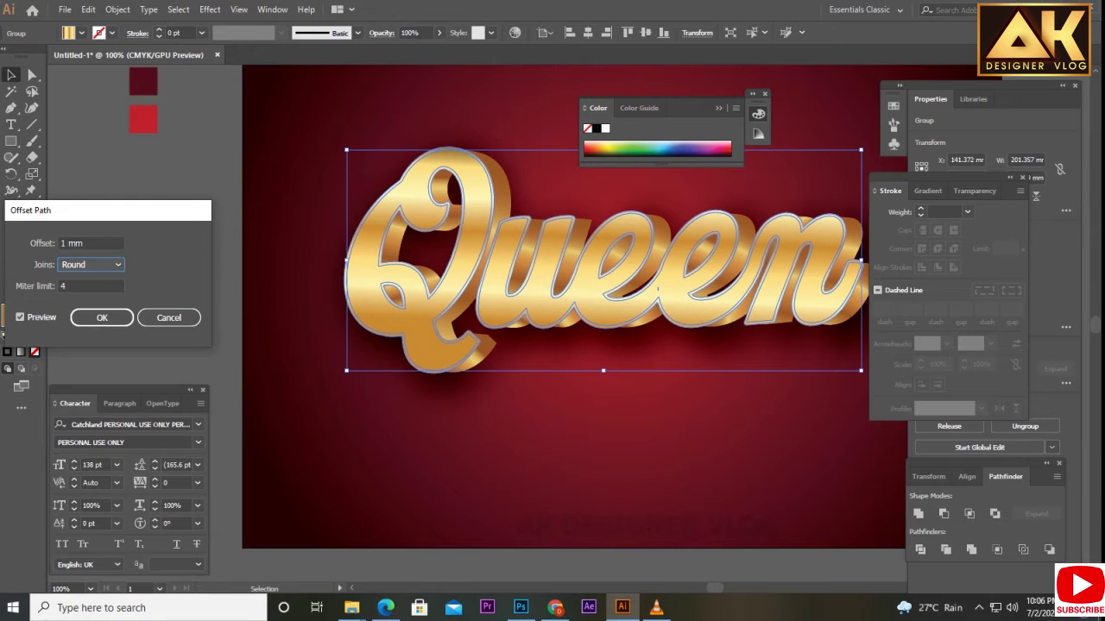
key(Return)
scroll(405, 259, up, 5)
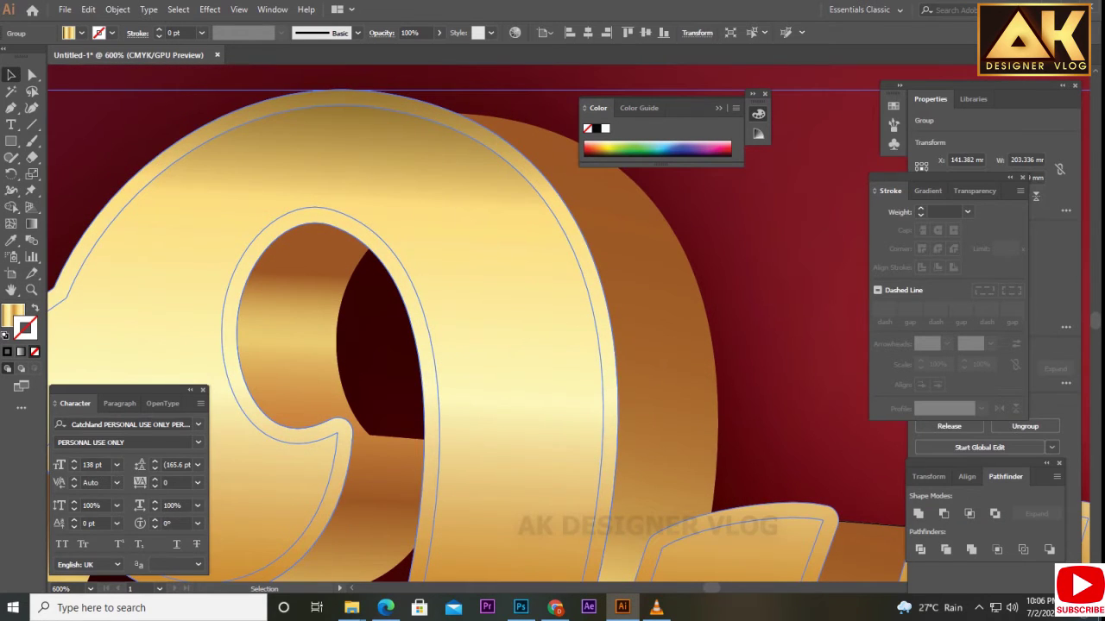
click(118, 9)
scroll(475, 328, down, 3)
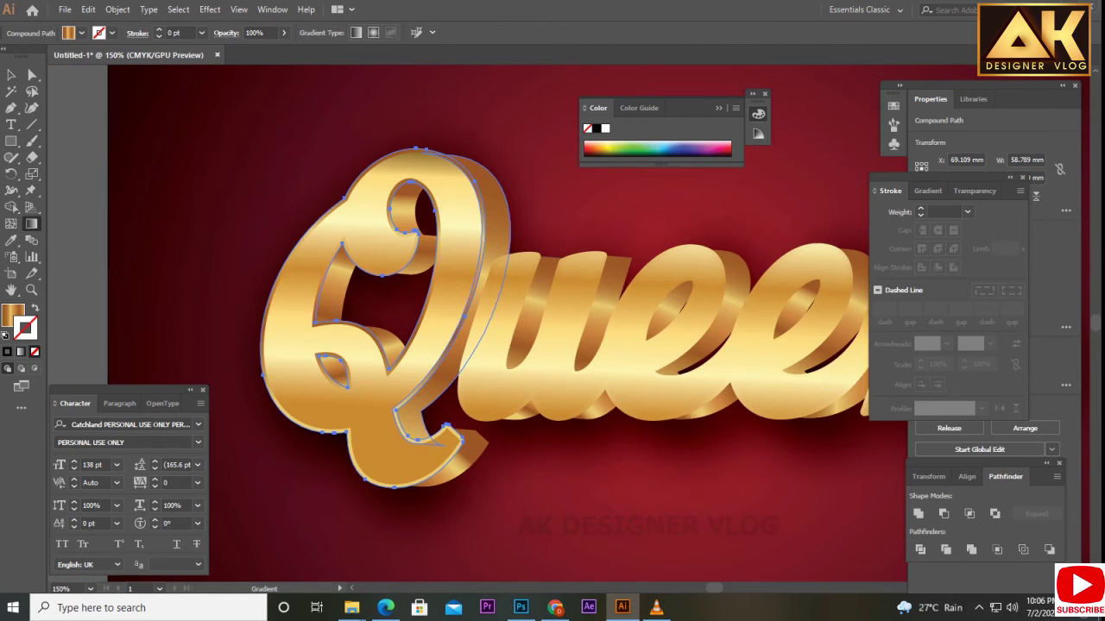
Step: Lay a diagonal gold gradient across the Q's offset outline and shift a stop
drag(320, 501, 445, 138)
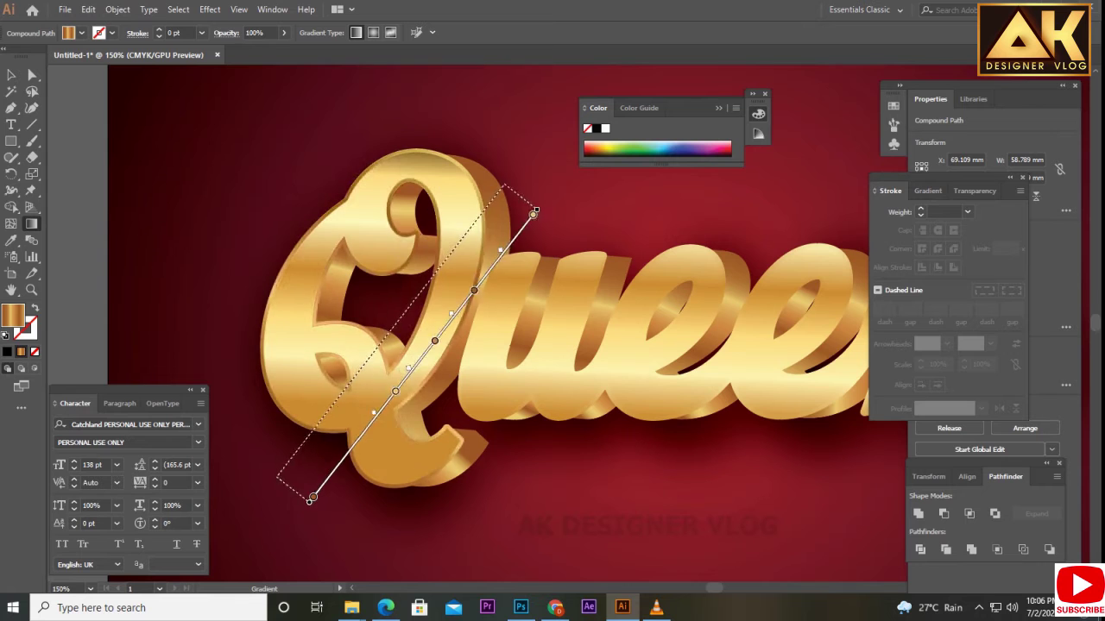
drag(368, 365, 356, 399)
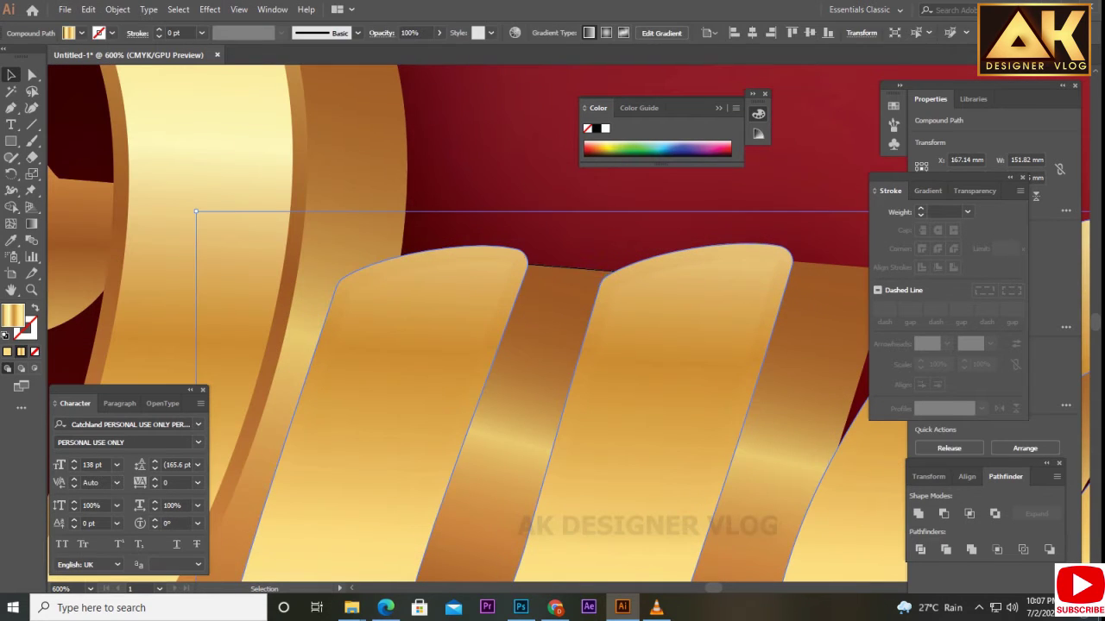
key(ctrl+1)
Step: Run a gold gradient horizontally across the offset outline behind 'ueen'
scroll(557, 250, up, 3)
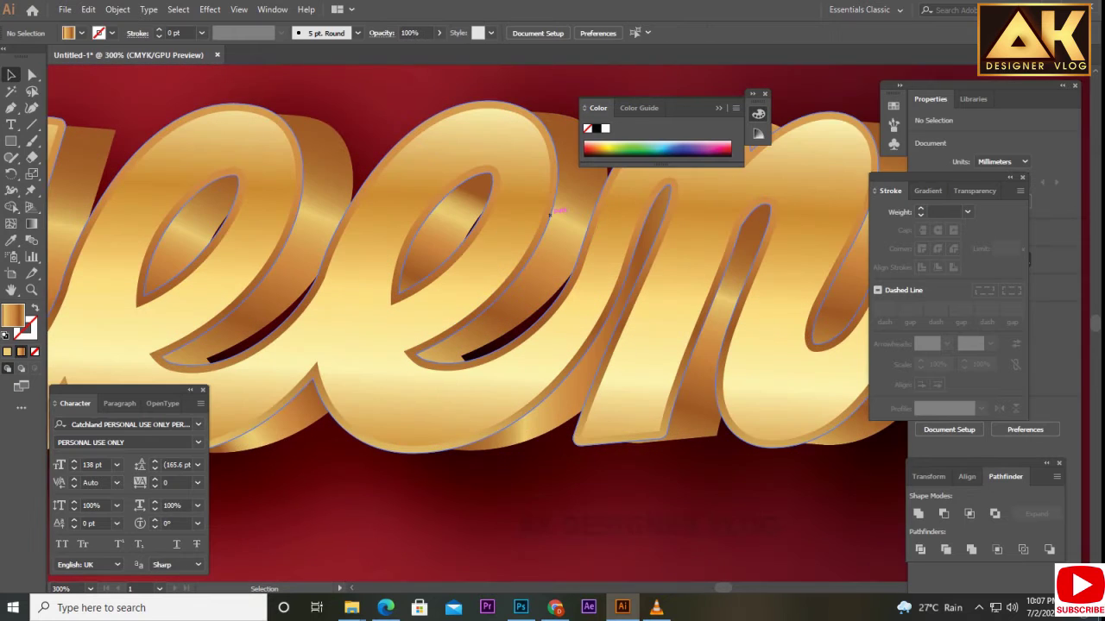
click(557, 250)
key(ctrl+F9)
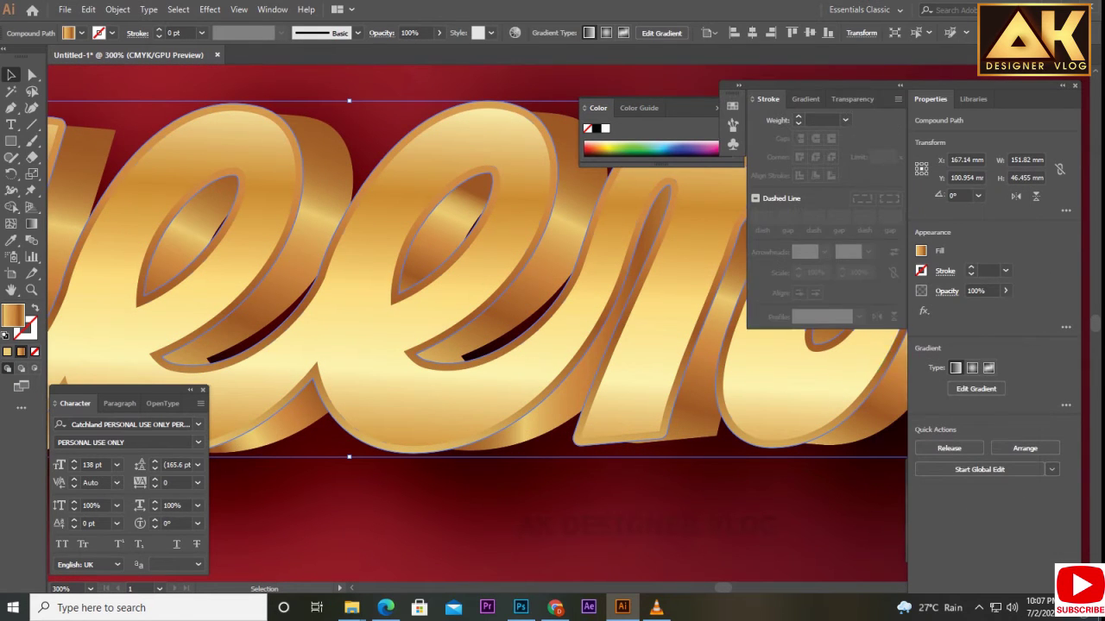
key(g)
drag(291, 75, 276, 473)
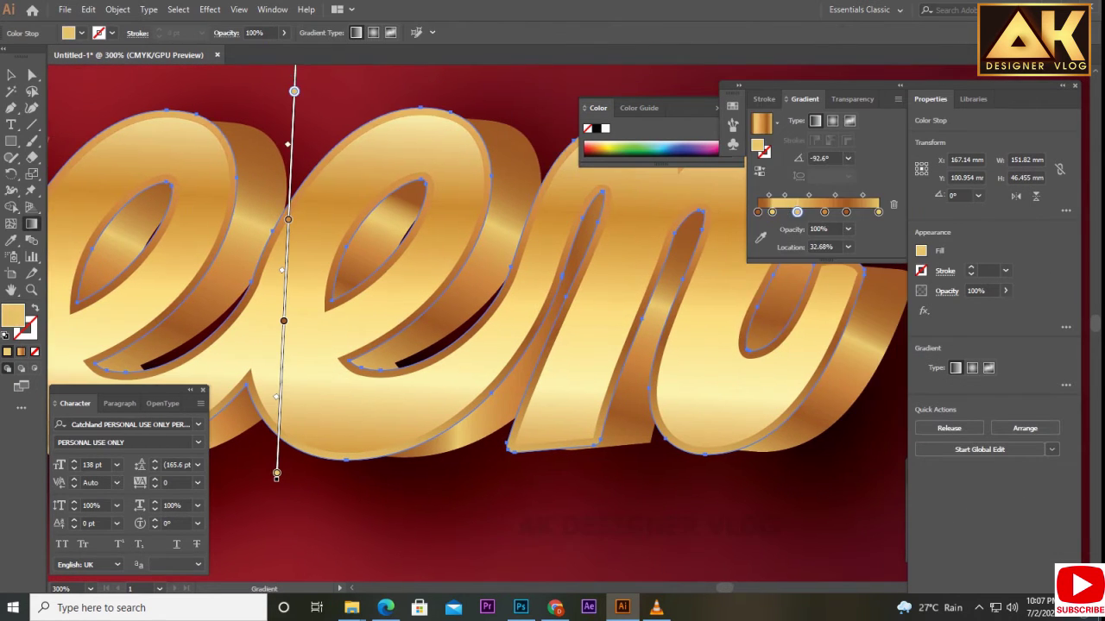
scroll(294, 90, down, 2)
drag(69, 248, 561, 256)
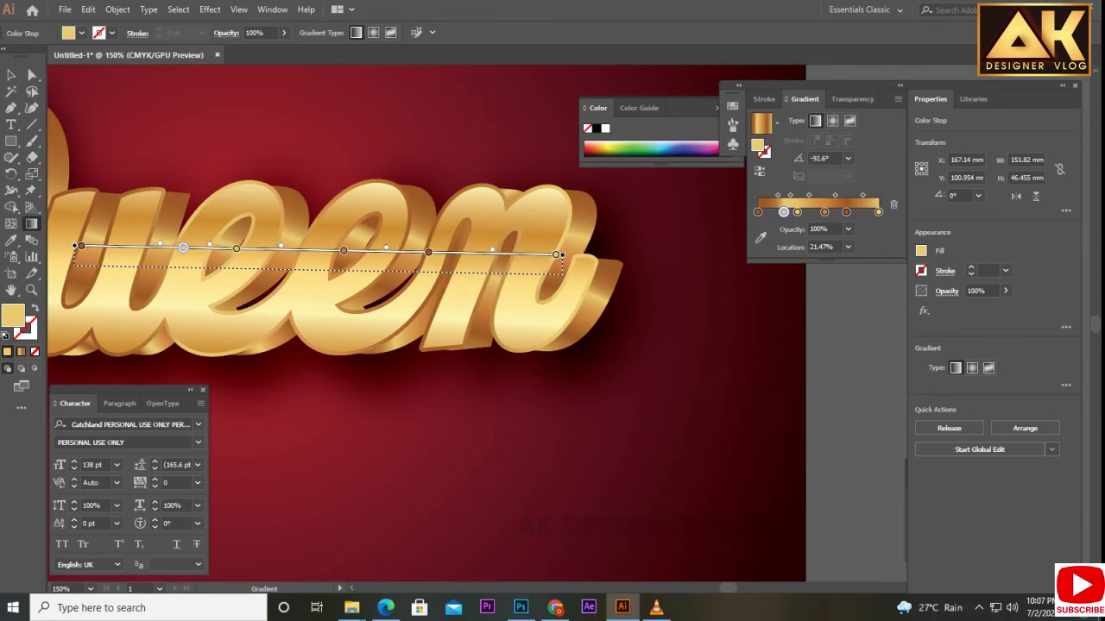
key(ctrl+0)
key(ctrl+shift+a)
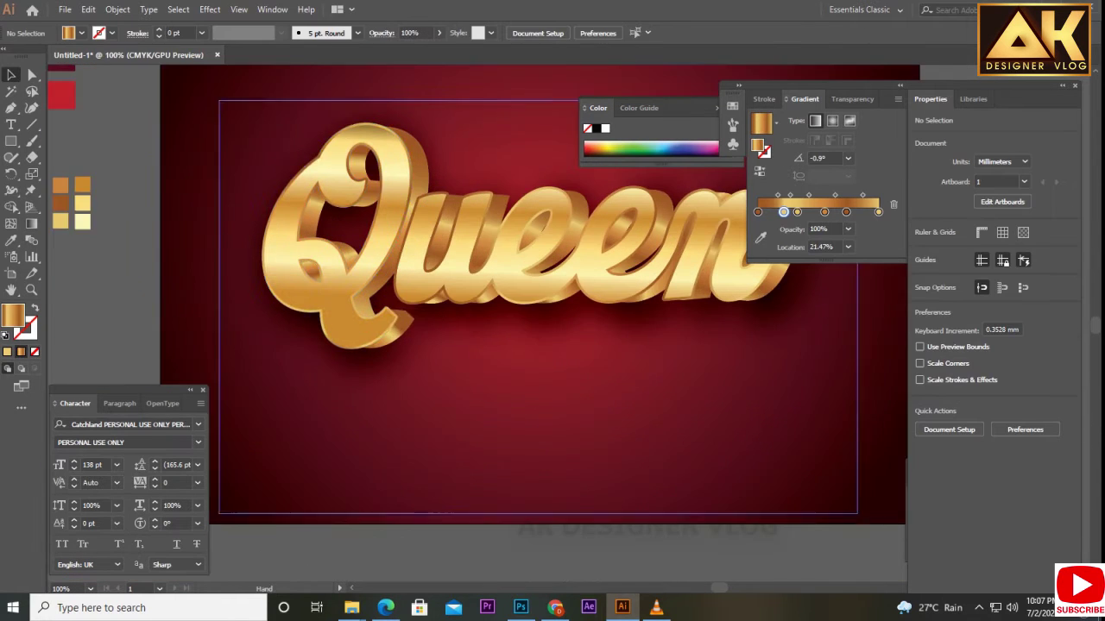
key(ctrl+1)
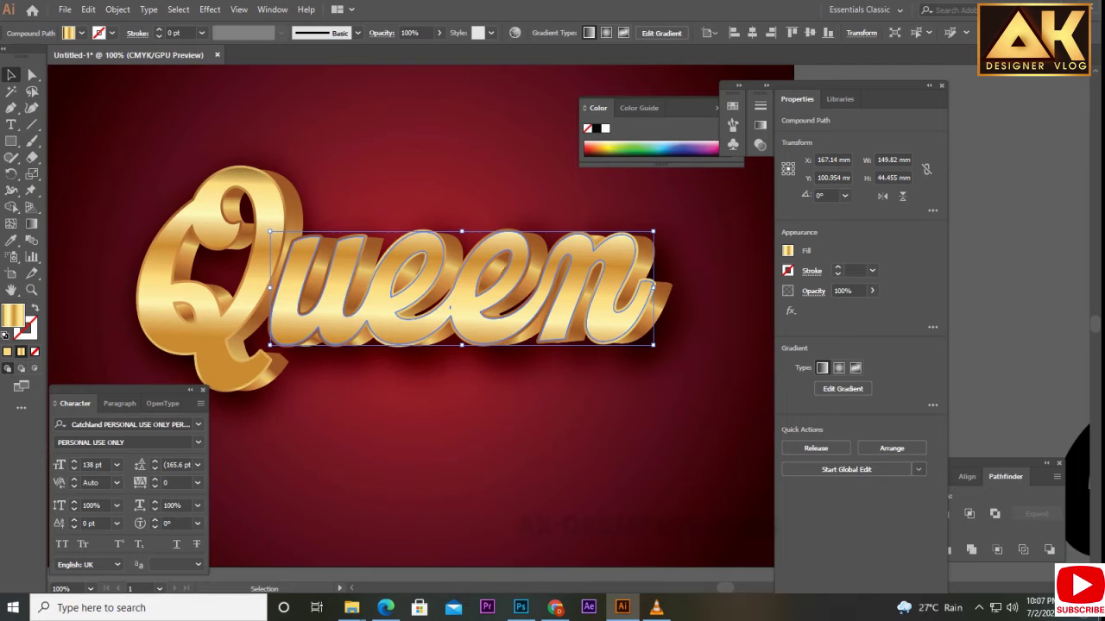
Step: Redraw the gold gradient across the 'ueen' letters and pick its first stop
key(g)
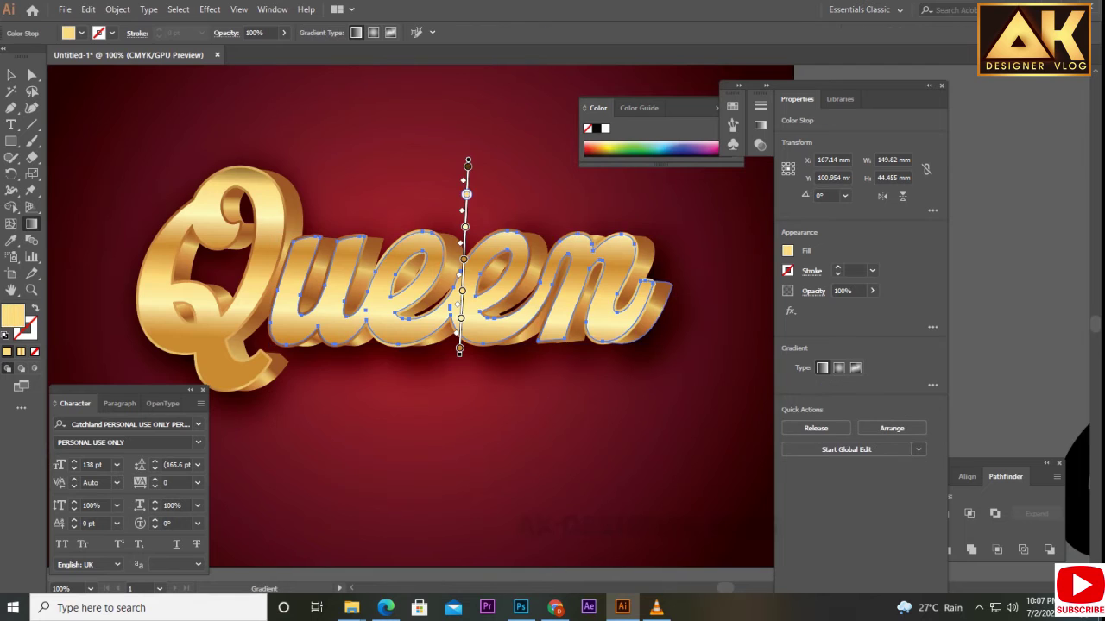
key(ctrl+equal)
drag(175, 273, 750, 293)
drag(461, 106, 448, 386)
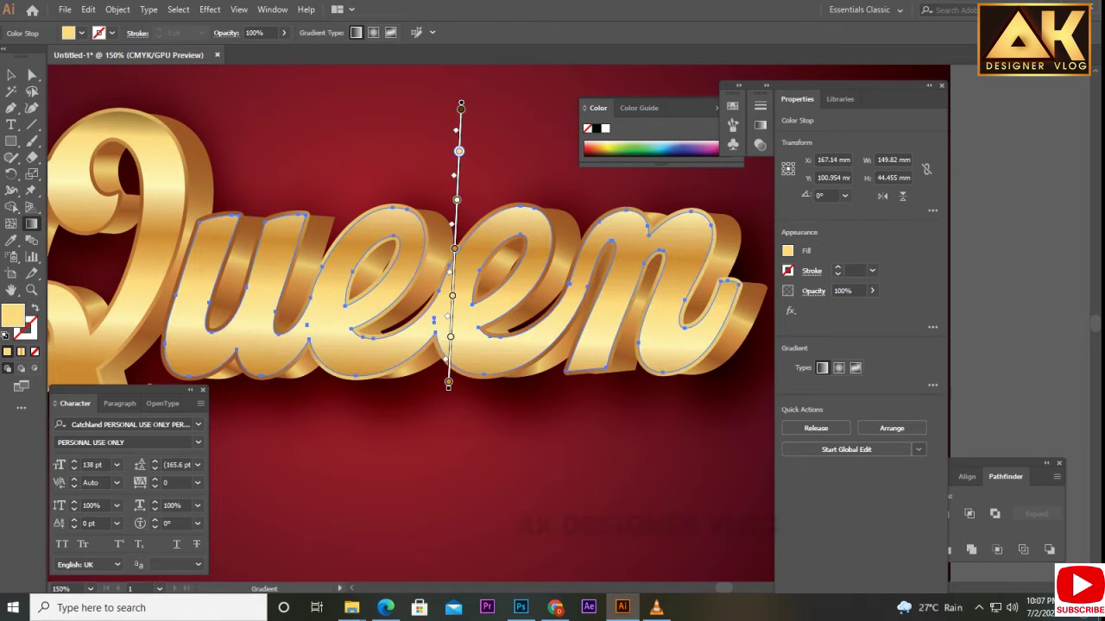
drag(184, 216, 715, 357)
drag(460, 105, 448, 386)
double_click(32, 224)
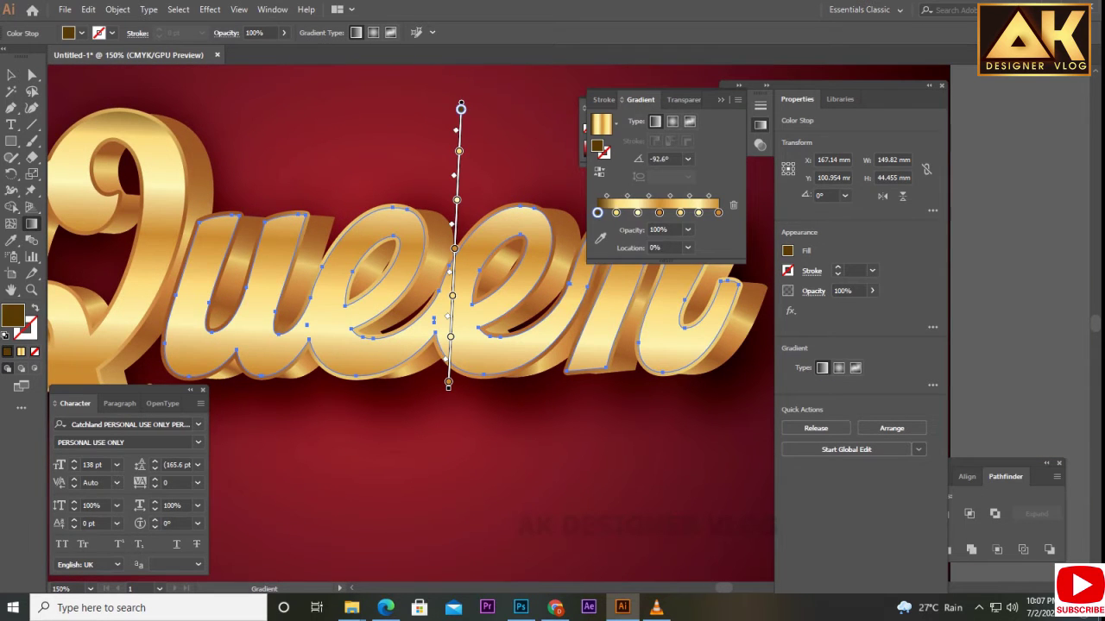
key(ctrl+minus)
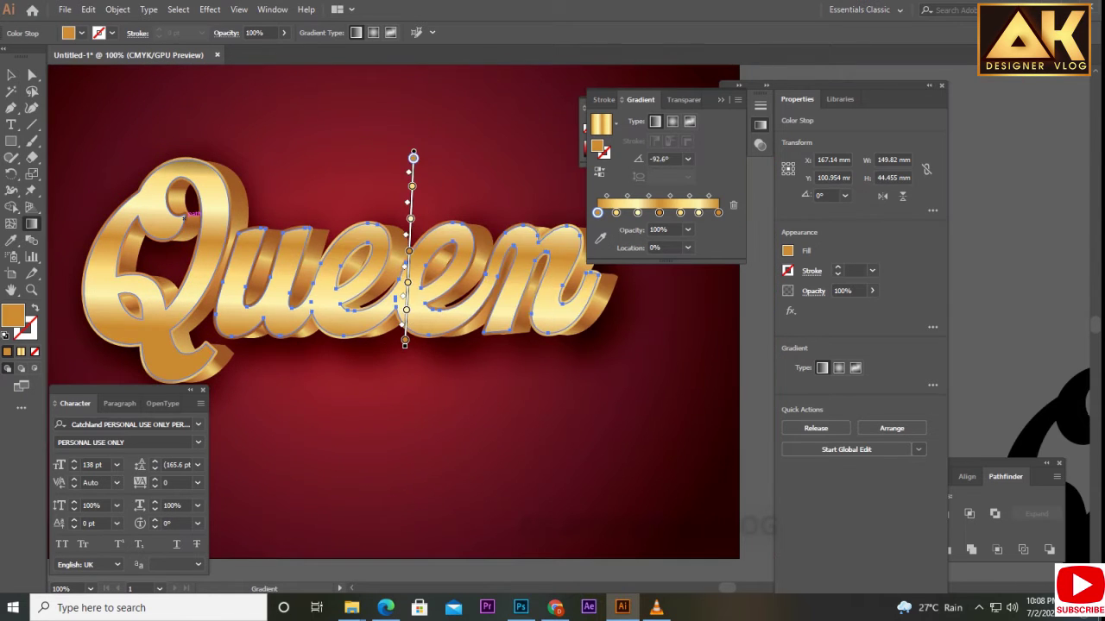
Step: Set the gradient vertical at -90° with the pale gold stop near 88%
drag(237, 229, 505, 274)
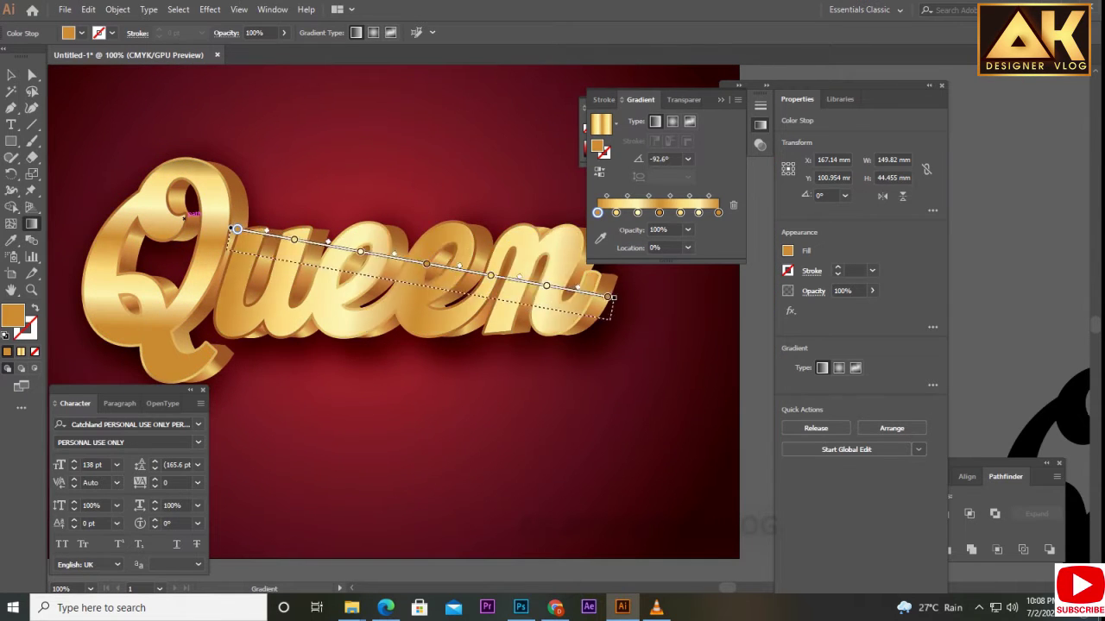
drag(209, 291, 530, 291)
drag(401, 198, 394, 332)
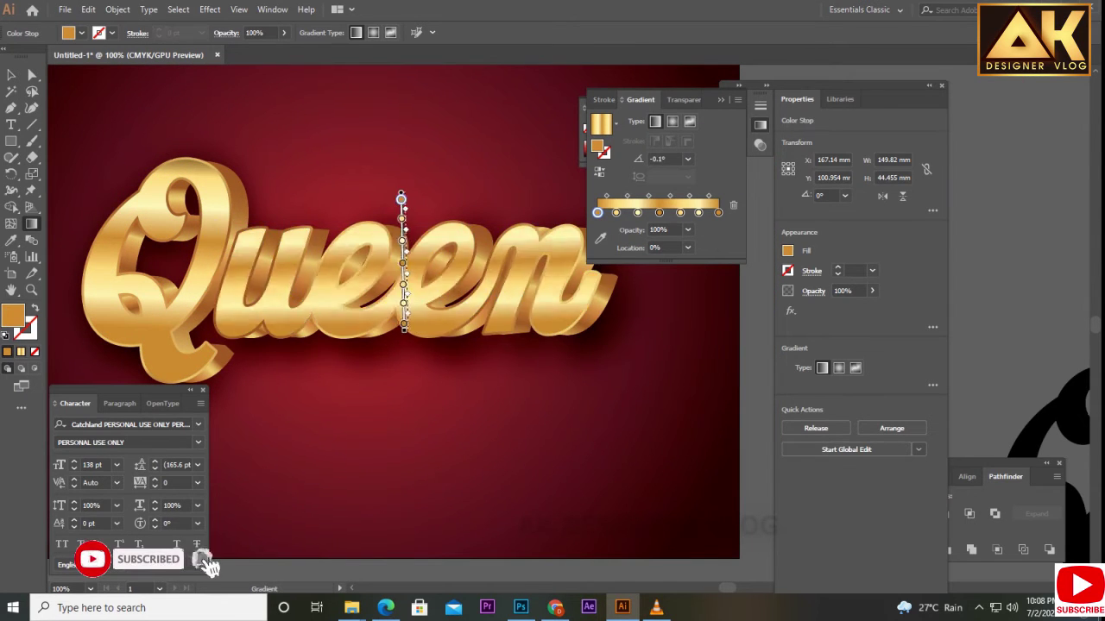
key(ctrl+plus)
key(ctrl+plus)
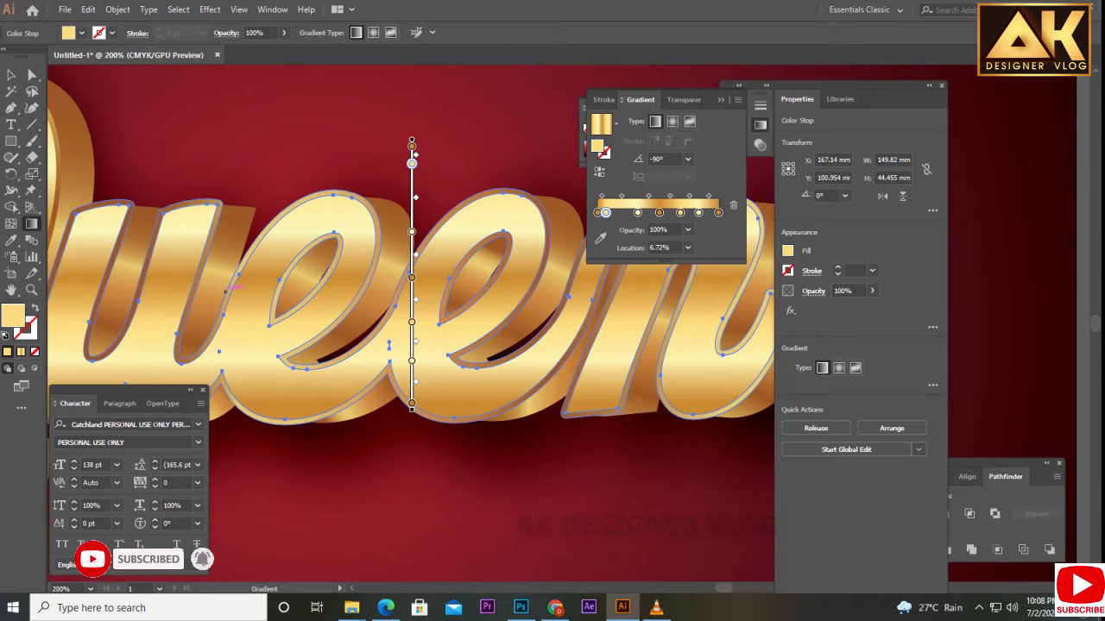
drag(412, 162, 411, 372)
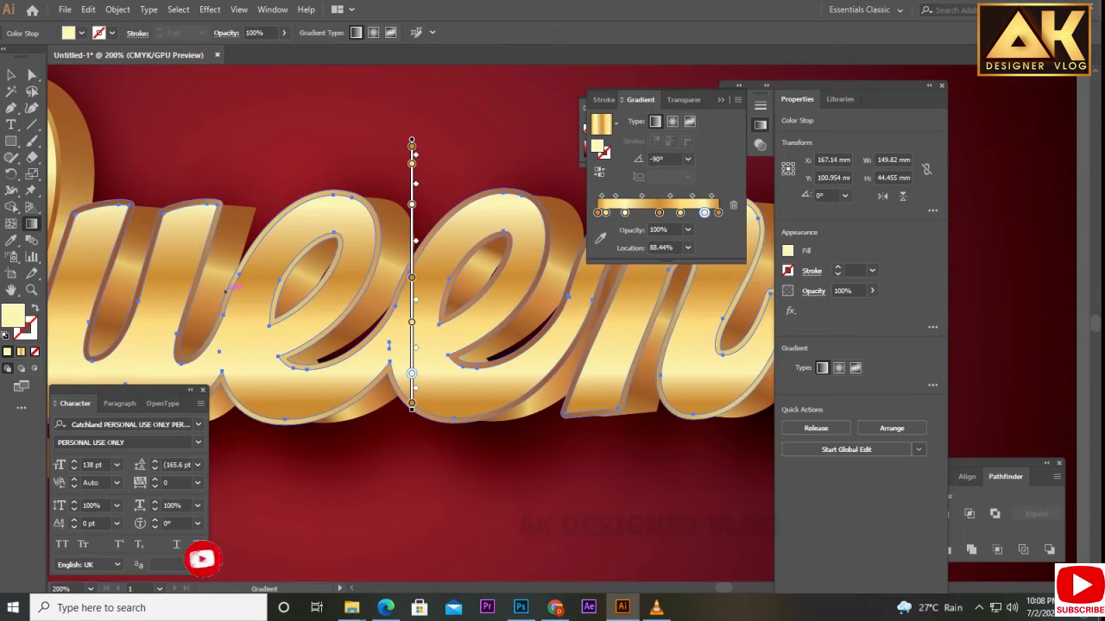
key(ctrl+minus)
key(ctrl+minus)
key(ctrl+minus)
Step: Select the Q, then deselect everything and set the view to 66.67%
key(v)
click(285, 345)
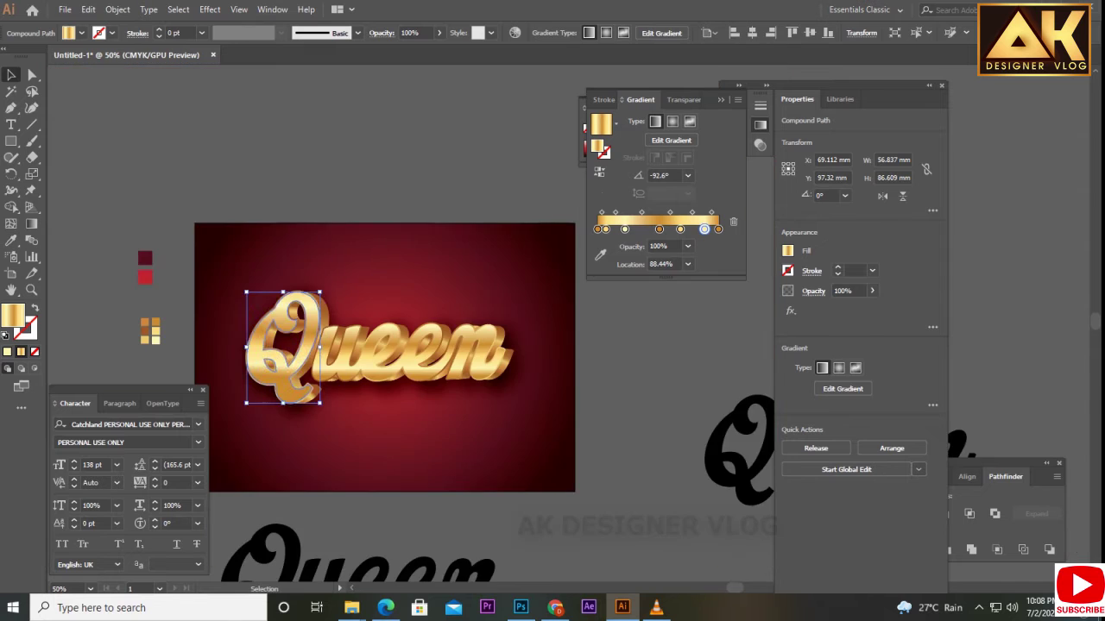
key(ctrl+shift+a)
key(ctrl+plus)
key(F6)
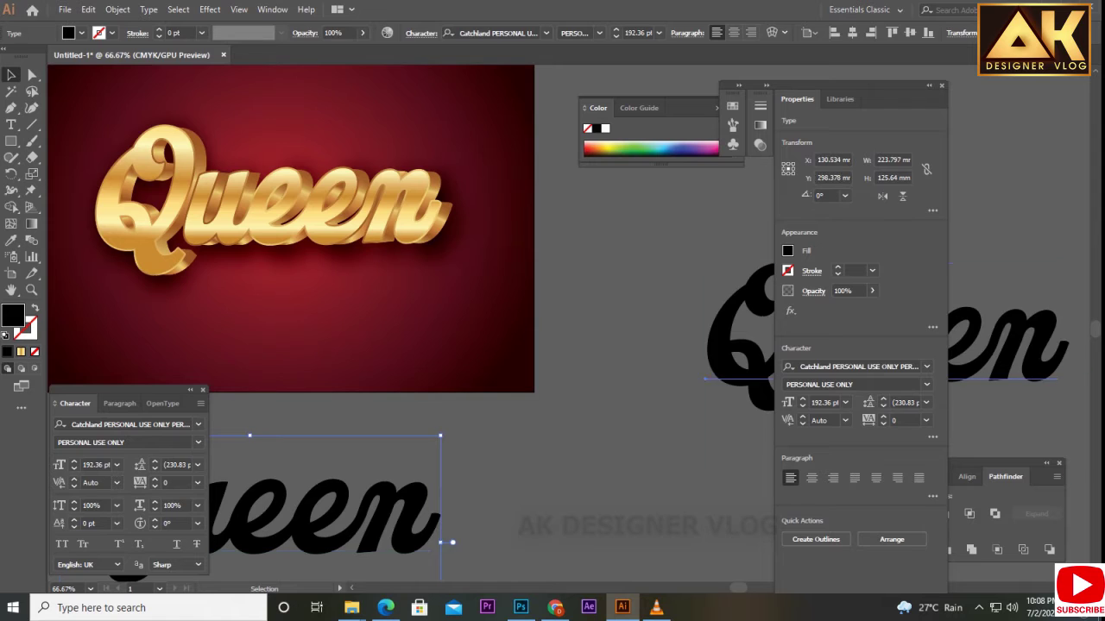
mouse_move(415, 259)
mouse_down()
mouse_move(398, 215)
mouse_move(474, 252)
mouse_up()
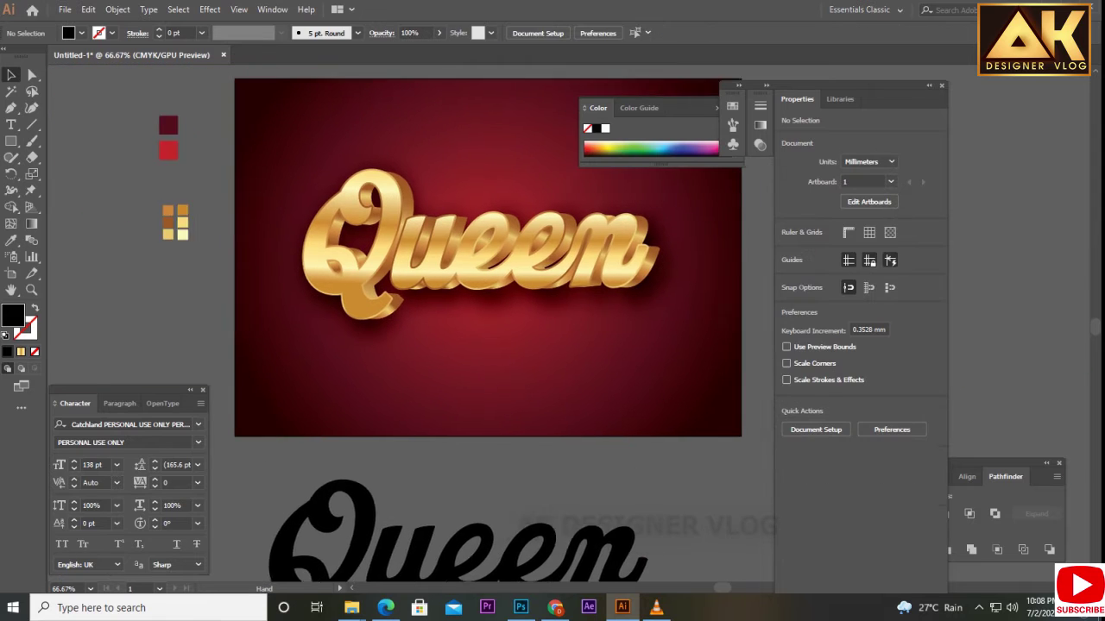
key(b)
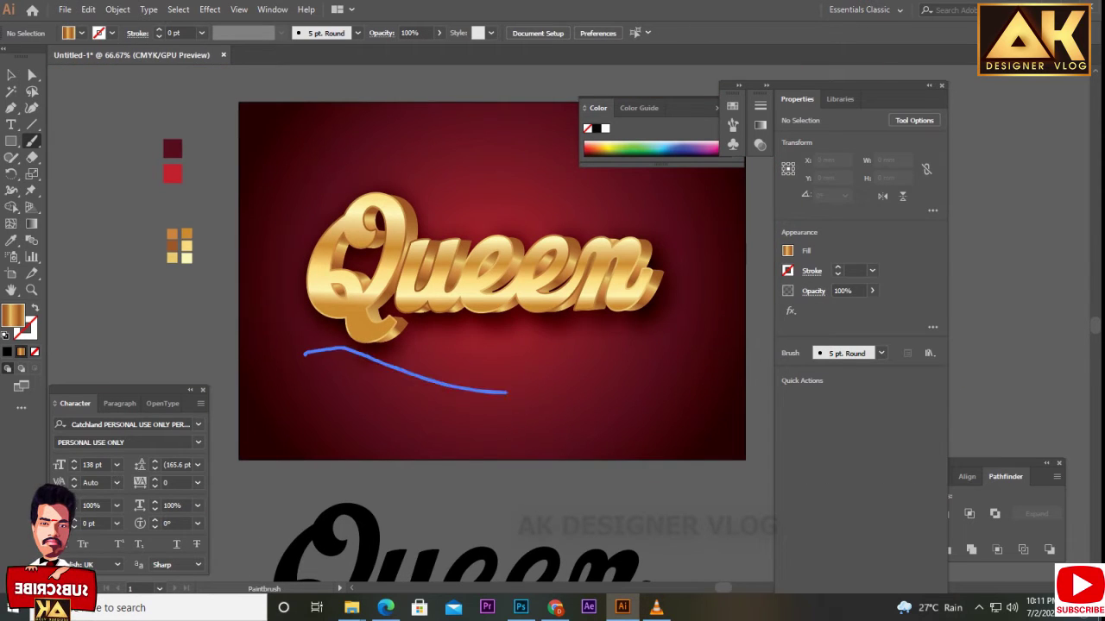
key(ctrl+z)
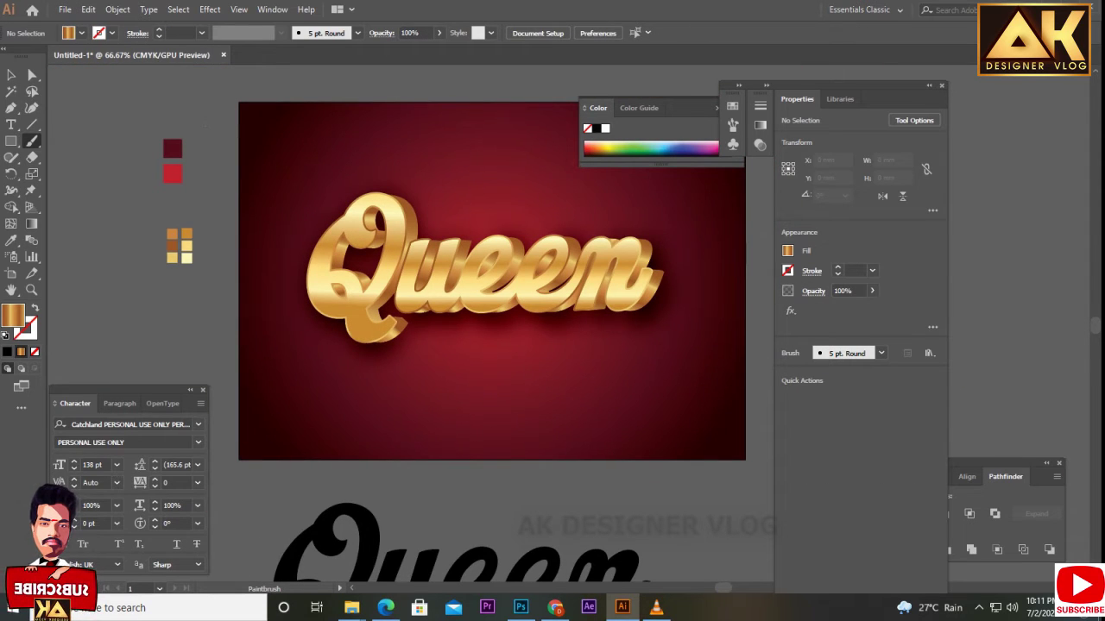
Step: Load the Artistic_Calligraphic brush library and choose the 40 pt Flat brush
drag(855, 86, 797, 18)
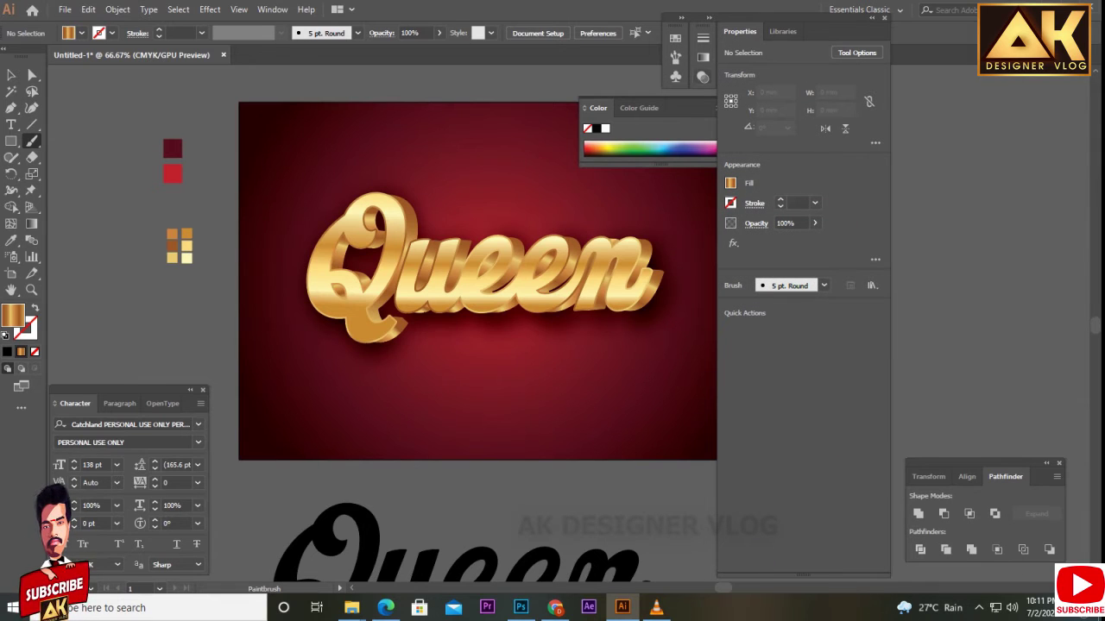
click(676, 57)
click(506, 209)
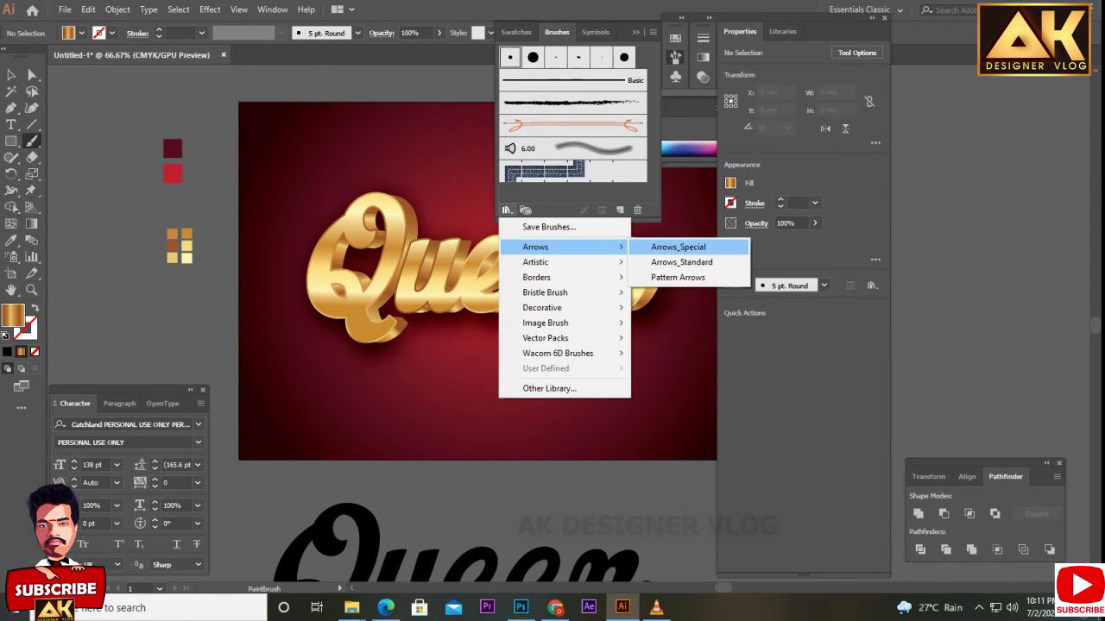
click(682, 262)
drag(535, 278, 675, 266)
key(ctrl+1)
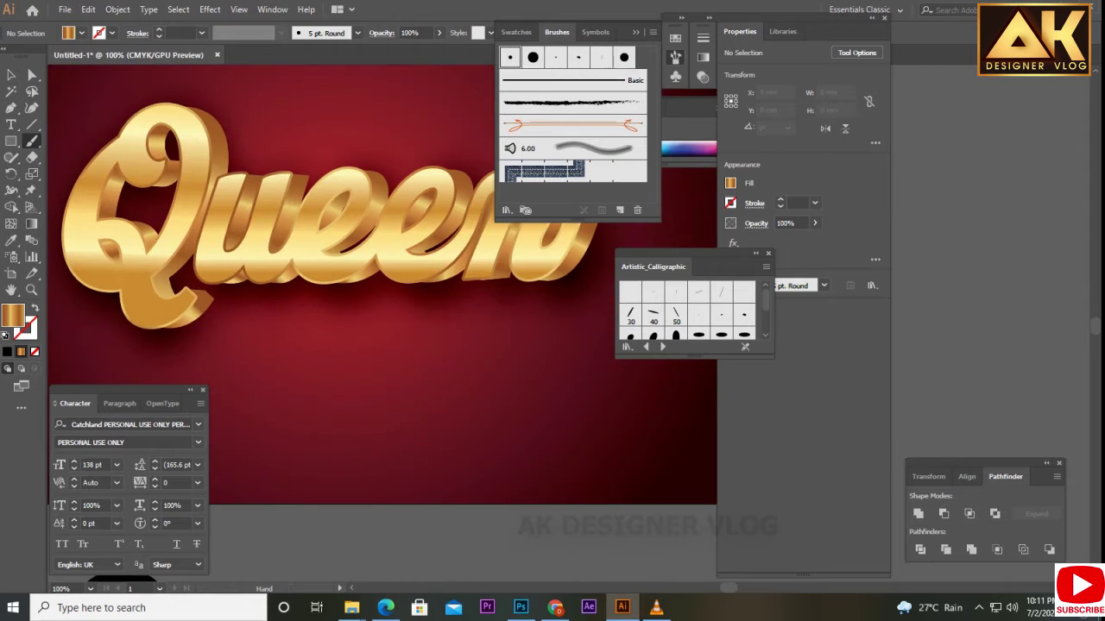
click(654, 316)
Step: Paint a swoosh beneath Queen and eyedrop the letters' gold gradient onto it
drag(131, 371, 183, 332)
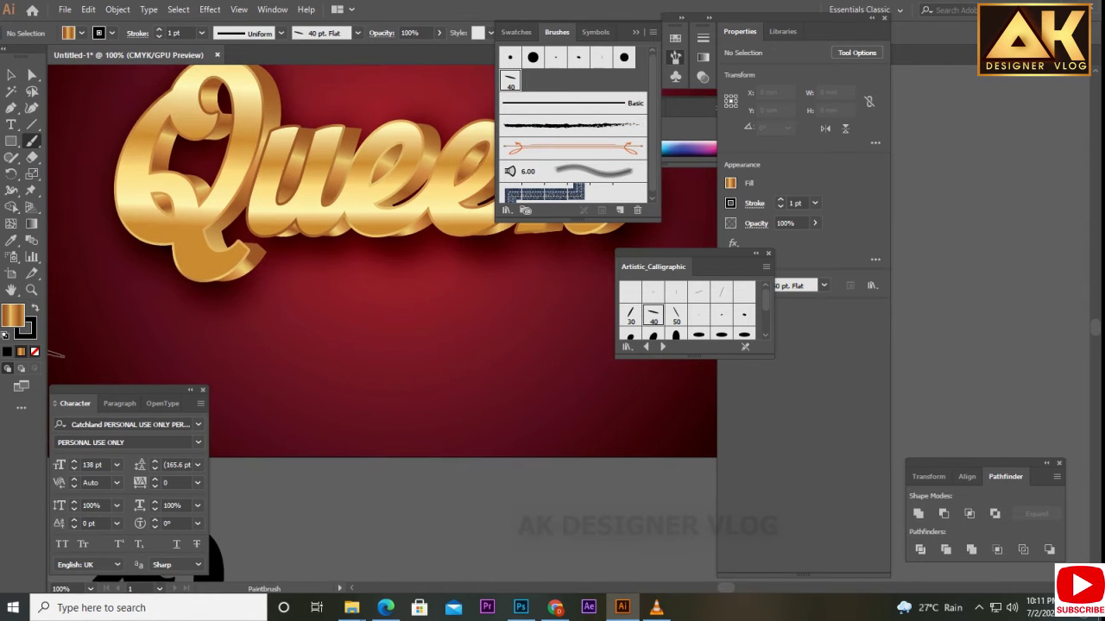
key(ctrl+minus)
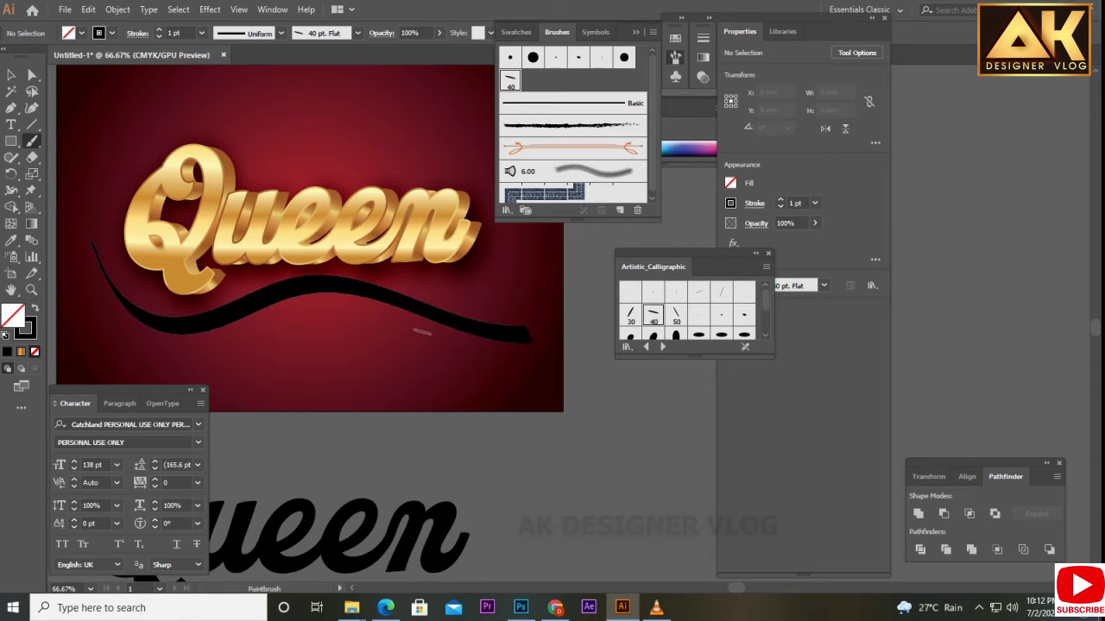
key(ctrl+z)
key(ctrl+shift+z)
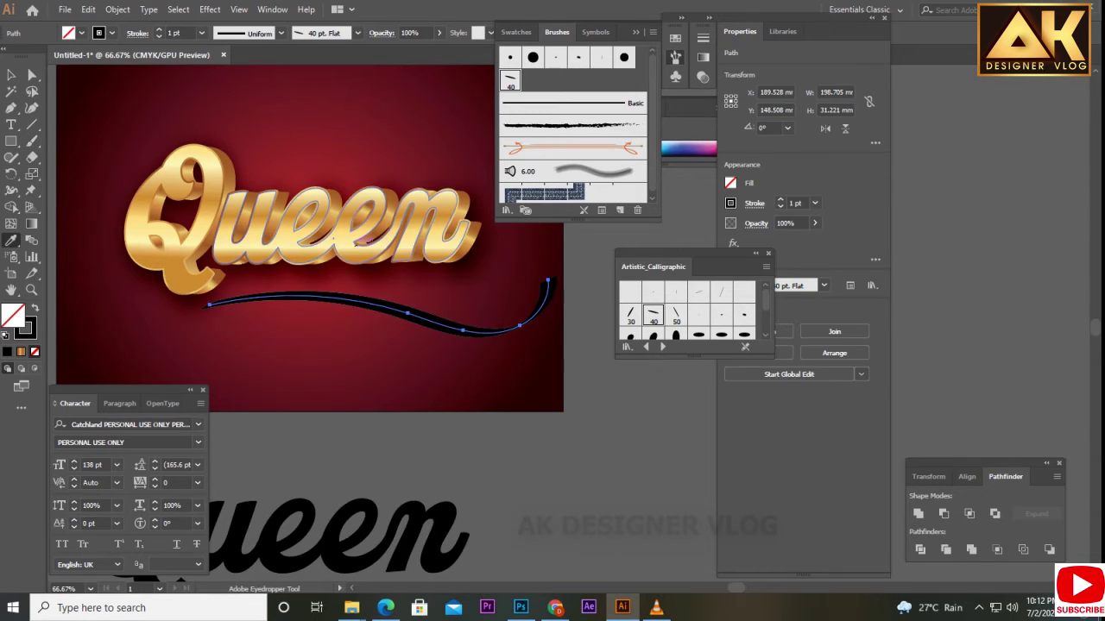
key(ctrl+shift+z)
key(ctrl+z)
click(302, 216)
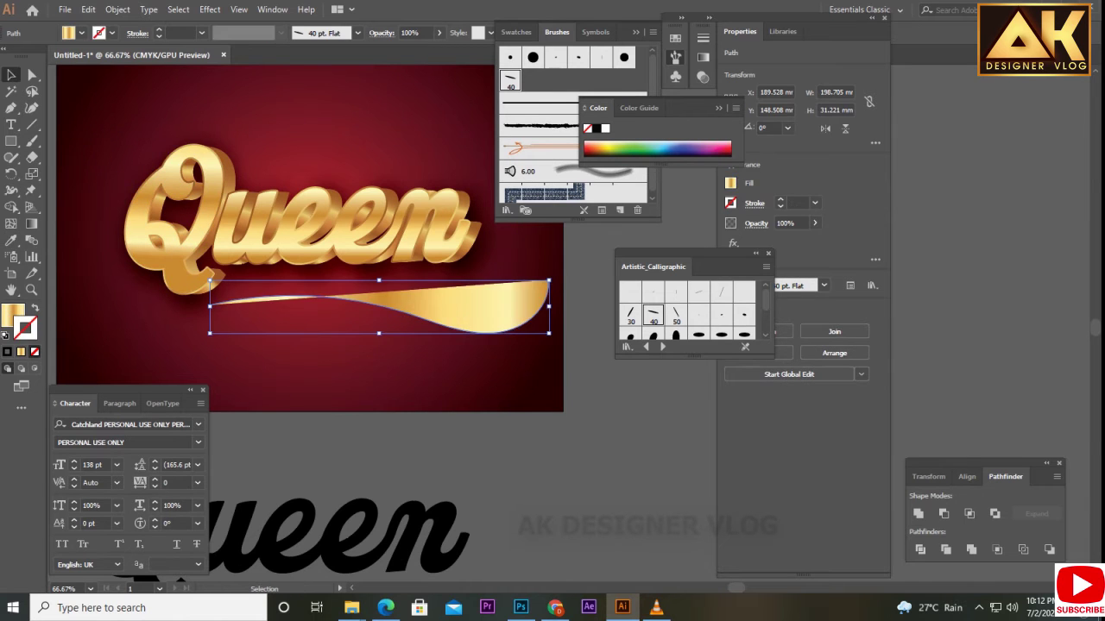
key(ctrl+shift+a)
drag(454, 248, 483, 310)
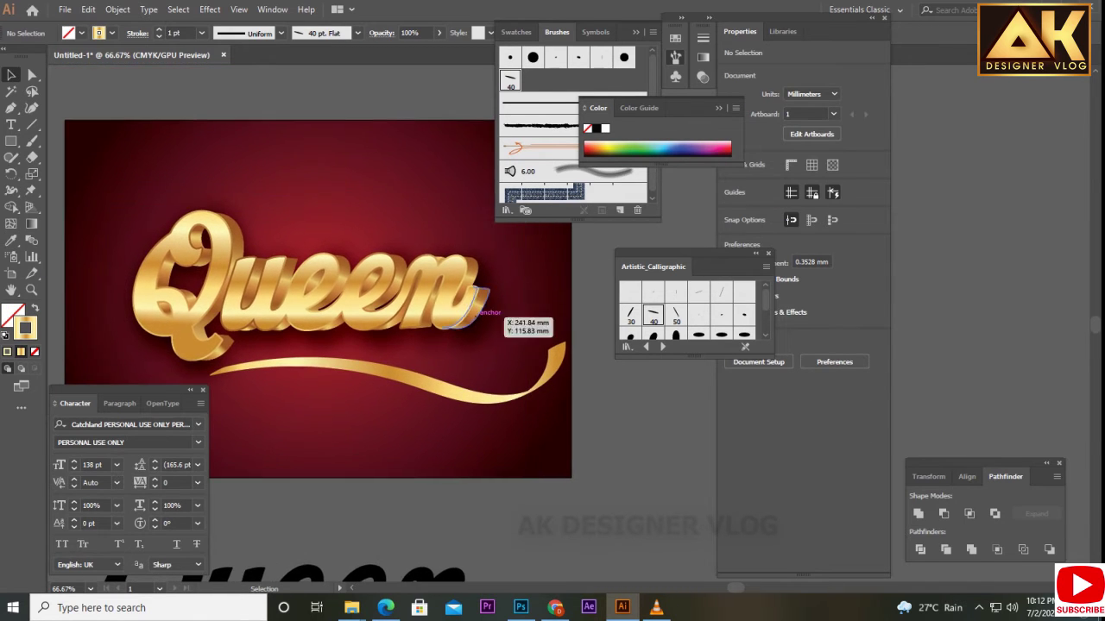
key(b)
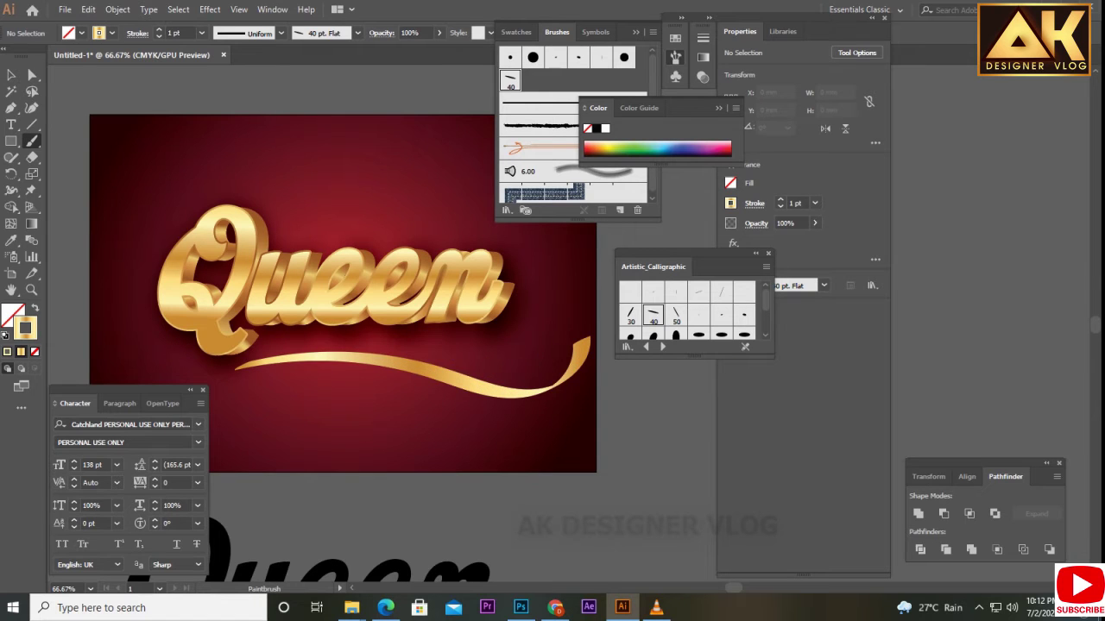
key(v)
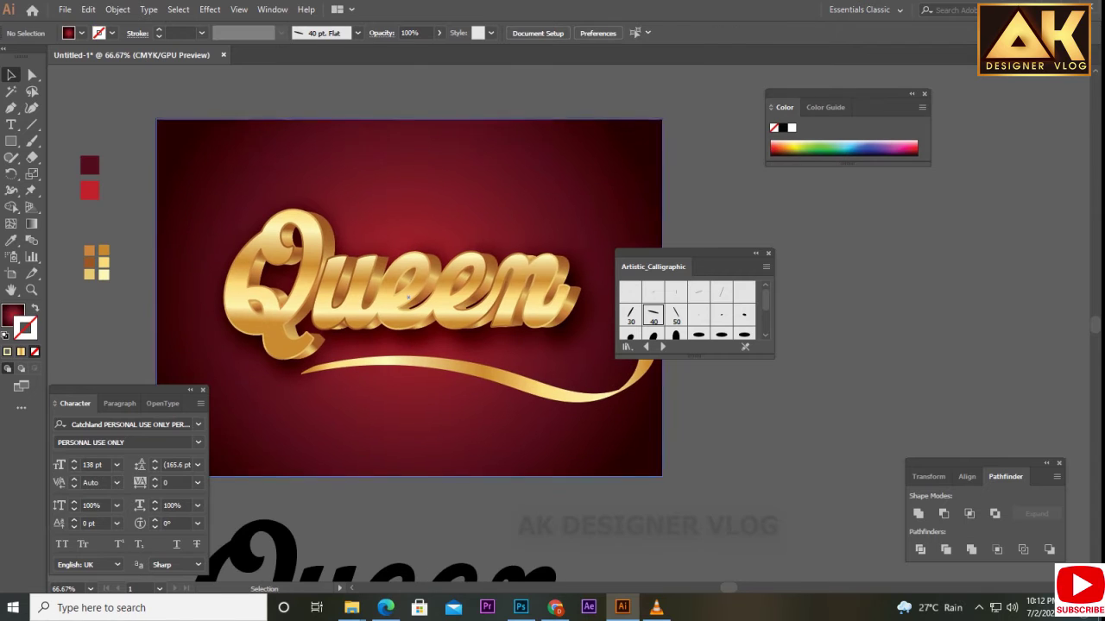
Step: Lower the CMYK values of the background's radial gradient stops to deep, near-black maroon
click(407, 297)
key(g)
click(407, 297)
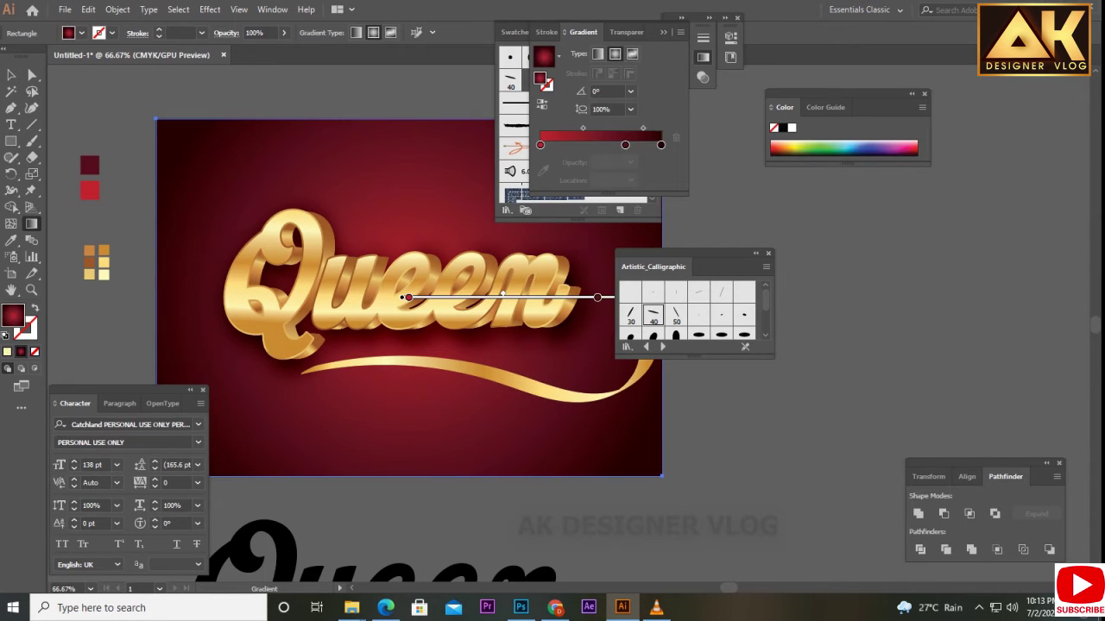
double_click(408, 297)
click(484, 193)
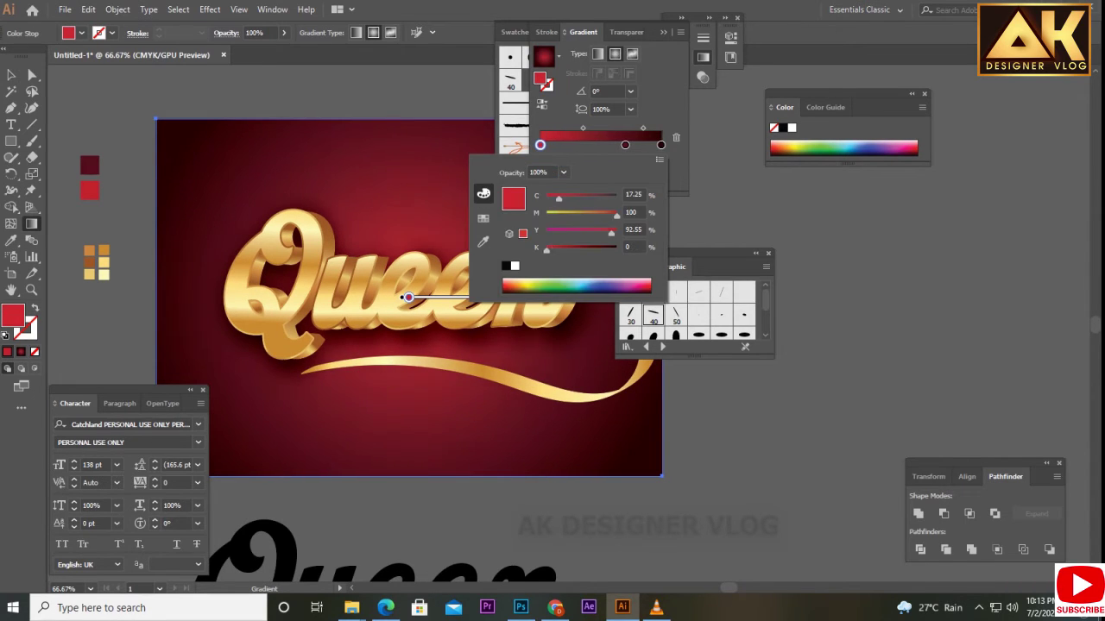
double_click(660, 144)
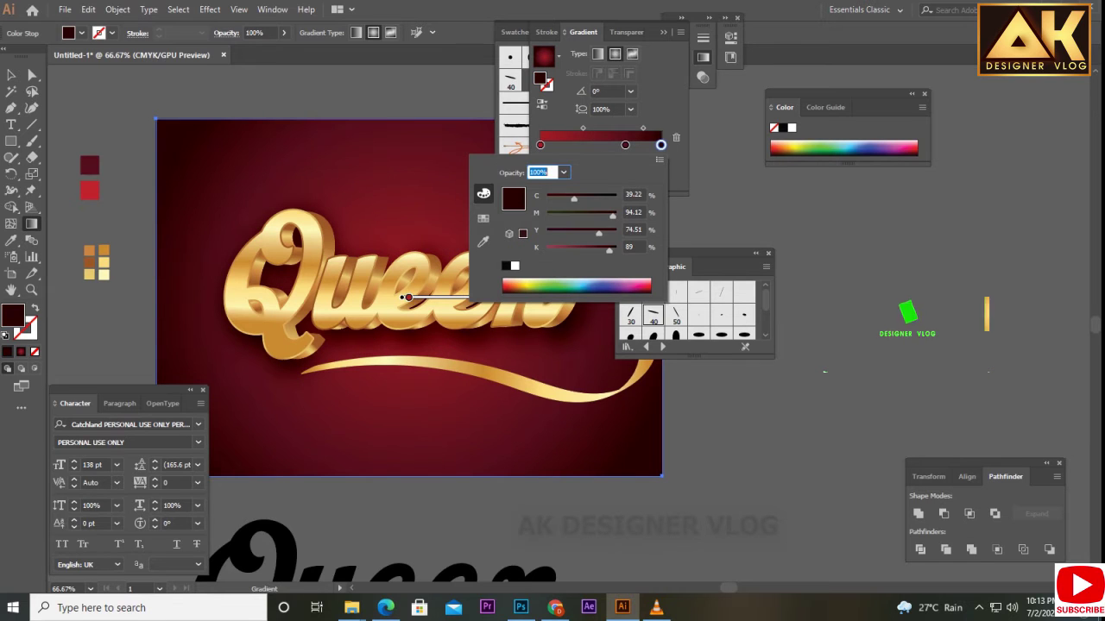
drag(599, 233, 564, 233)
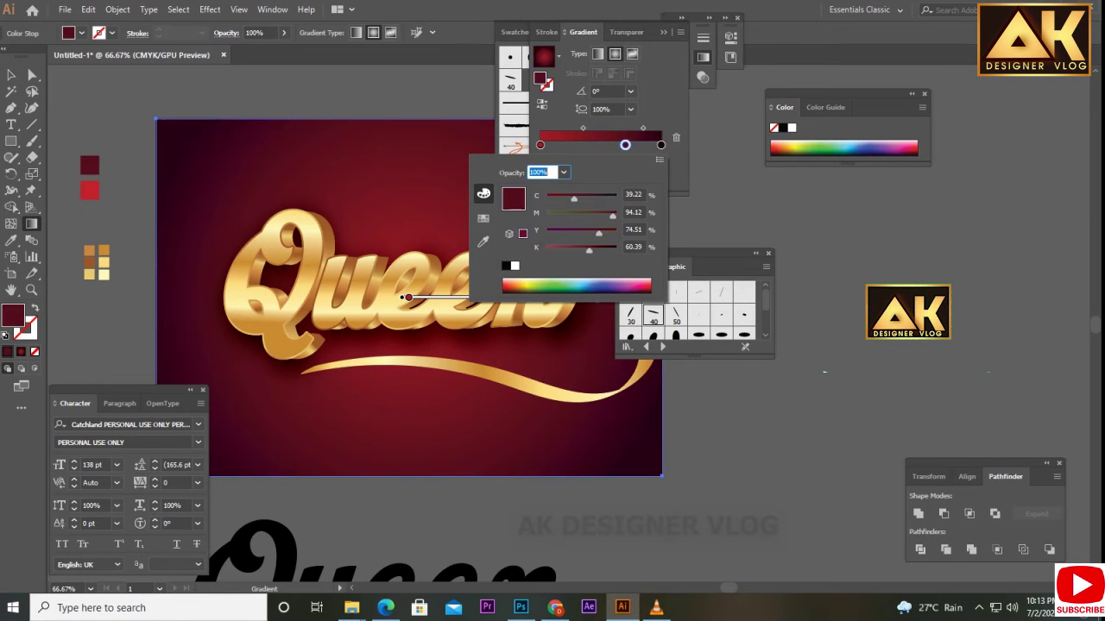
click(625, 144)
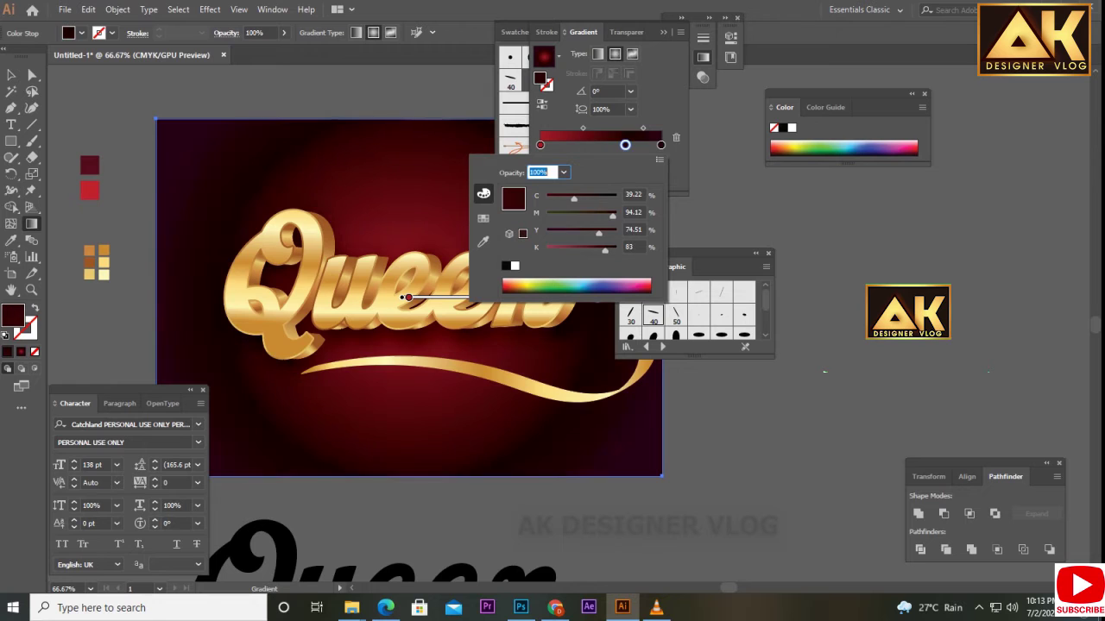
key(Escape)
drag(587, 32, 882, 152)
key(v)
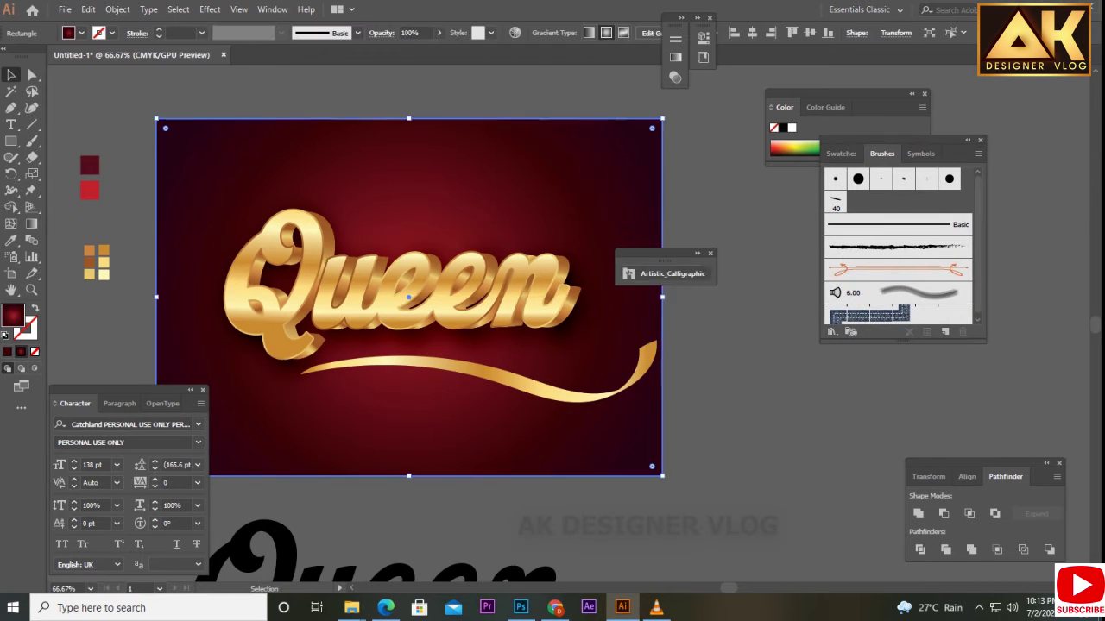
drag(408, 295, 437, 279)
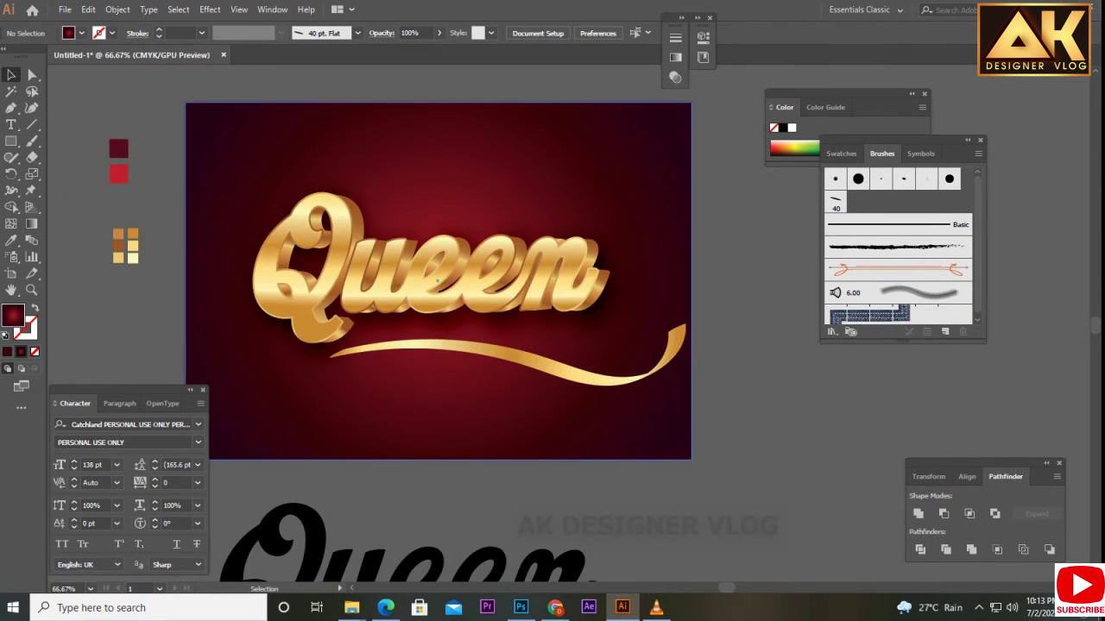
click(509, 354)
click(509, 354)
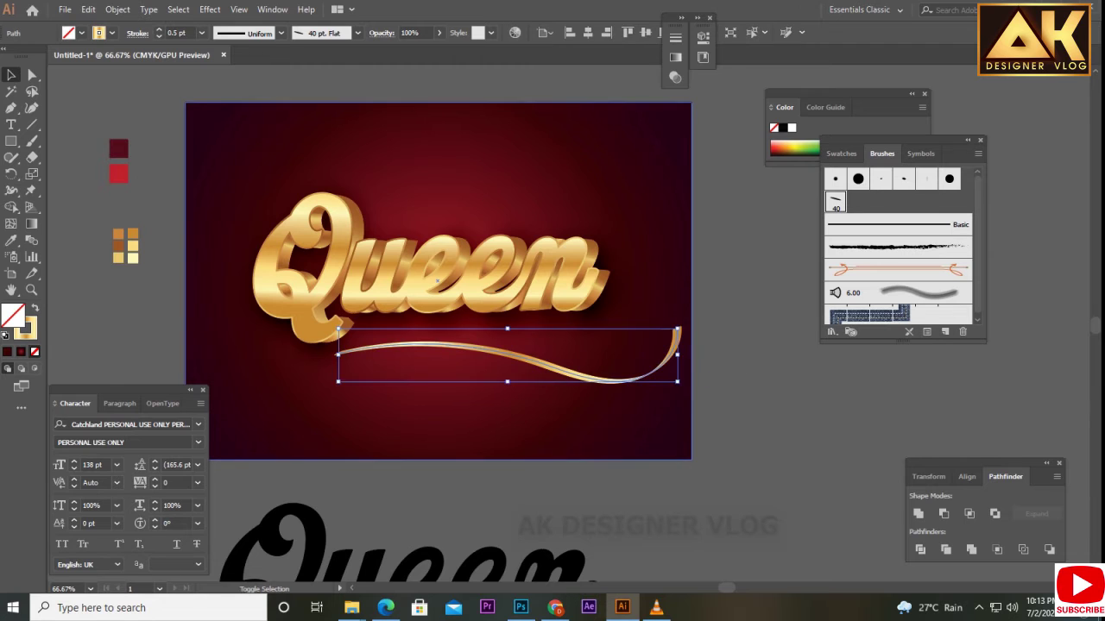
drag(682, 384, 612, 366)
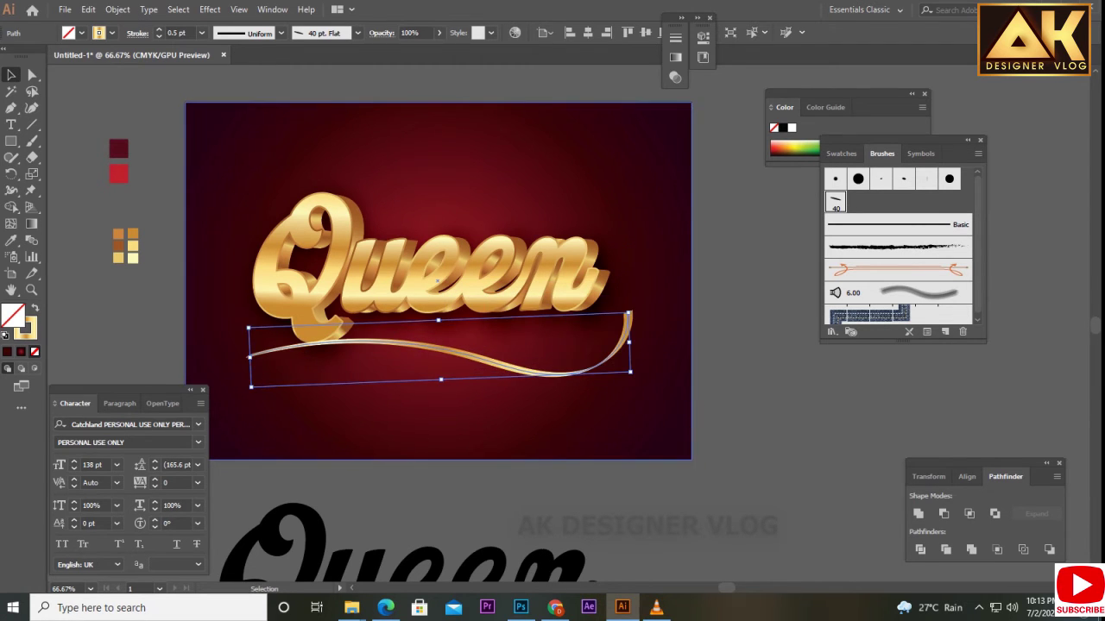
drag(613, 323, 629, 314)
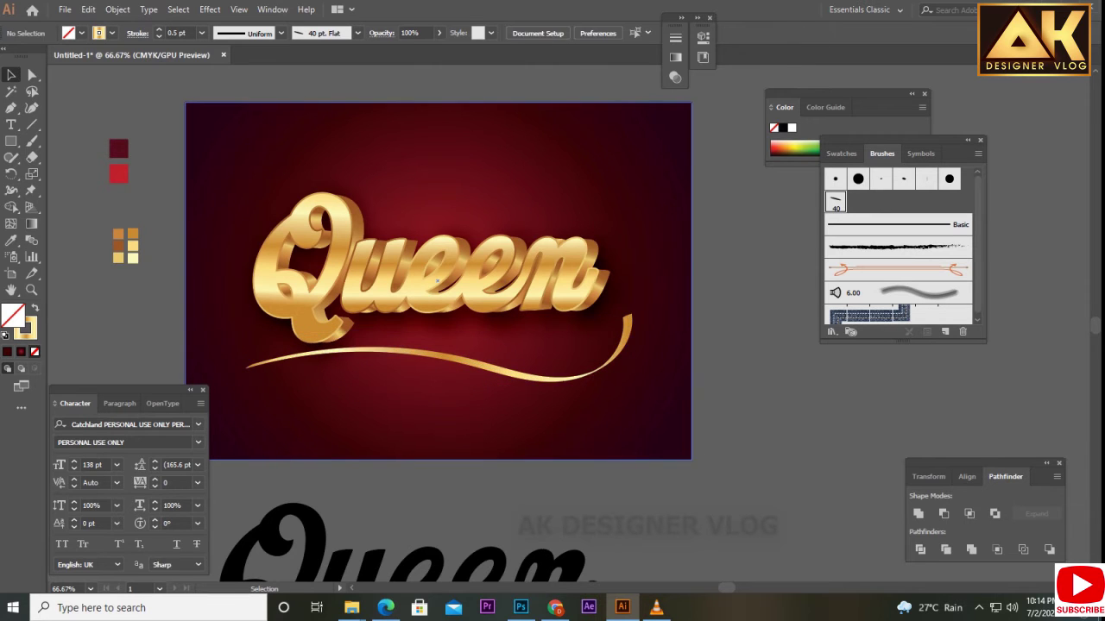
key(shift+Right)
key(shift+Right)
key(shift+Right)
key(ctrl+shift+a)
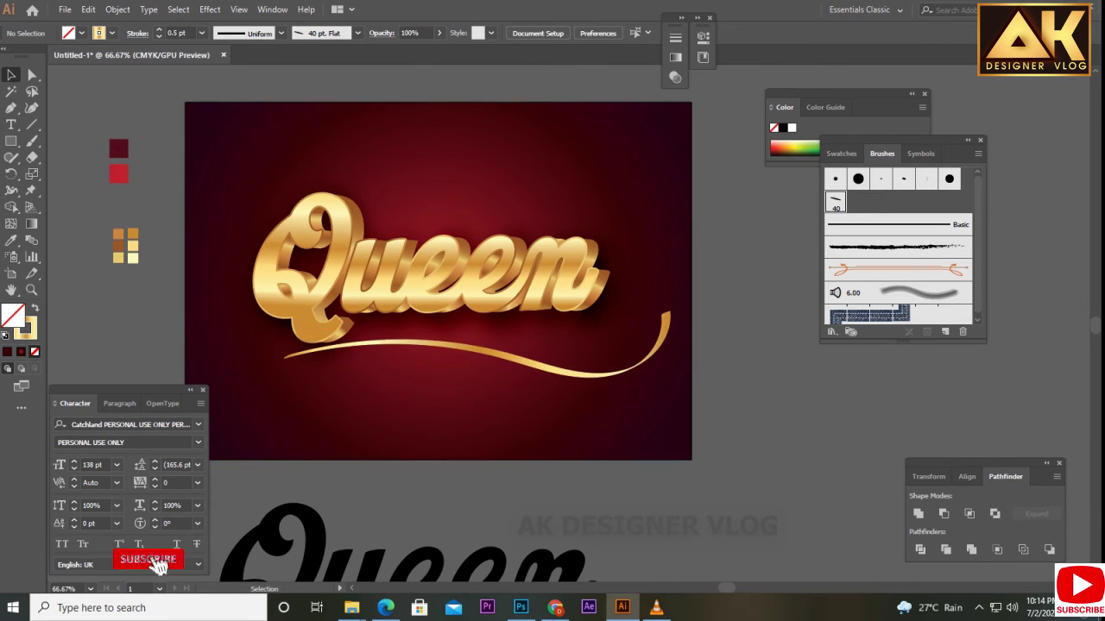
key(ctrl+plus)
key(ctrl+plus)
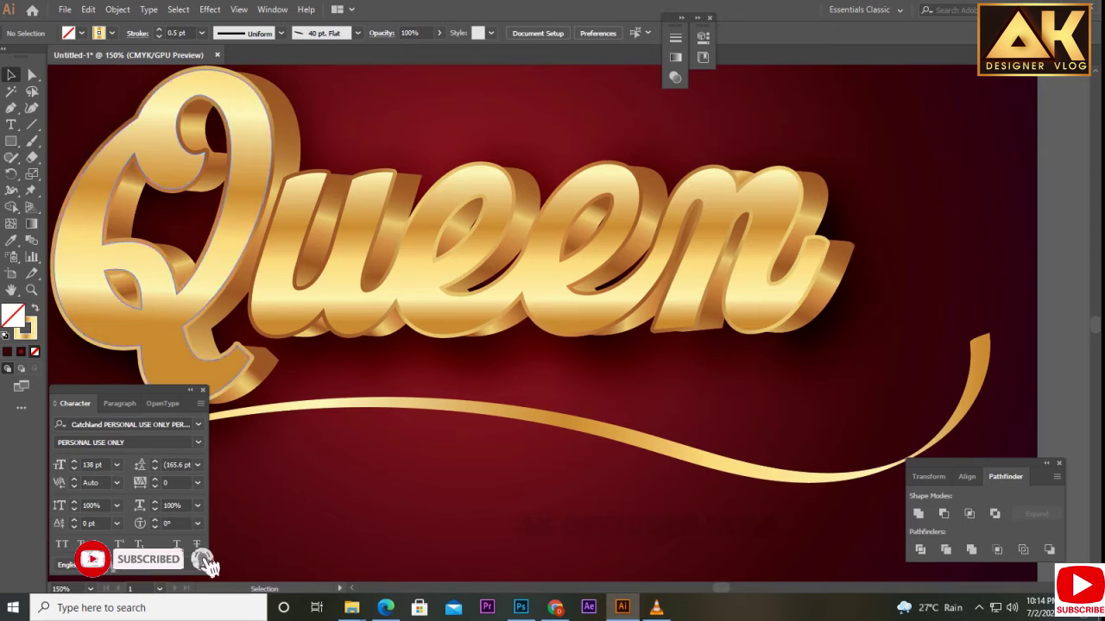
key(ctrl+plus)
key(ctrl+plus)
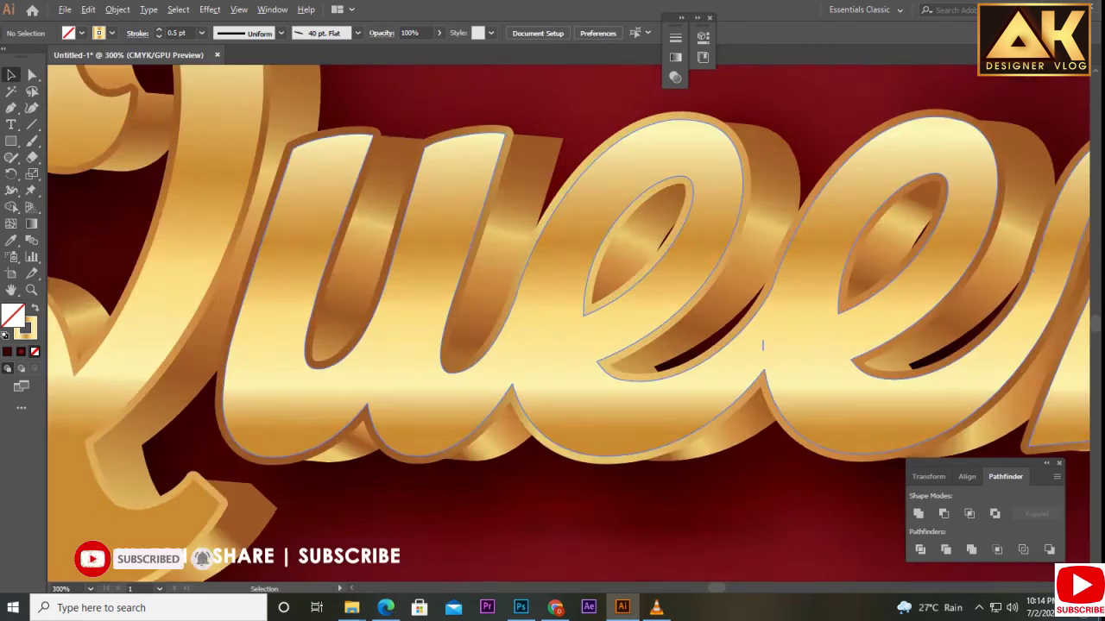
key(ctrl+1)
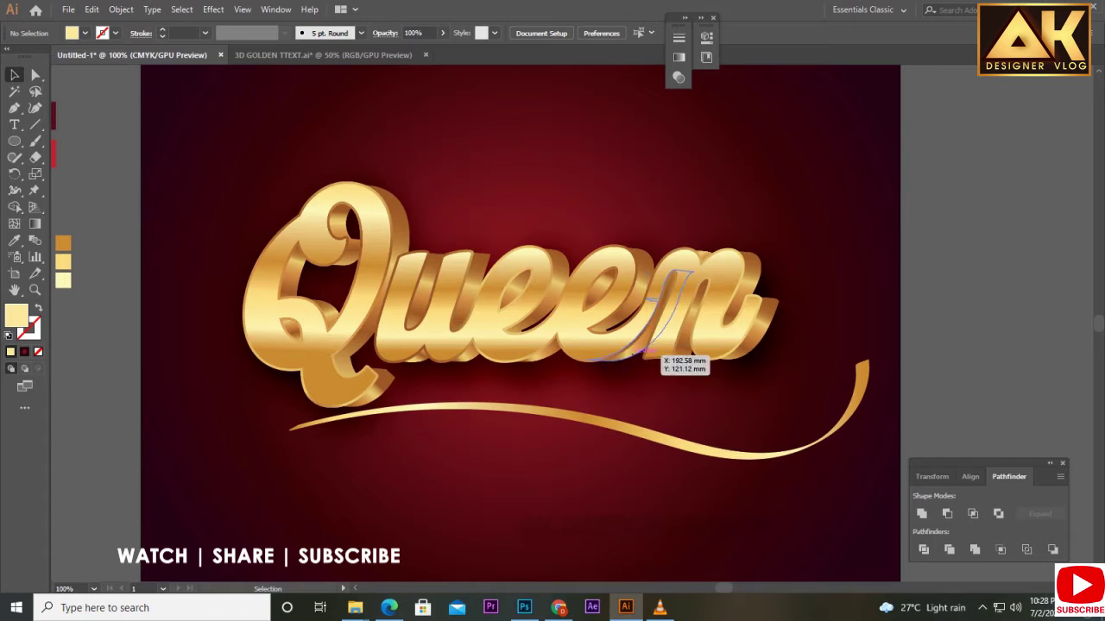
Step: Close the current document without saving and open the 3D_Golden Text-01_2-01 image
key(ctrl+w)
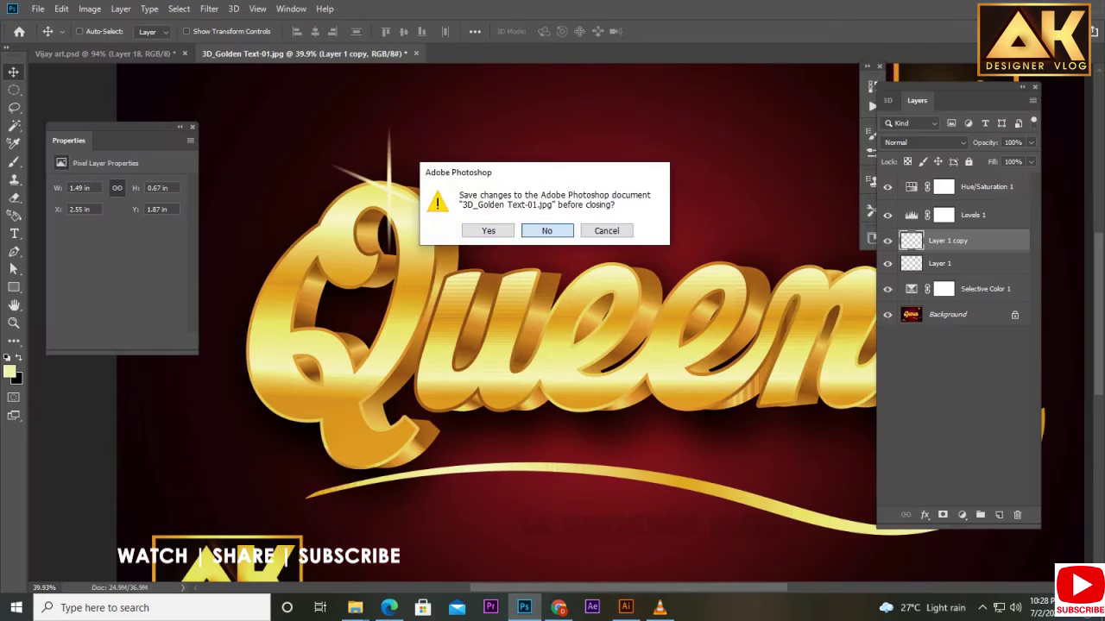
click(543, 230)
key(ctrl+o)
double_click(662, 410)
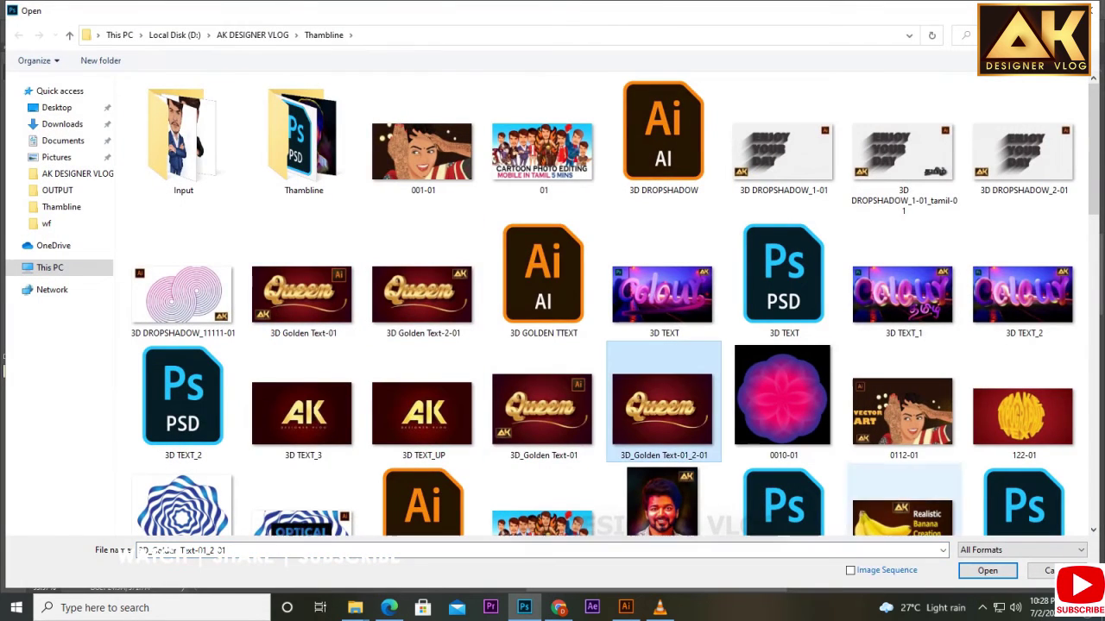
Step: Add a Brightness/Contrast adjustment layer with brightness 3, then a Color Balance layer
click(1001, 522)
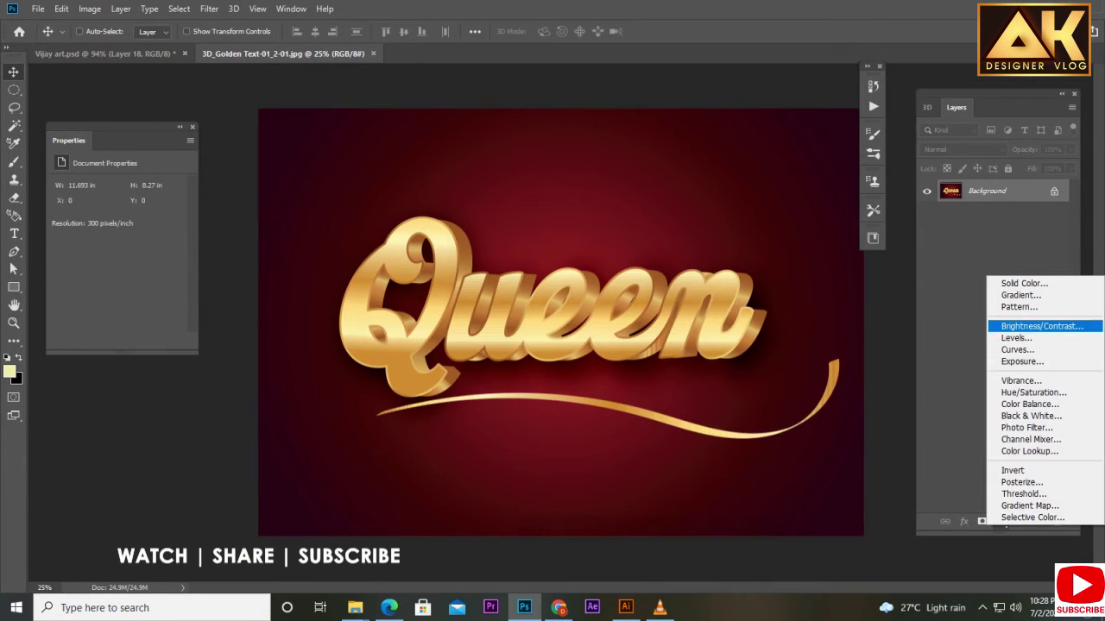
click(1014, 321)
drag(117, 223, 118, 223)
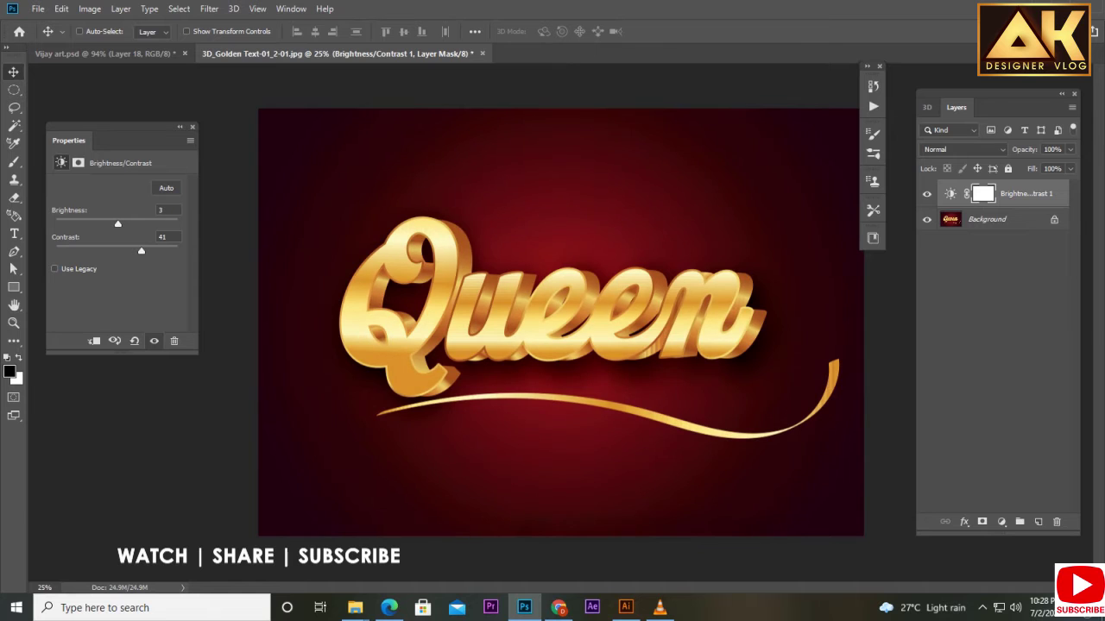
click(1001, 522)
click(1014, 399)
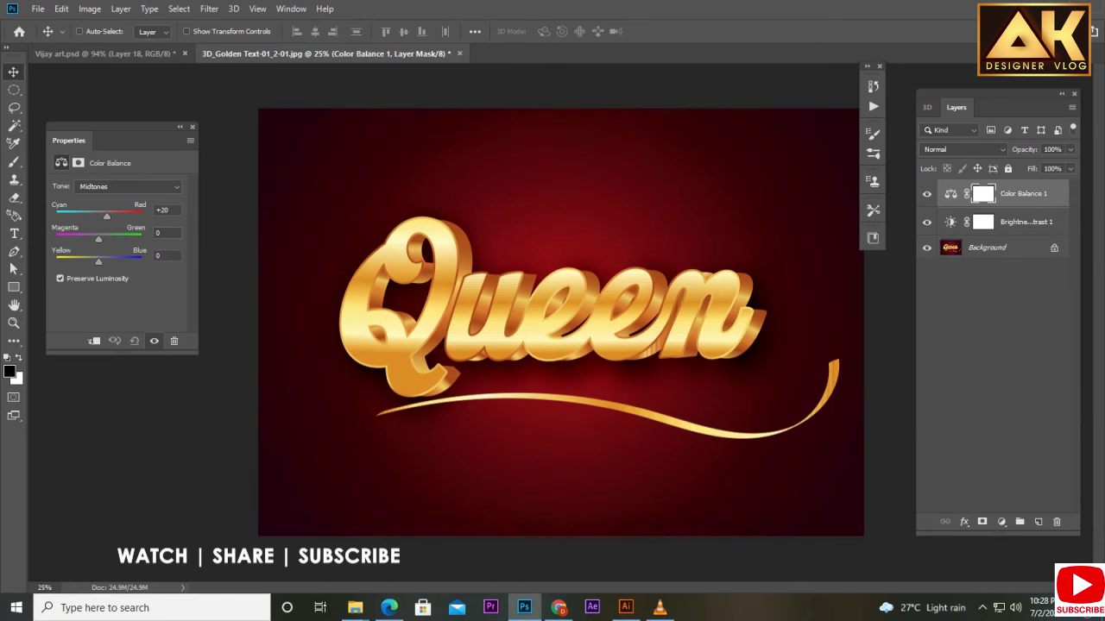
Step: Add a Levels adjustment layer working on the Red channel
click(1001, 522)
click(1017, 406)
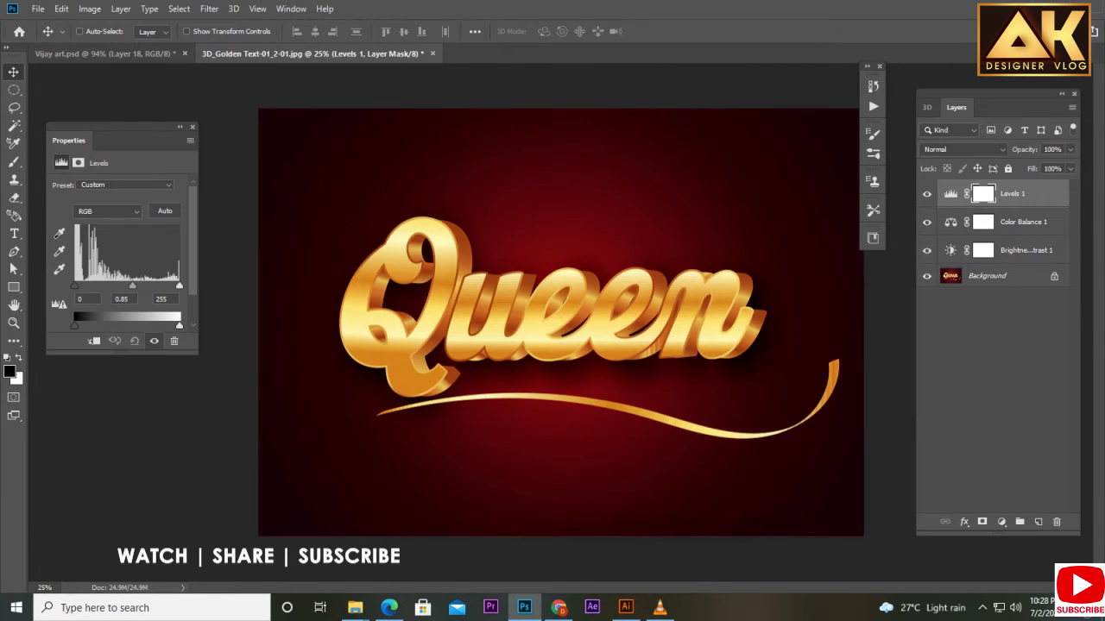
click(108, 211)
click(95, 226)
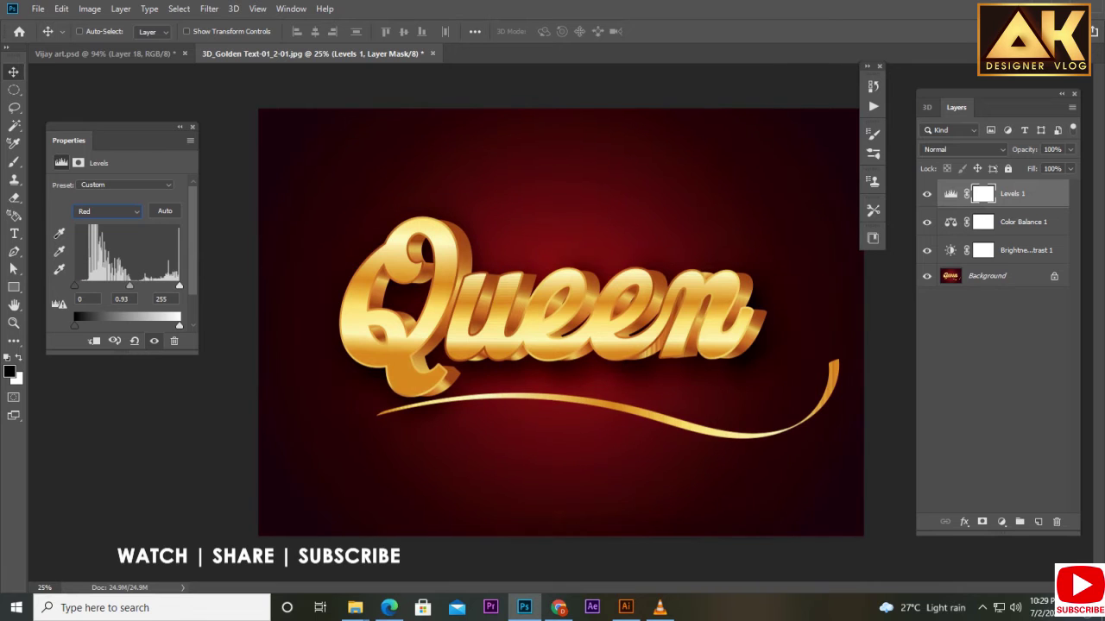
scroll(573, 318, up, 2)
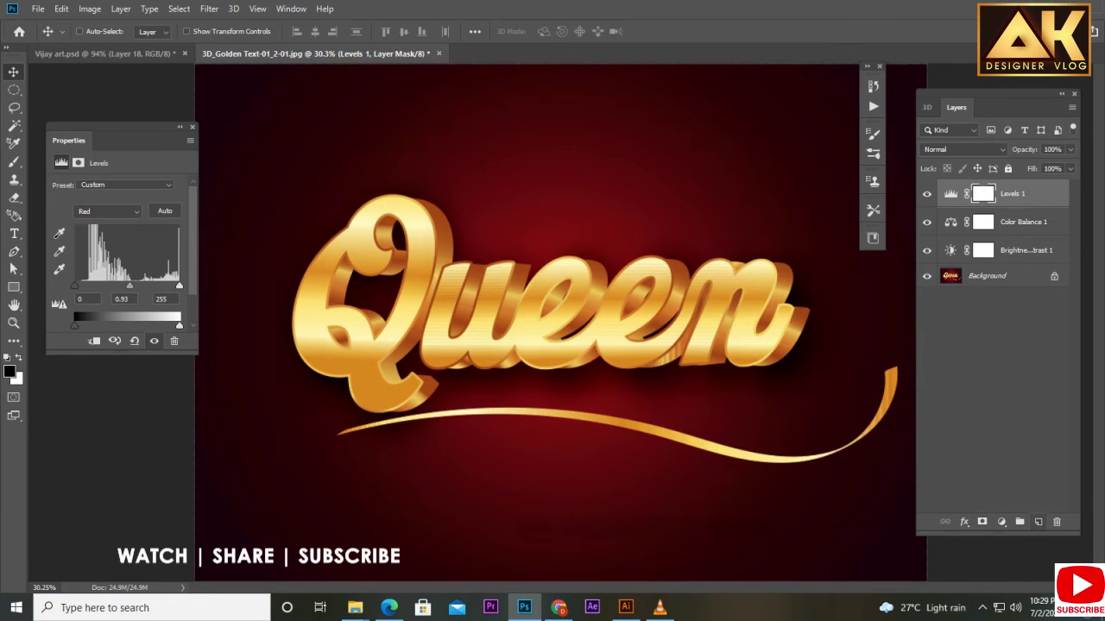
Step: Add a Hue/Saturation adjustment layer with hue shifted to -2
click(1001, 522)
click(1027, 390)
drag(117, 237, 115, 237)
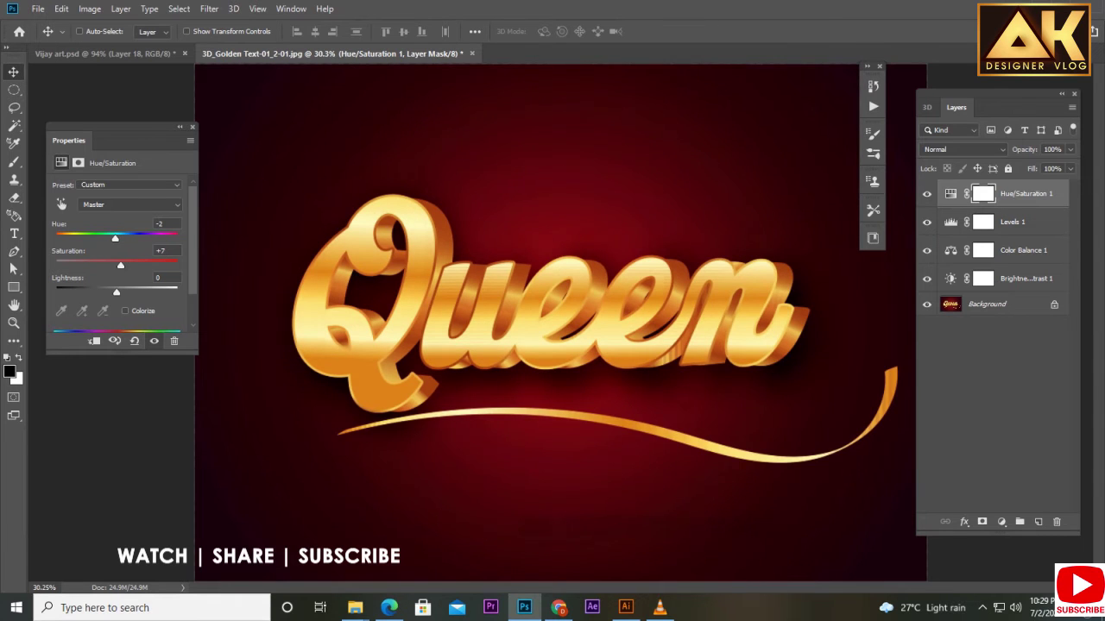
Step: Draw a thin vertical elliptical selection above the Q
key(m)
alt+scroll(385, 187, up, 3)
drag(395, 155, 405, 250)
Step: Fill the thin strip with a sampled light gold on a new layer and apply Motion Blur
key(i)
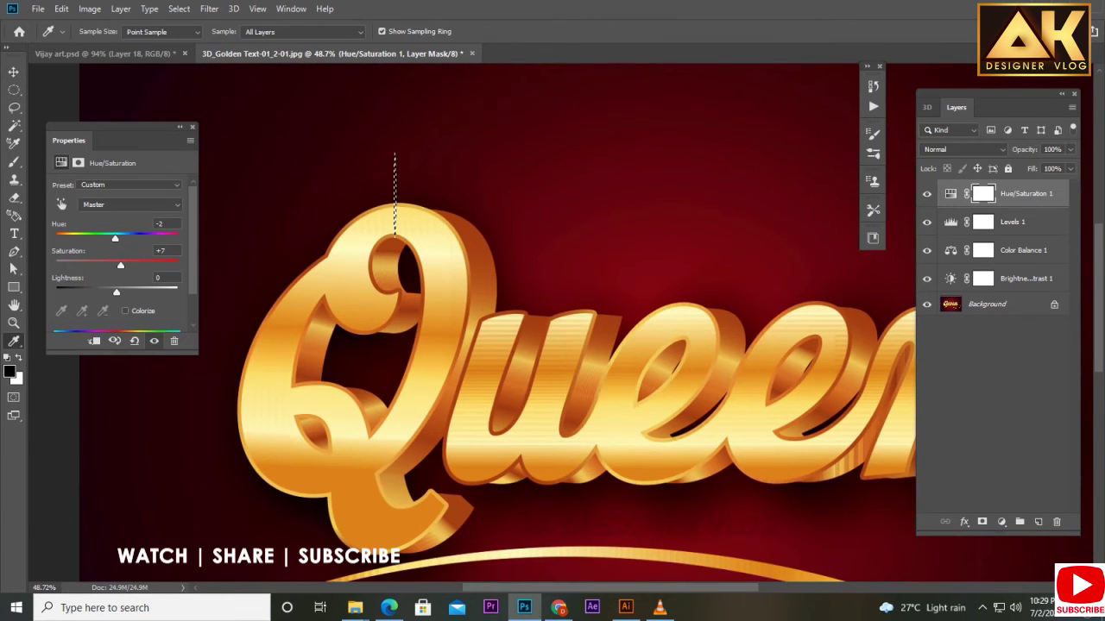
click(1038, 522)
key(alt+BackSpace)
scroll(397, 69, up, 2)
key(v)
click(209, 8)
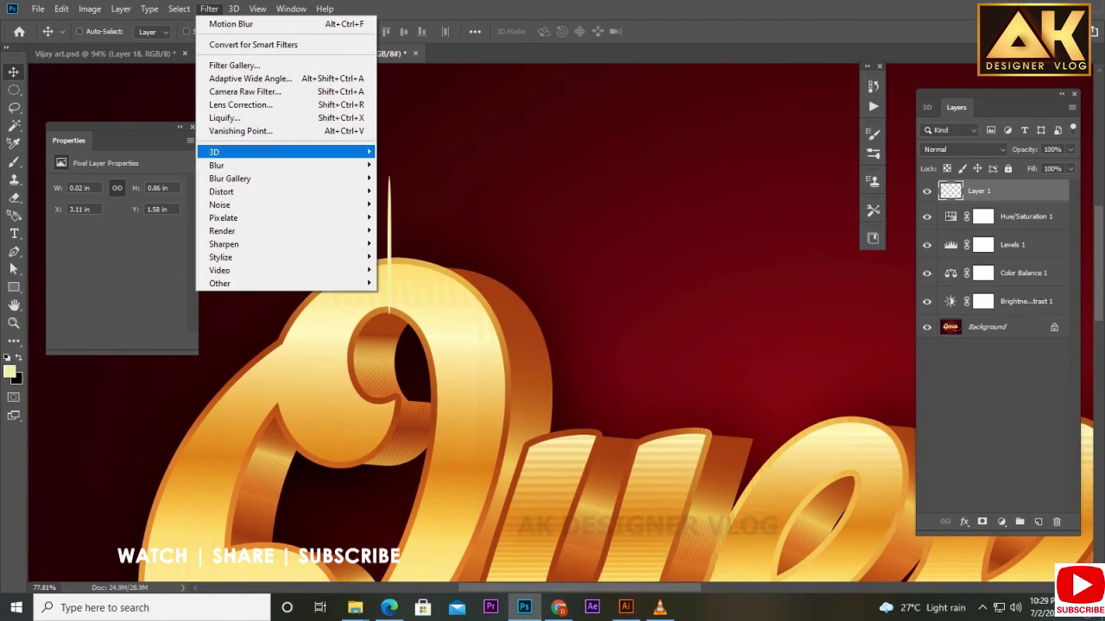
Step: Soften the glow line with Gaussian Blur and move it onto the top of the Q
click(411, 243)
click(802, 131)
click(208, 9)
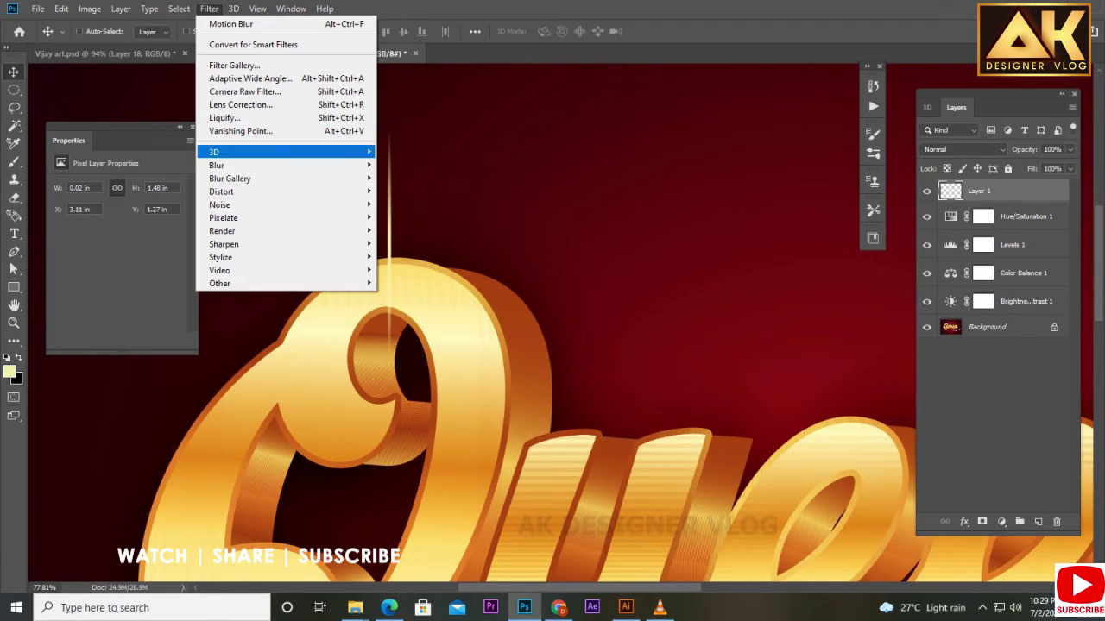
click(413, 216)
key(Return)
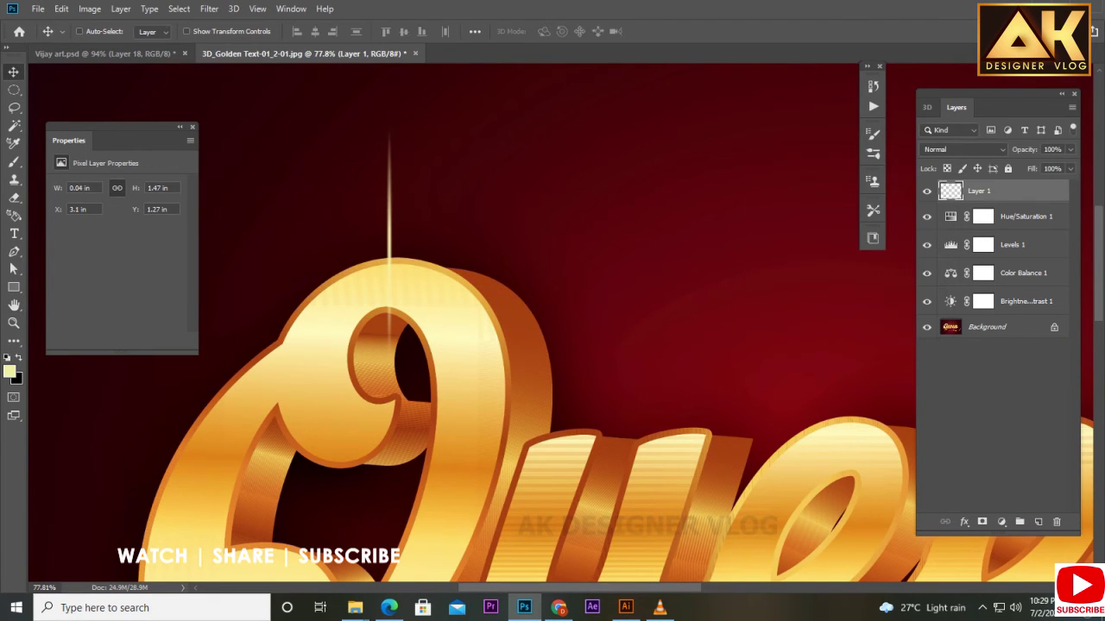
drag(389, 219, 459, 276)
Step: Duplicate the glow line and rotate the copy to cross the original
key(ctrl+j)
key(ctrl+t)
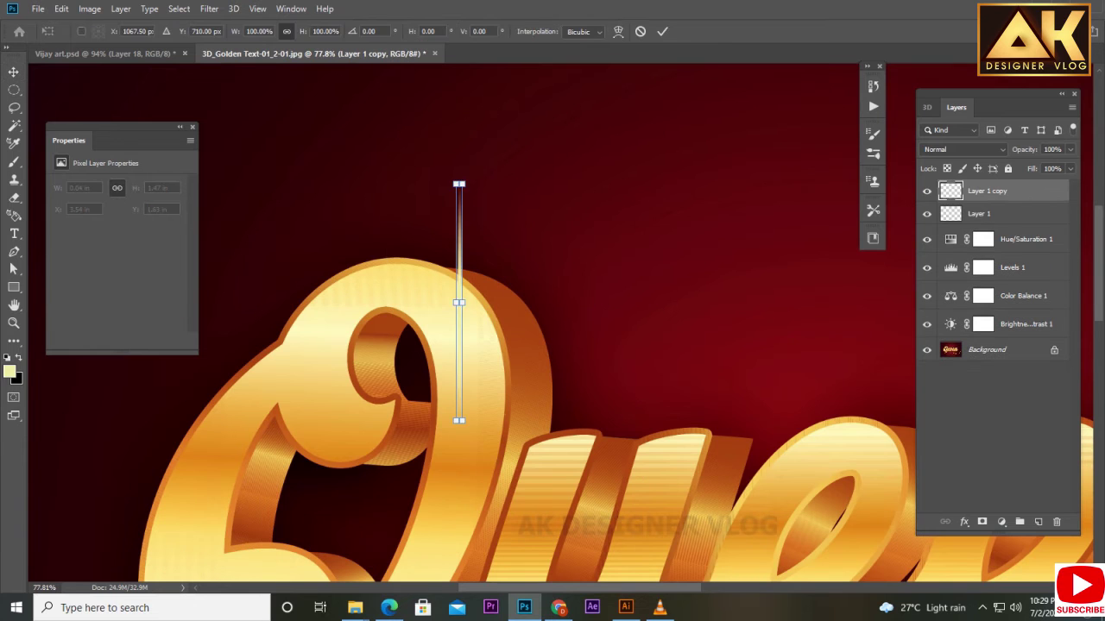
drag(460, 172, 355, 232)
key(Return)
key(ctrl+0)
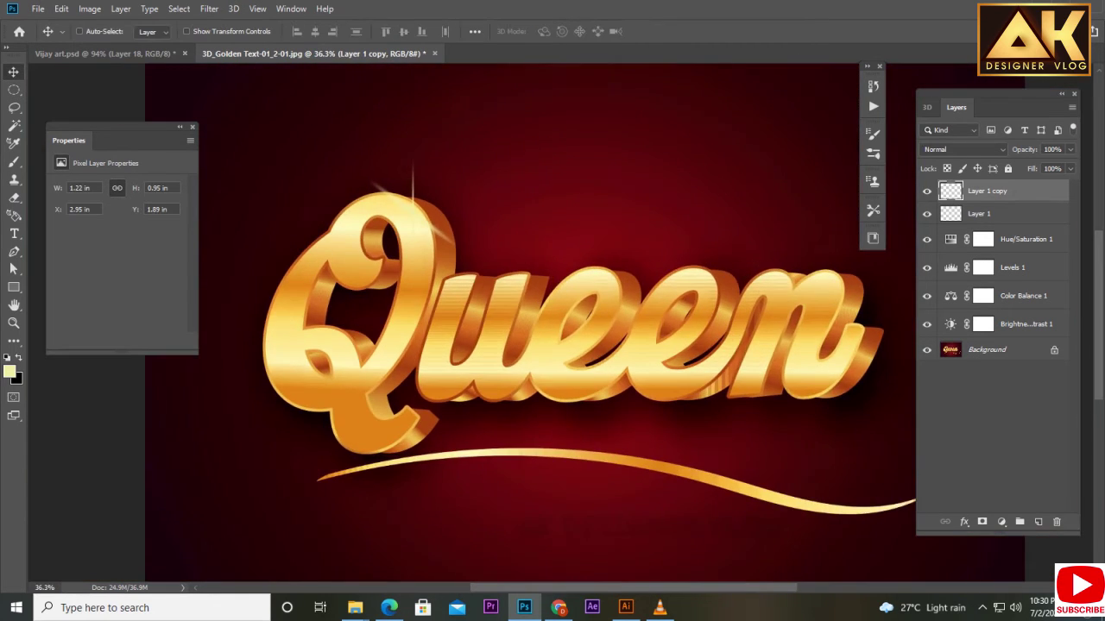
Step: Add a smaller rotated ray, merge the lines into one sparkle and Gaussian-blur it at radius 1.2
key(ctrl+j)
key(ctrl+t)
drag(473, 172, 405, 259)
scroll(397, 207, up, 2)
key(Return)
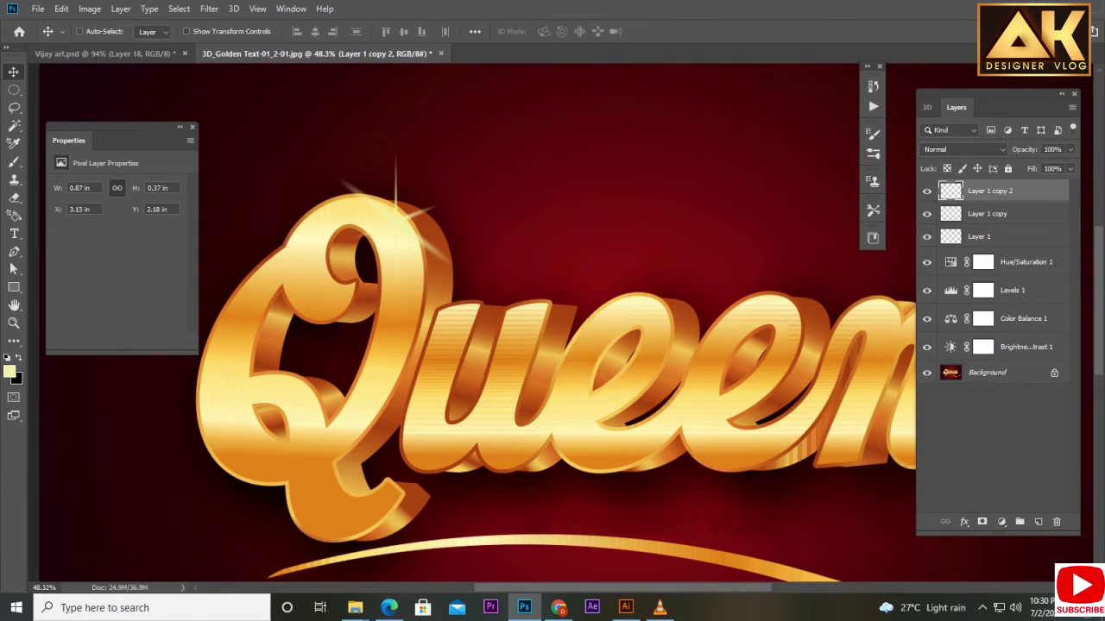
scroll(379, 246, up, 2)
key(shift+alt+bracketleft)
key(shift+alt+bracketleft)
key(ctrl+e)
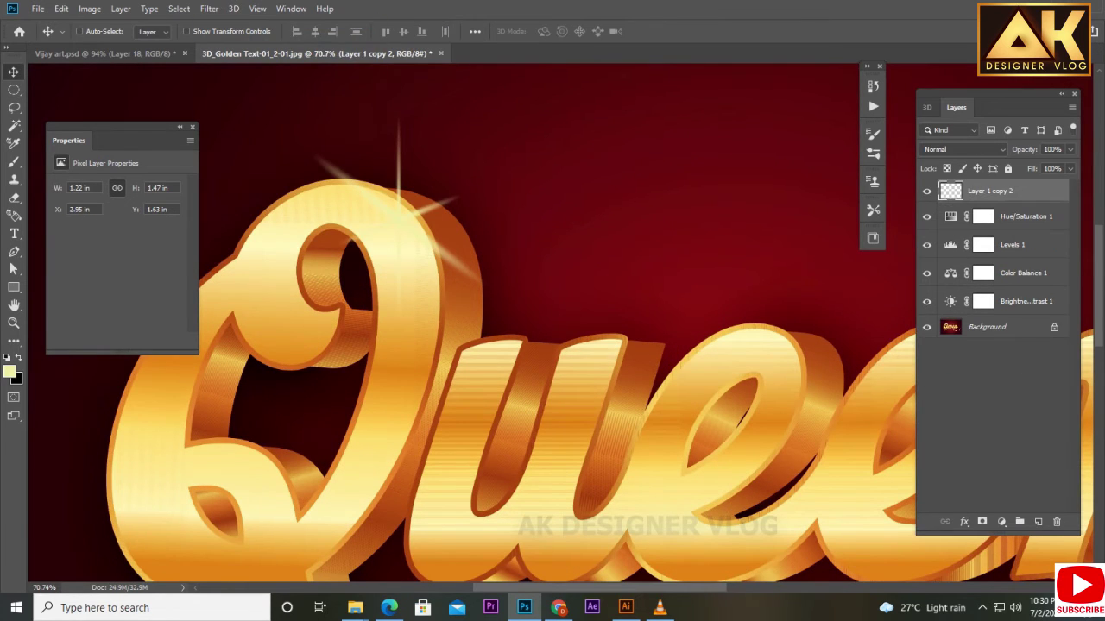
click(208, 9)
click(406, 221)
key(Return)
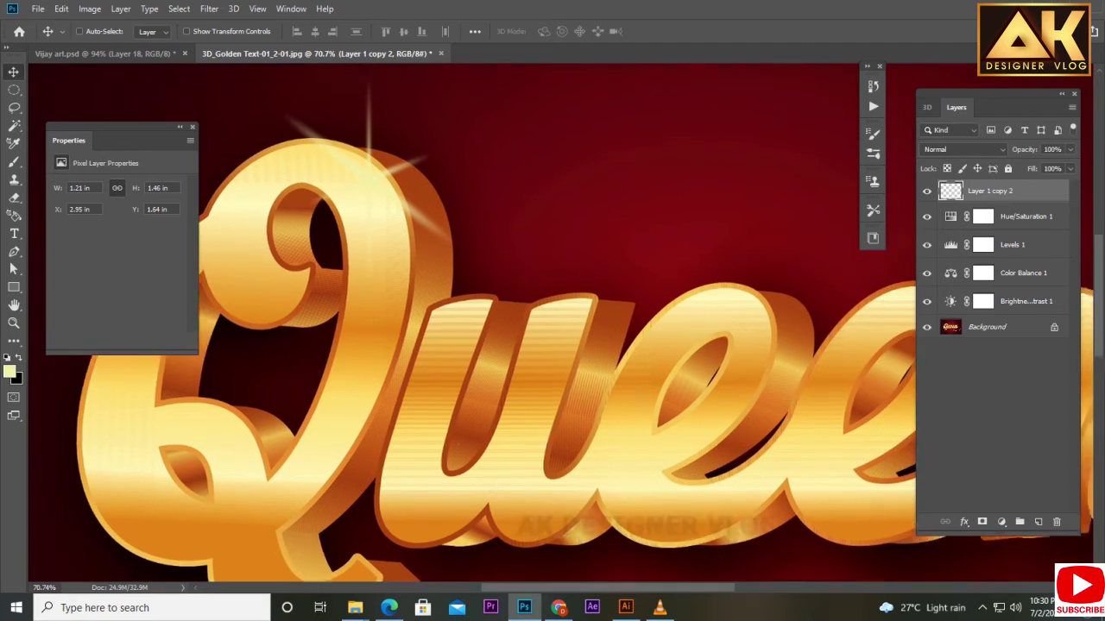
Step: Place a smaller copy of the sparkle on the first e
key(ctrl+j)
key(ctrl+t)
drag(625, 278, 522, 297)
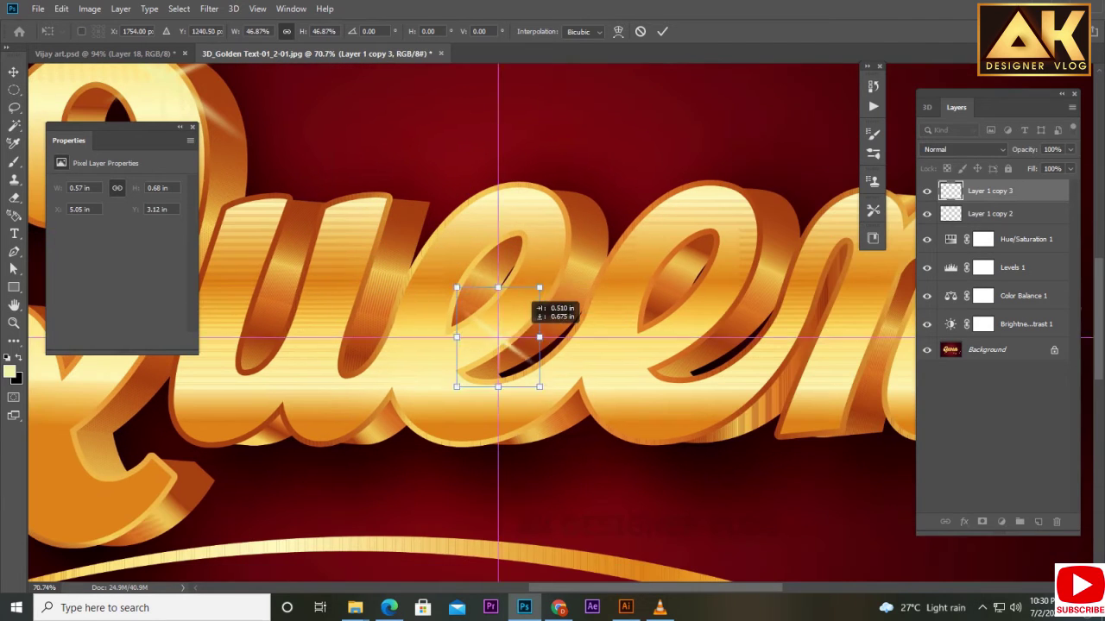
key(Return)
scroll(552, 328, up, 2)
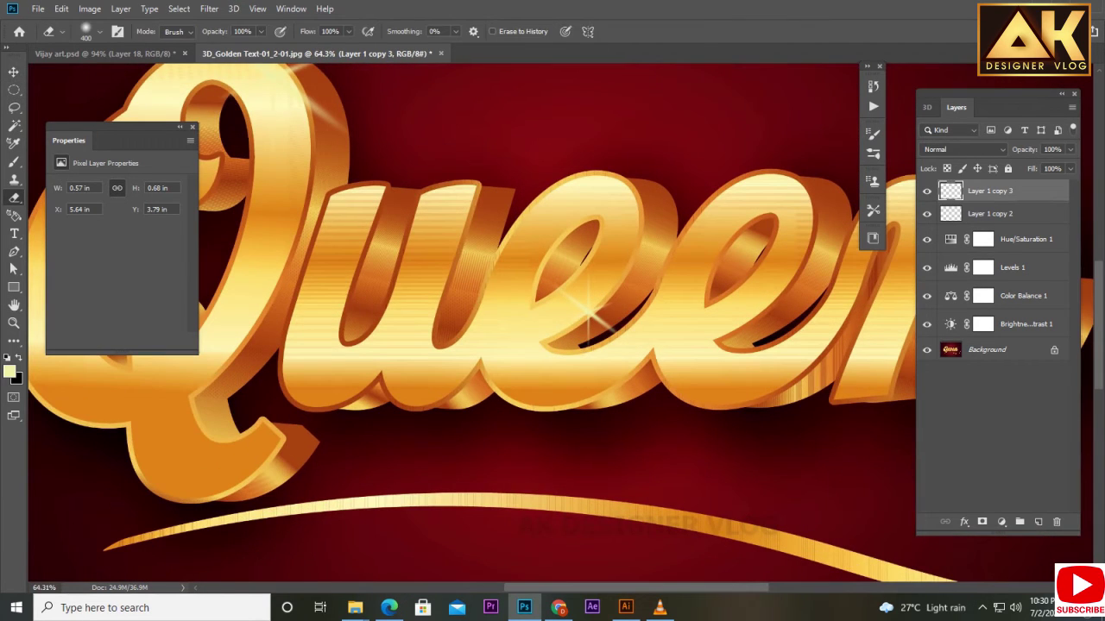
Step: Copy sparkles next to the n and onto its lower right
key(v)
key(ctrl+j)
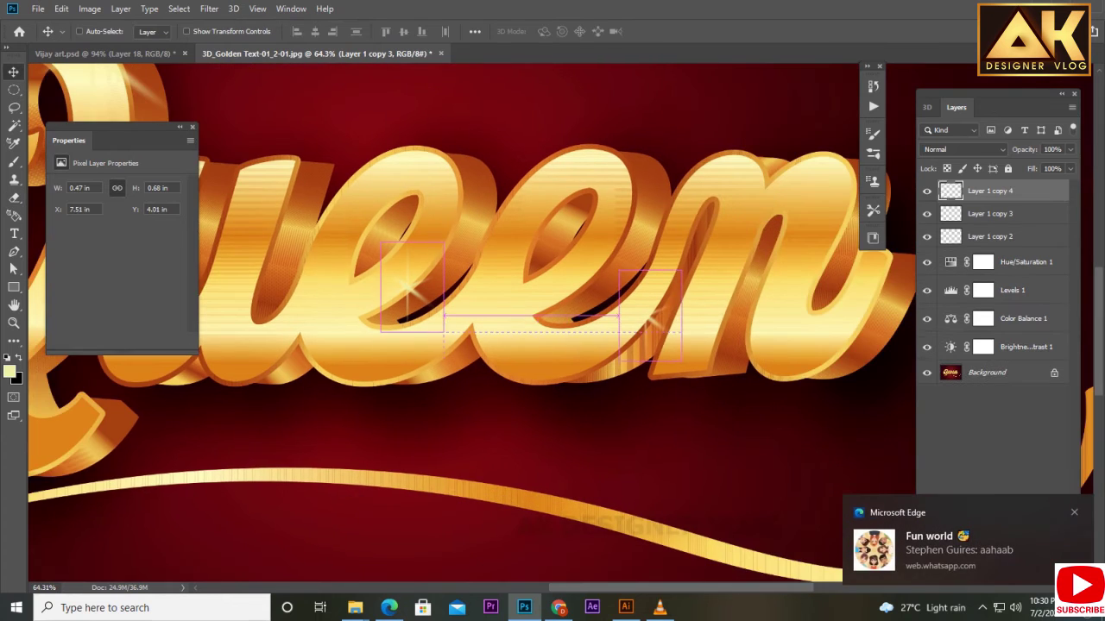
drag(483, 276, 789, 350)
key(ctrl+0)
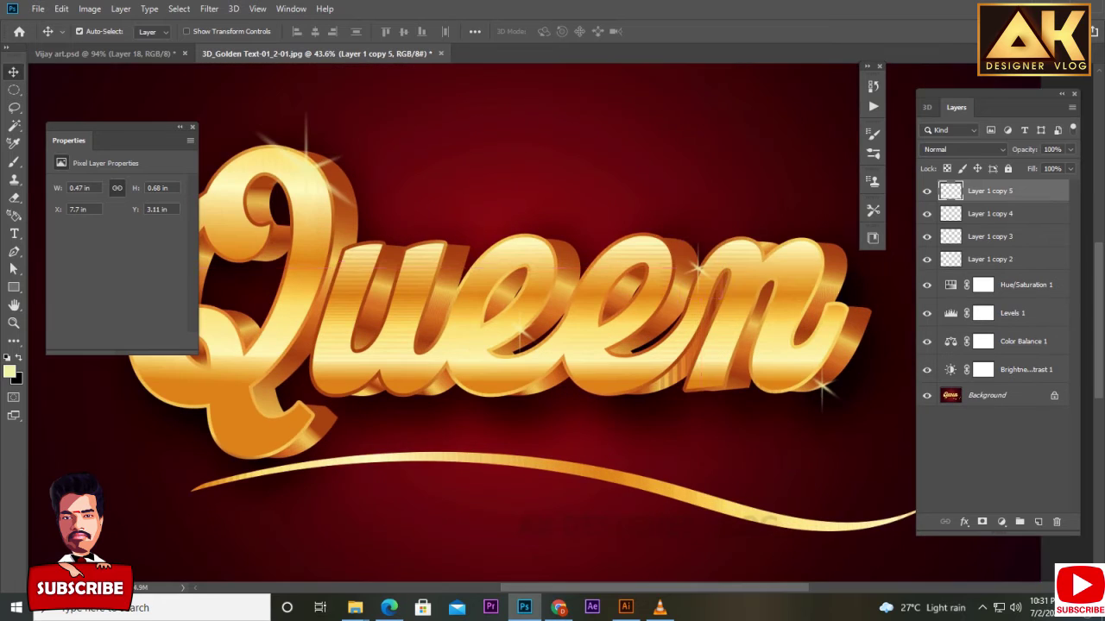
mouse_move(729, 279)
mouse_down()
mouse_move(702, 248)
mouse_move(717, 259)
mouse_up()
scroll(703, 248, up, 4)
scroll(716, 259, down, 3)
Step: Render a Movie Prime lens flare on a new black-filled layer
click(1038, 521)
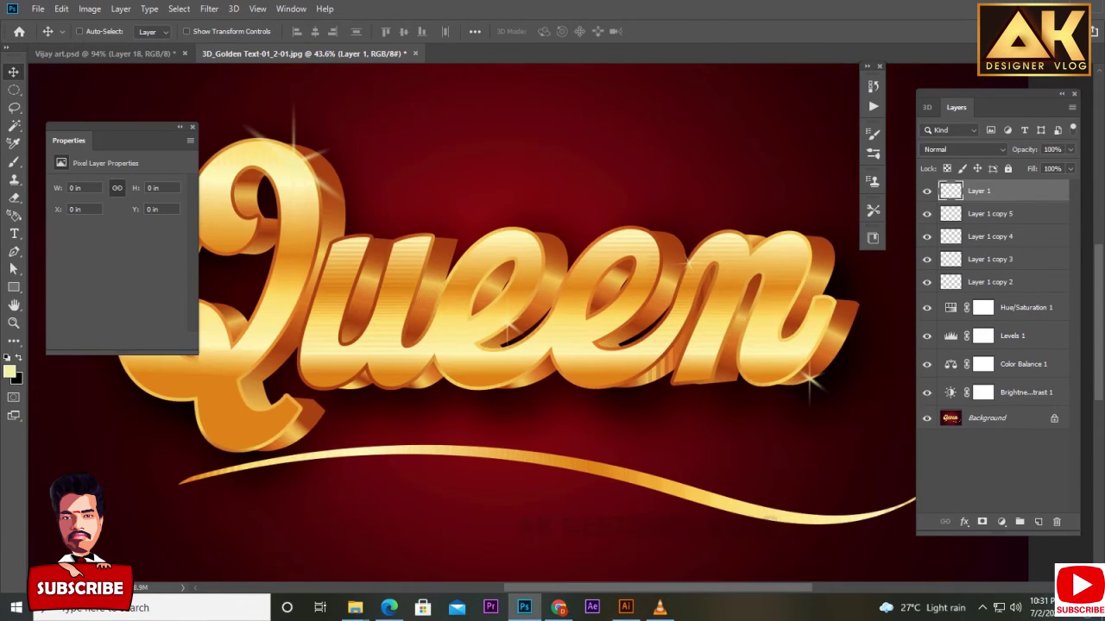
key(alt+BackSpace)
click(209, 9)
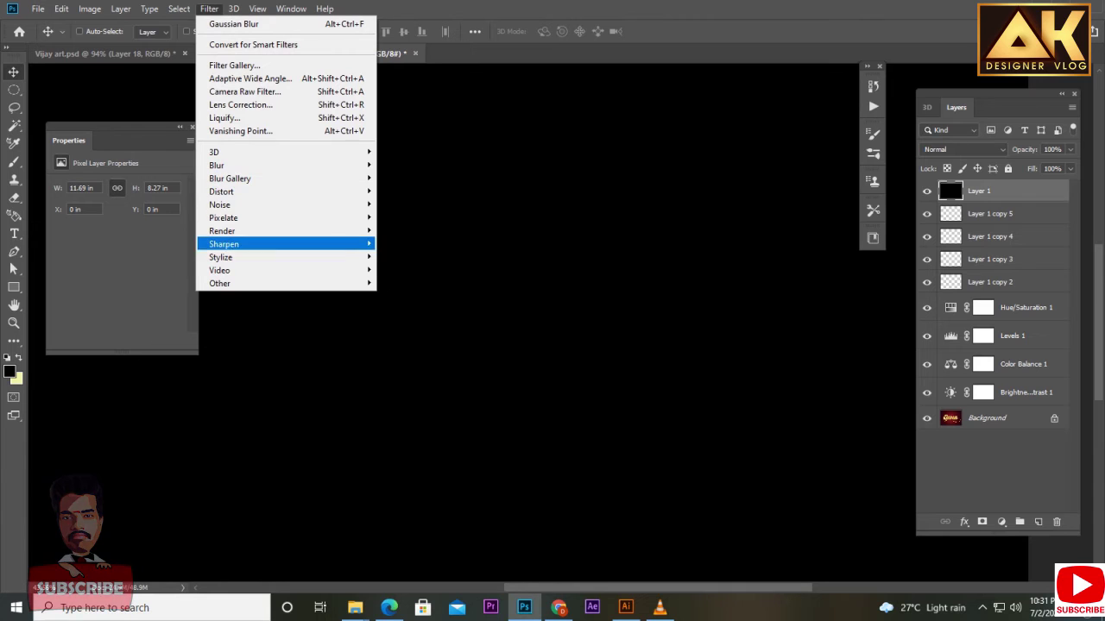
click(407, 316)
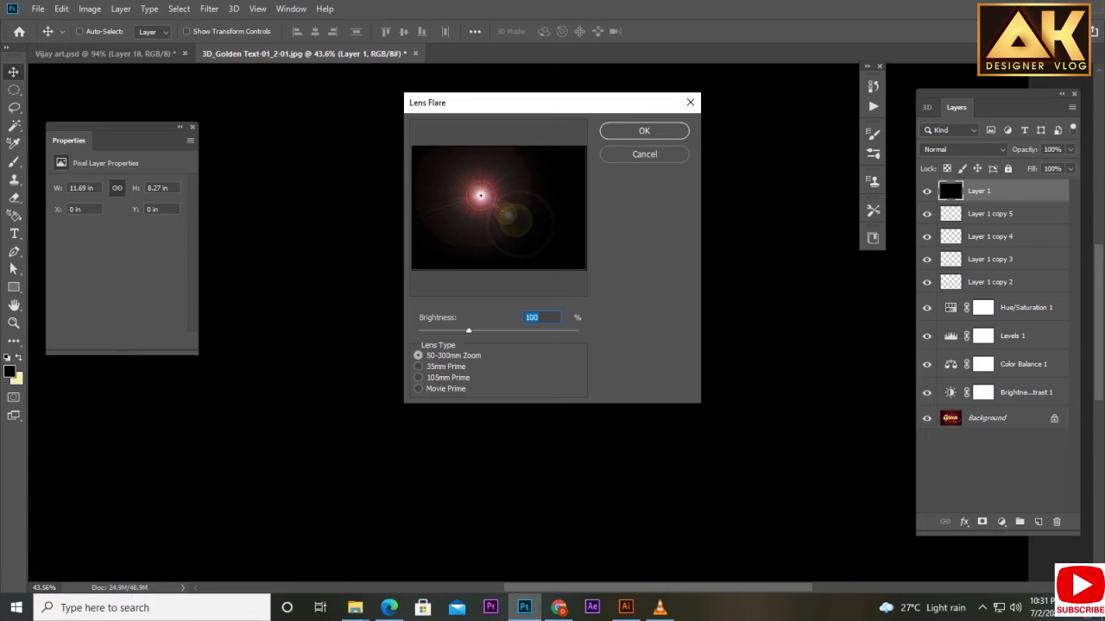
click(418, 377)
click(644, 130)
click(962, 149)
Step: Set the flare layer's blend mode to Linear Dodge (Add)
click(941, 168)
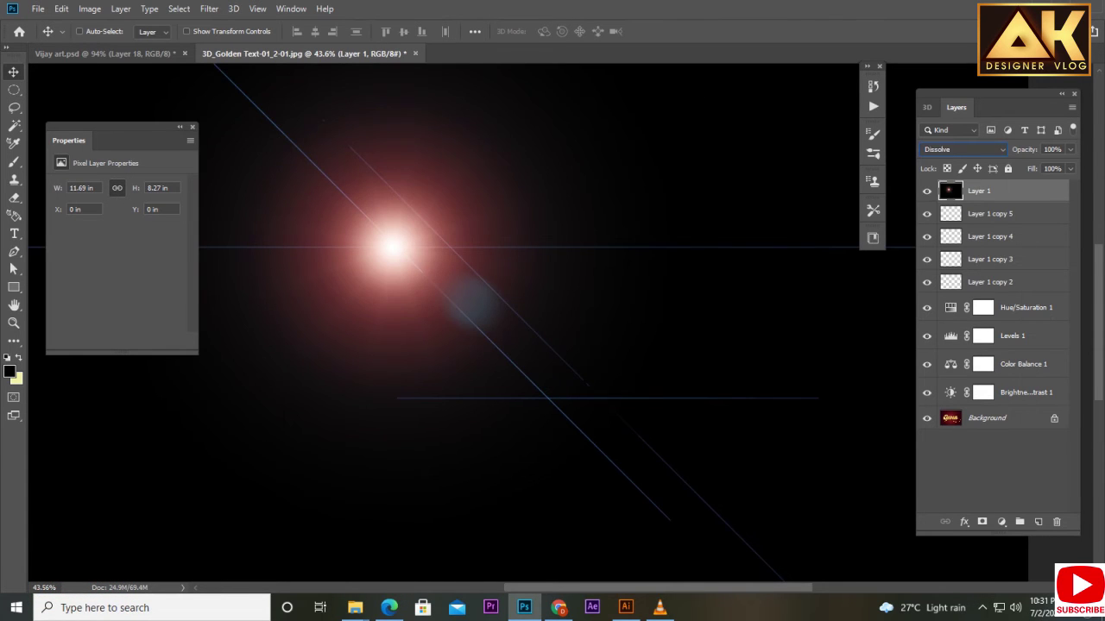
key(Down)
key(Down)
key(Down)
key(ctrl+0)
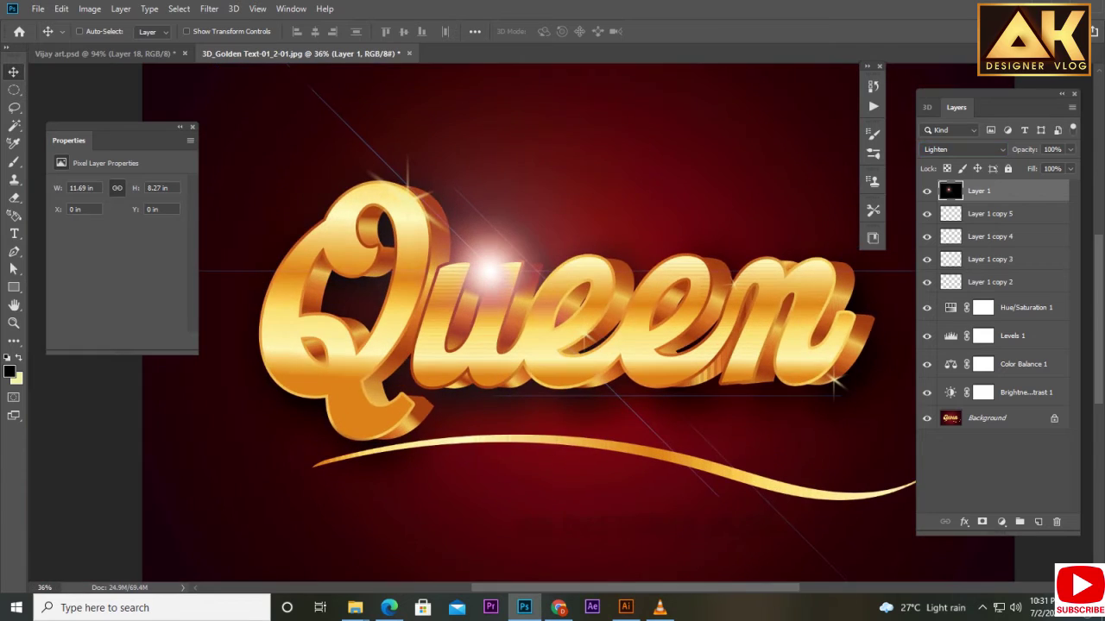
key(Down)
key(Down)
key(Down)
key(Down)
key(Down)
key(Down)
key(Down)
key(Down)
key(Down)
key(Down)
key(Down)
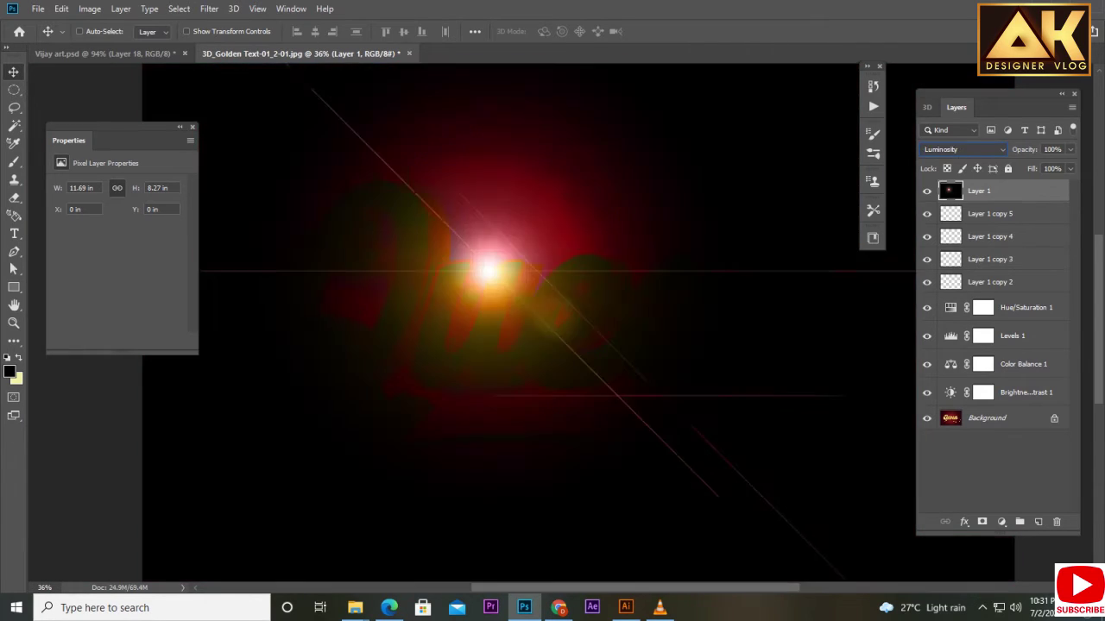
key(Up)
key(Up)
key(Up)
key(Up)
key(Up)
key(Up)
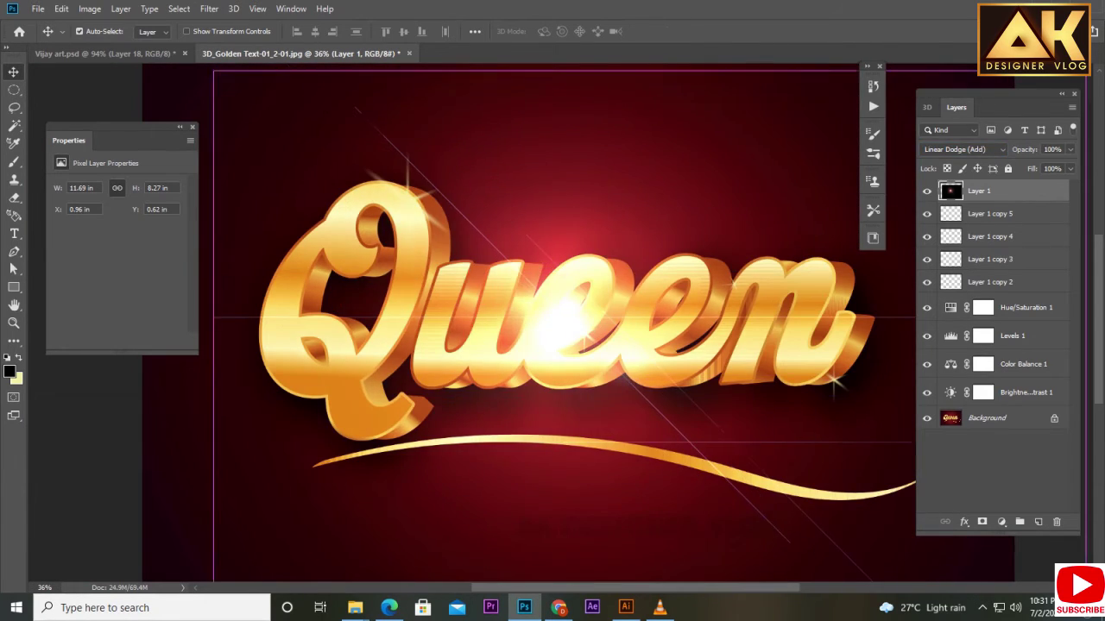
Step: Scale the flare down and move it toward the lower left of the Q
key(ctrl+t)
drag(905, 565, 740, 456)
drag(608, 357, 404, 379)
Step: Duplicate the flare, shrink the copy to about 29% and place it on top of the Q
scroll(388, 379, up, 2)
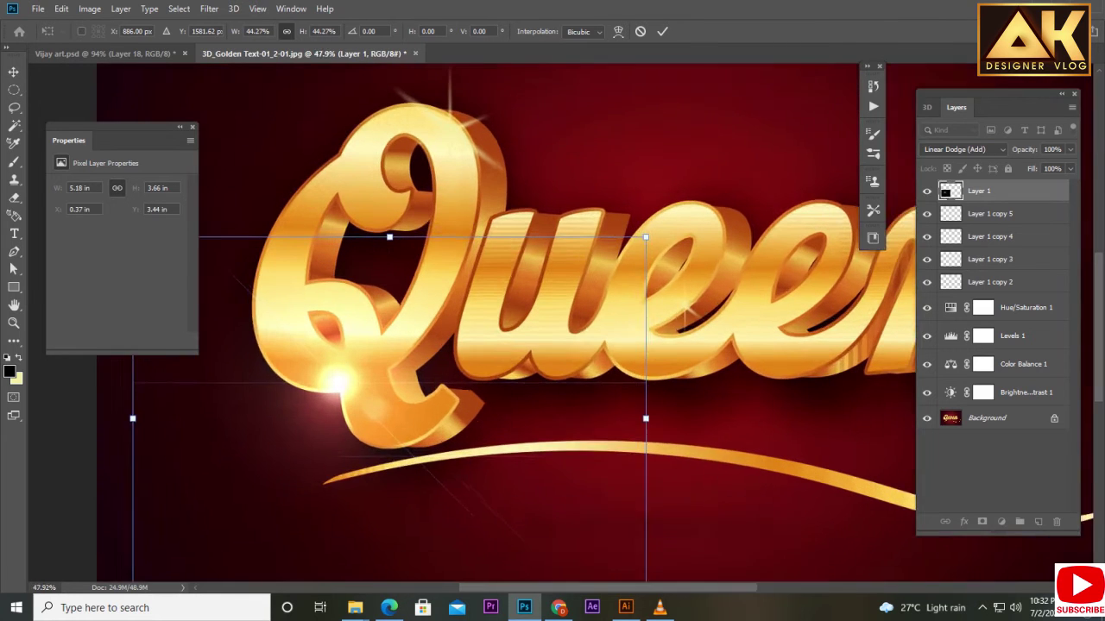
scroll(374, 351, down, 2)
key(Return)
key(ctrl+j)
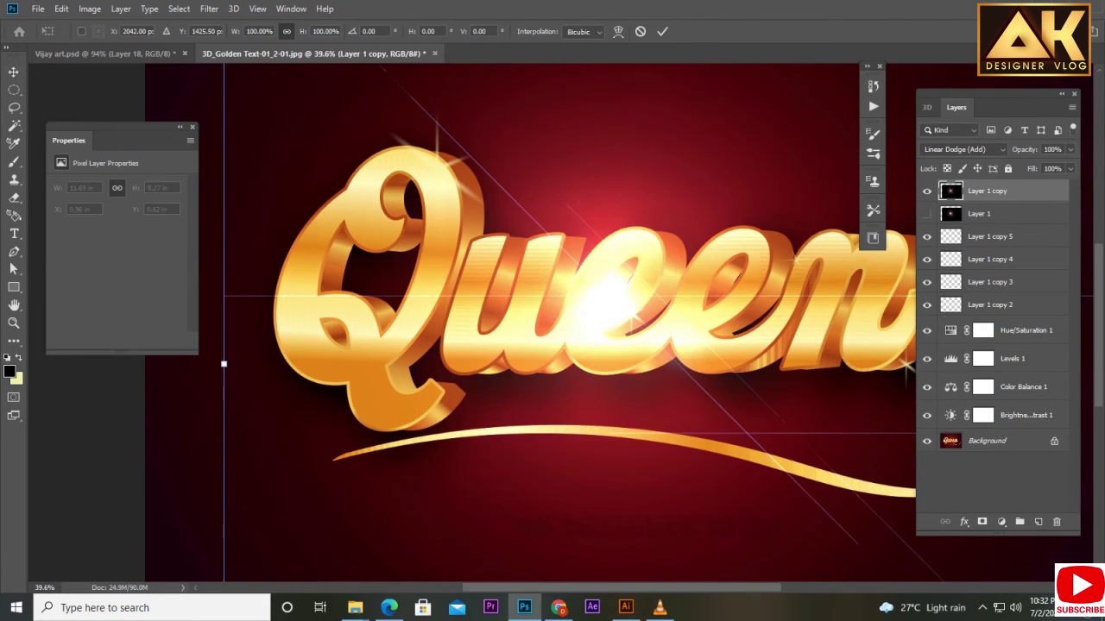
scroll(388, 362, down, 2)
drag(552, 319, 699, 322)
scroll(699, 302, up, 2)
drag(572, 227, 661, 375)
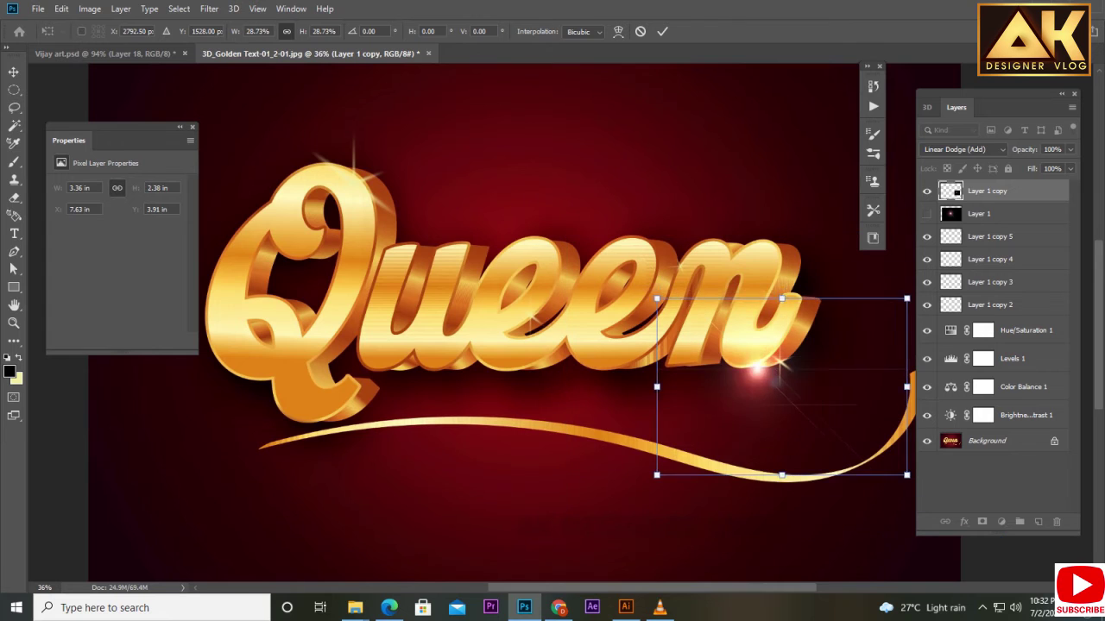
mouse_move(768, 423)
mouse_down()
mouse_move(457, 189)
mouse_move(405, 186)
mouse_move(386, 141)
mouse_up()
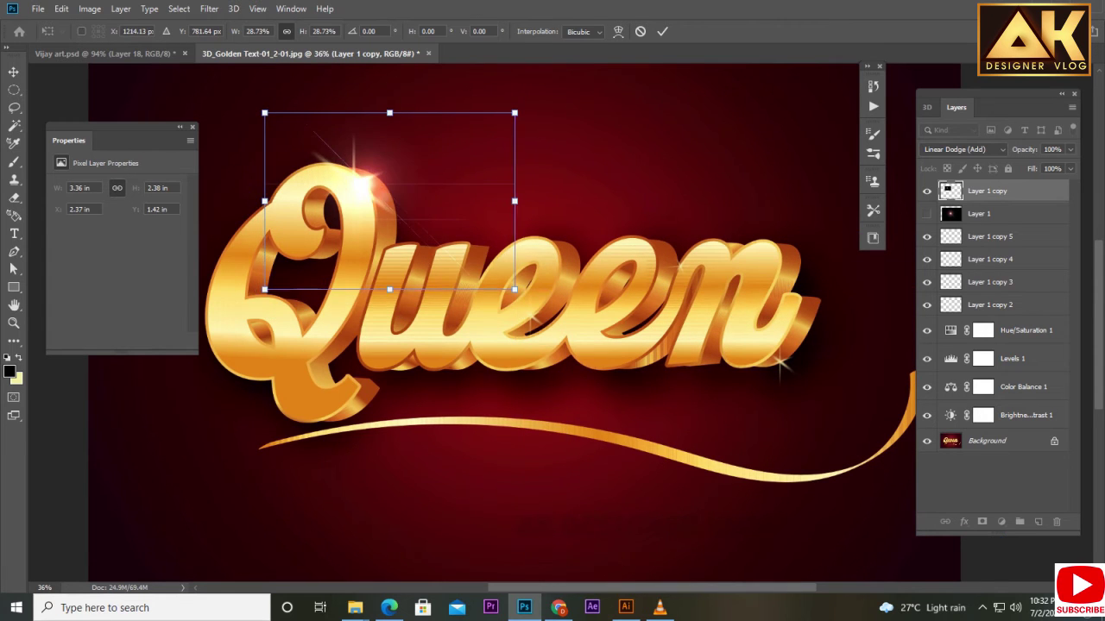
key(Return)
Step: Show the original flare again and place a shrunken copy on the letter n
scroll(552, 328, up, 1)
click(927, 213)
click(978, 213)
key(ctrl+j)
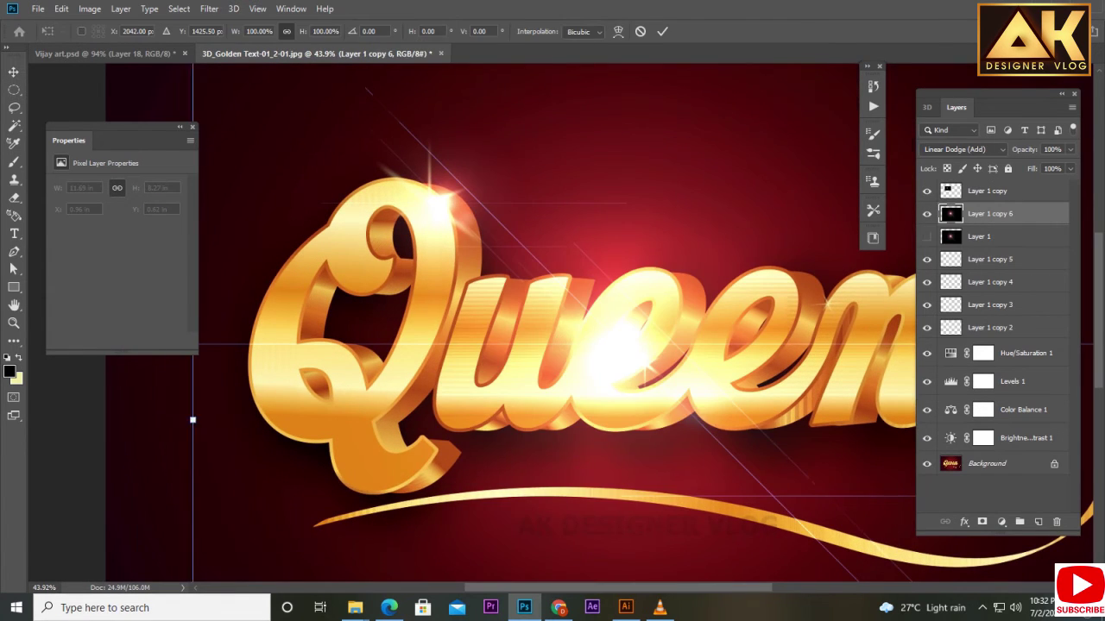
scroll(552, 328, down, 2)
key(ctrl+t)
drag(464, 253, 525, 359)
mouse_move(609, 402)
mouse_down()
mouse_move(773, 255)
mouse_move(750, 422)
mouse_up()
scroll(760, 282, up, 2)
key(Return)
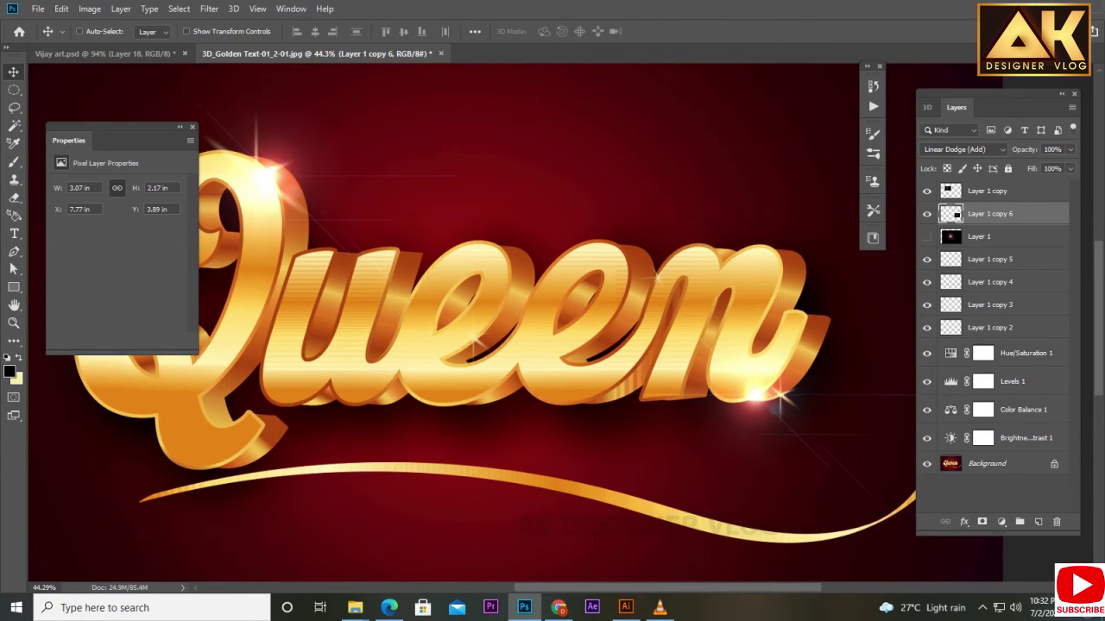
Step: Scale the flare to about 80% and squash it to half height
scroll(750, 423, up, 1)
key(ctrl+t)
drag(486, 301, 543, 288)
scroll(604, 345, up, 1)
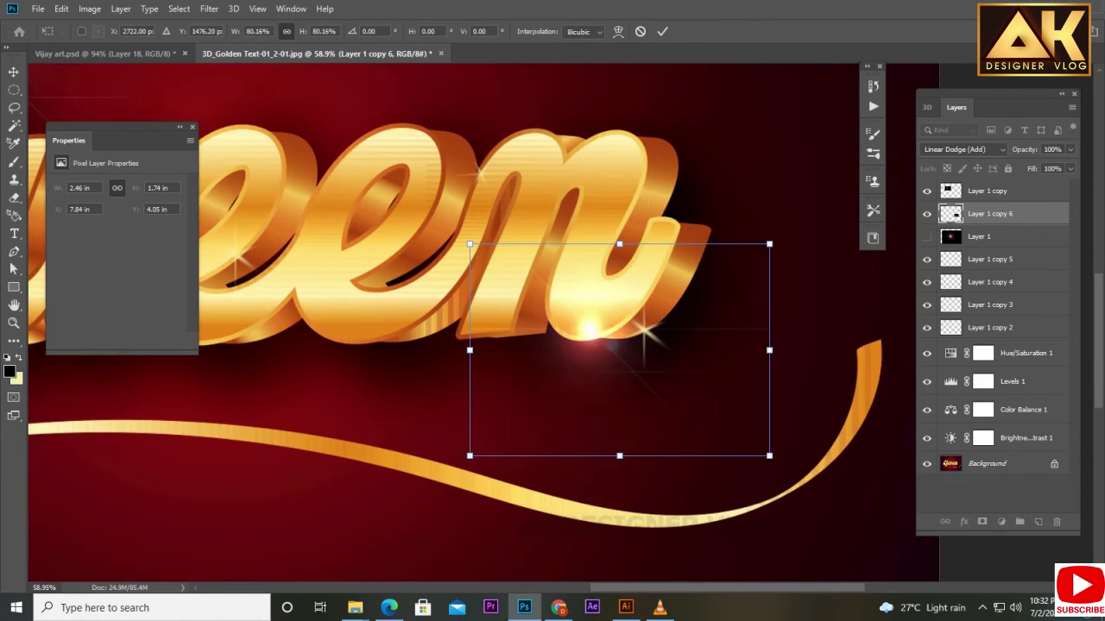
drag(619, 455, 618, 407)
key(Return)
Step: Move another flare copy down to the Q, rotated about -67 degrees along it
key(ctrl+0)
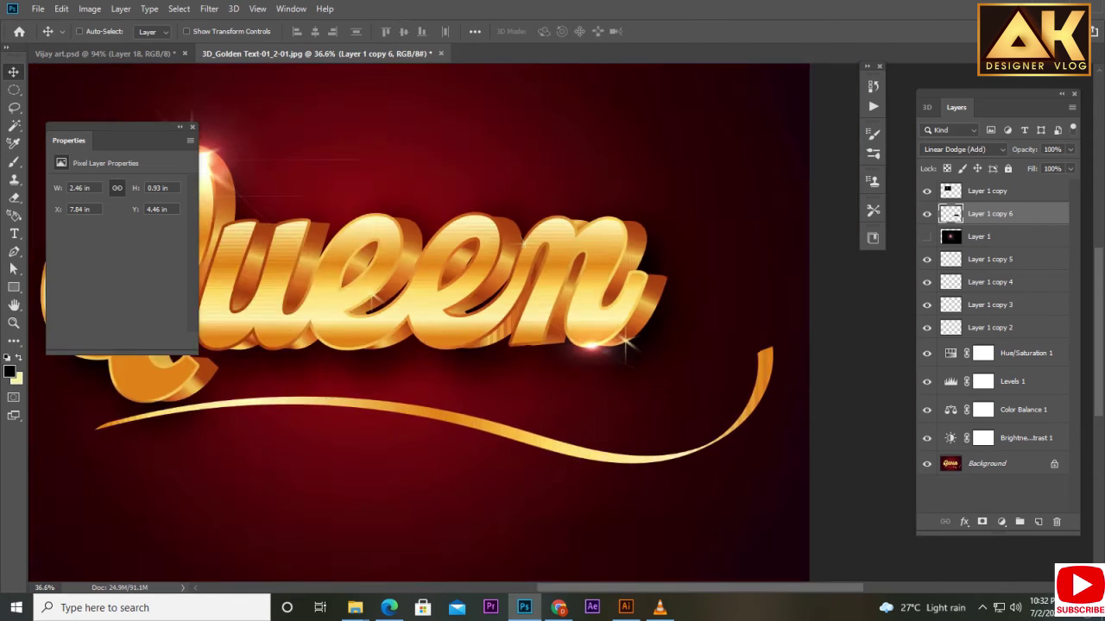
drag(755, 360, 432, 362)
key(ctrl+t)
drag(527, 392, 466, 436)
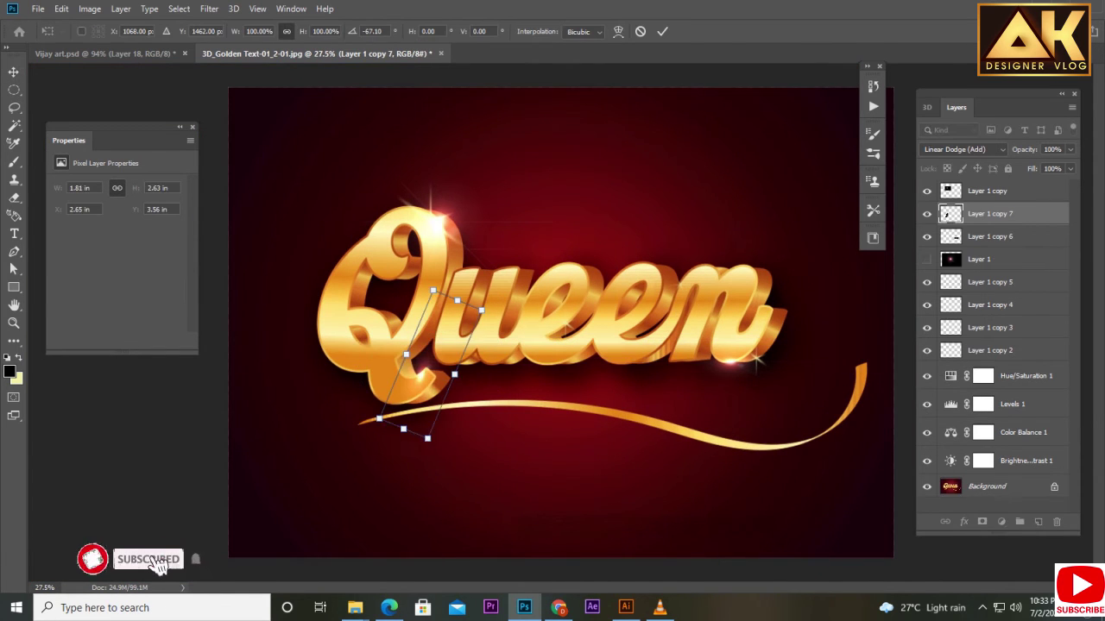
mouse_move(436, 363)
mouse_down()
mouse_move(466, 339)
mouse_move(487, 246)
mouse_up()
key(Return)
Step: Stretch the flare taller and narrower and rotate it into place
scroll(604, 270, up, 2)
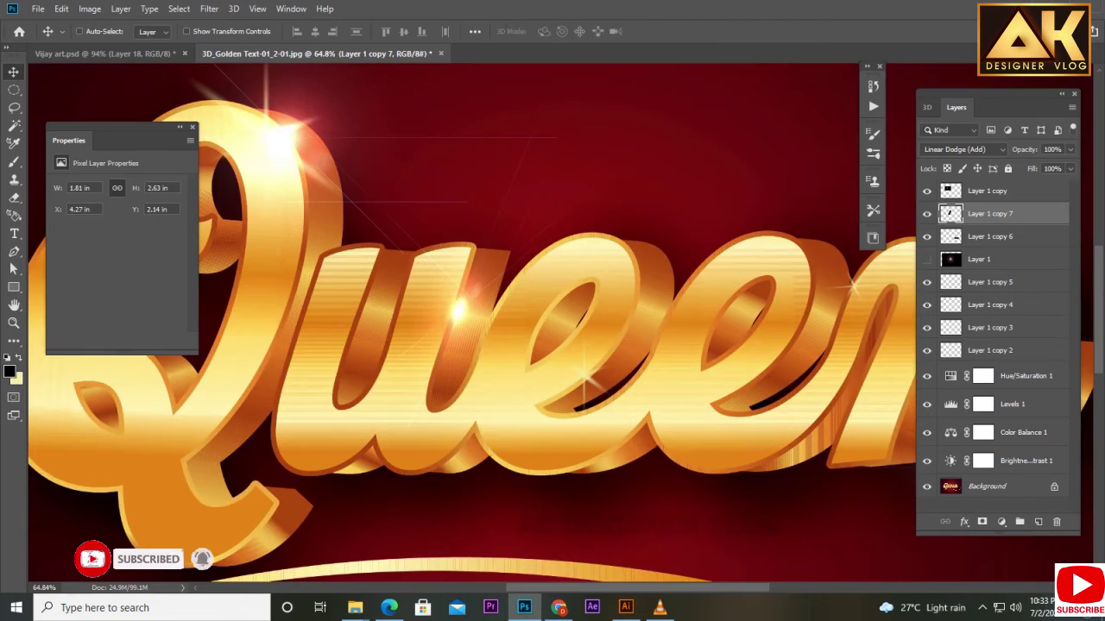
key(ctrl+t)
drag(487, 411, 487, 490)
drag(570, 289, 537, 290)
drag(422, 298, 587, 321)
key(Return)
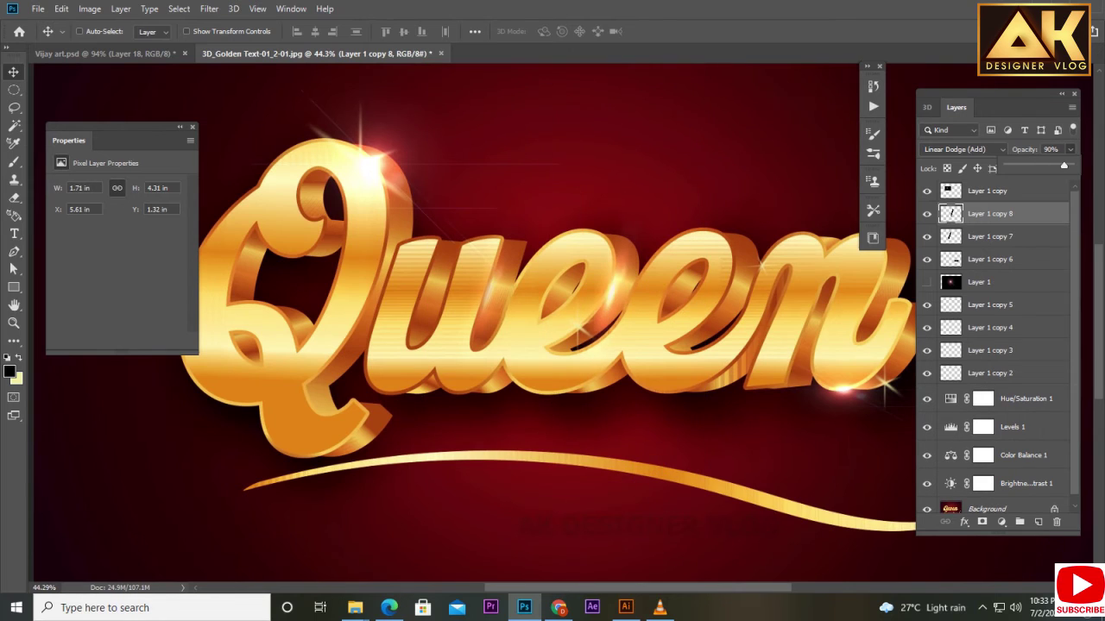
scroll(552, 324, down, 2)
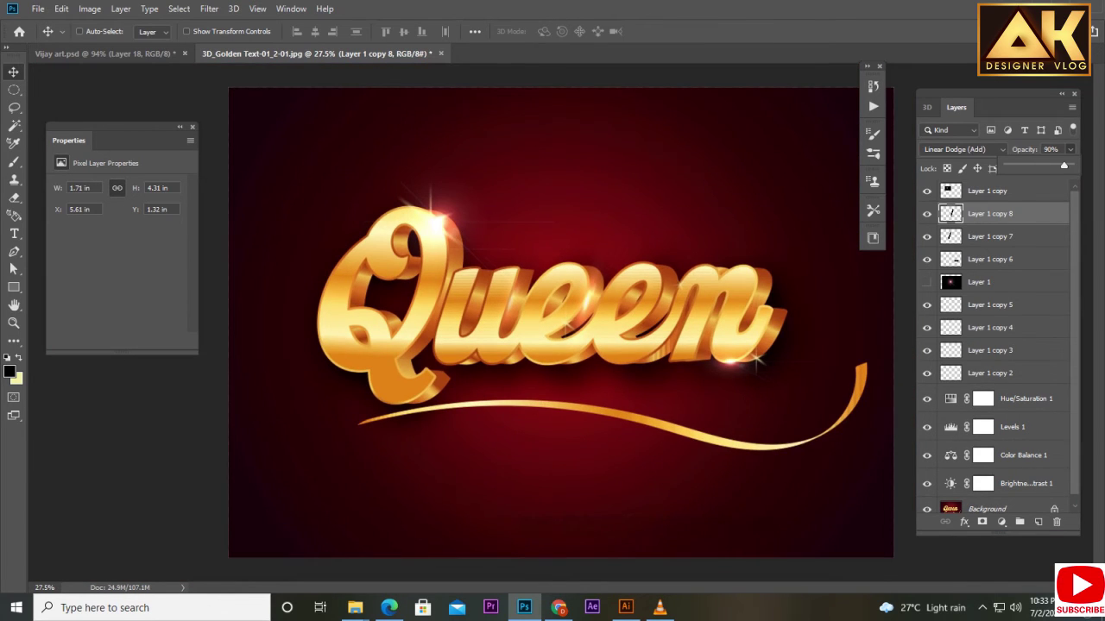
Step: Group all the layers and merge the group into one pixel layer
key(ctrl+g)
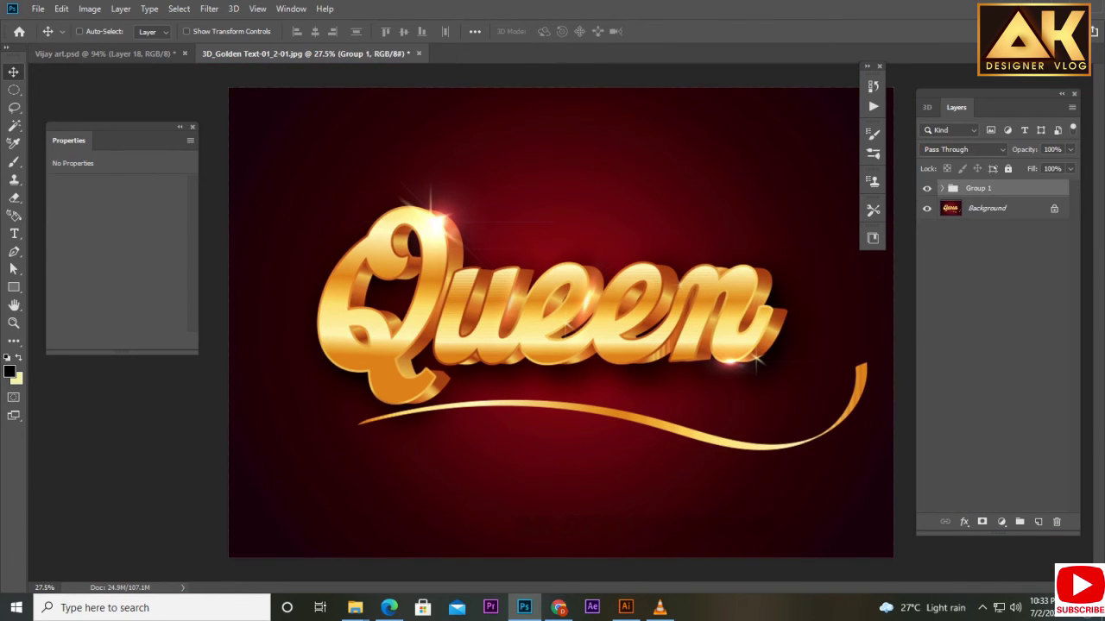
scroll(582, 311, up, 2)
key(ctrl+minus)
key(ctrl+shift+g)
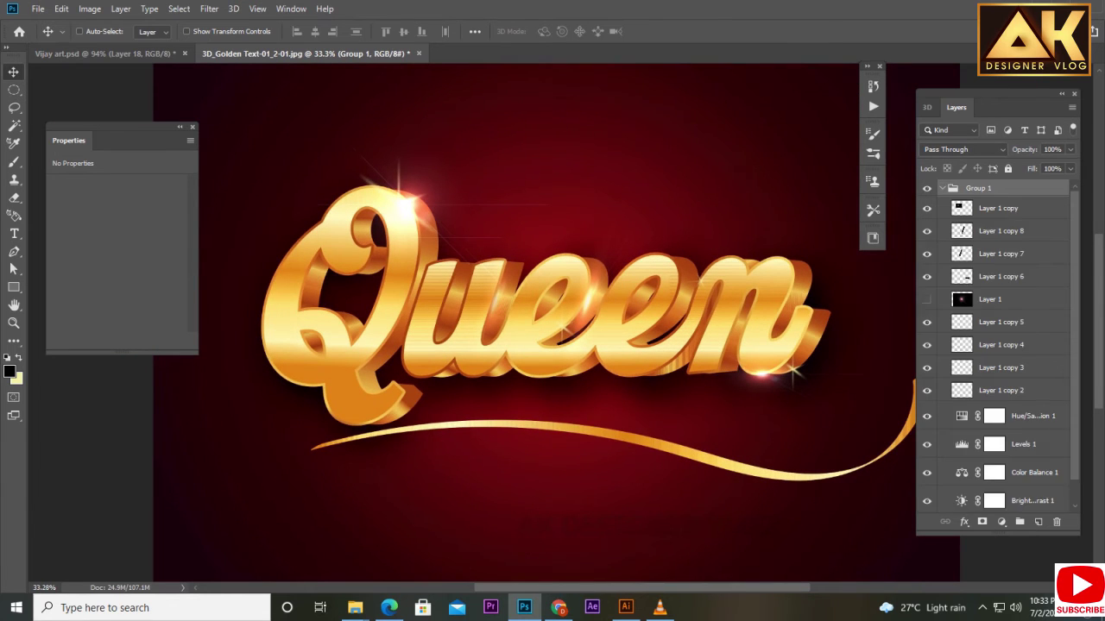
click(1001, 521)
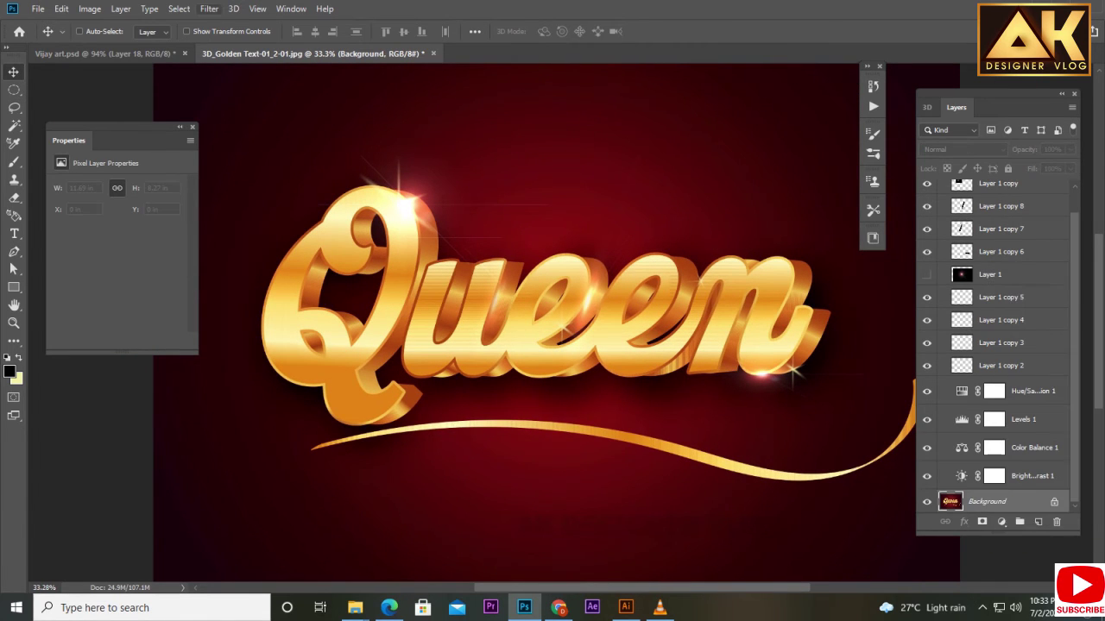
click(209, 9)
click(244, 91)
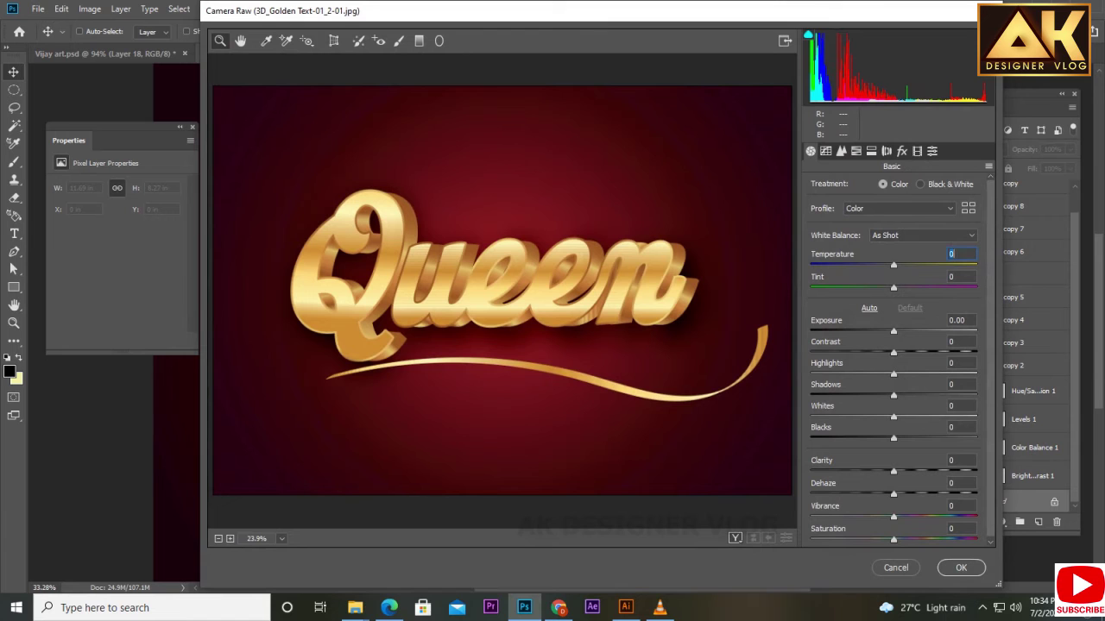
key(ctrl+g)
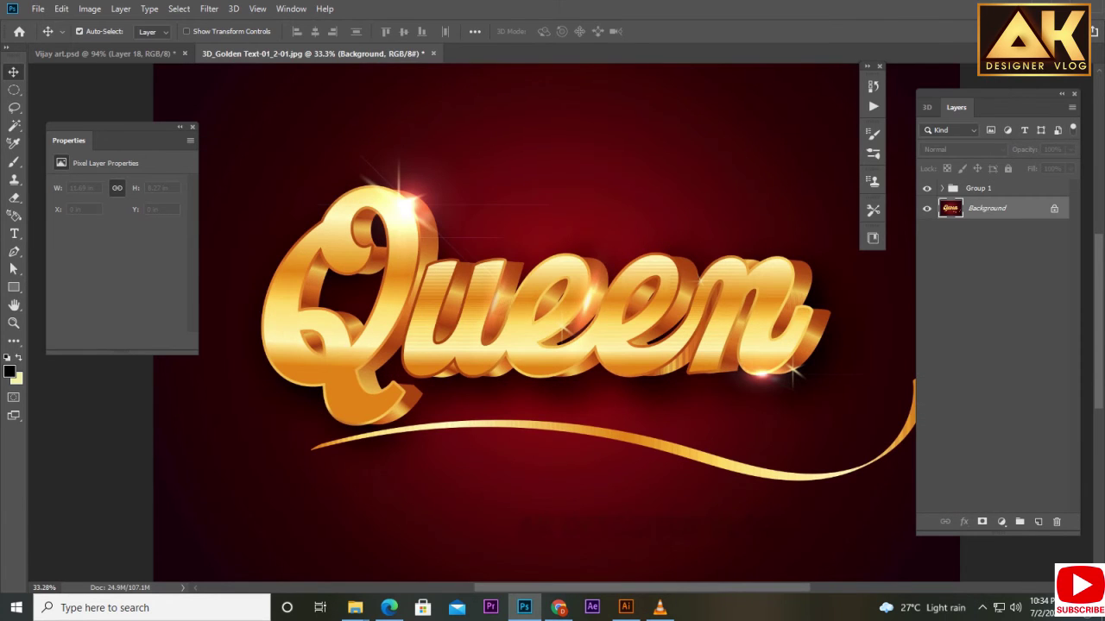
key(ctrl+e)
Step: In the Camera Raw Filter, set Tint to -8 and Exposure to +0.15
click(209, 9)
click(244, 91)
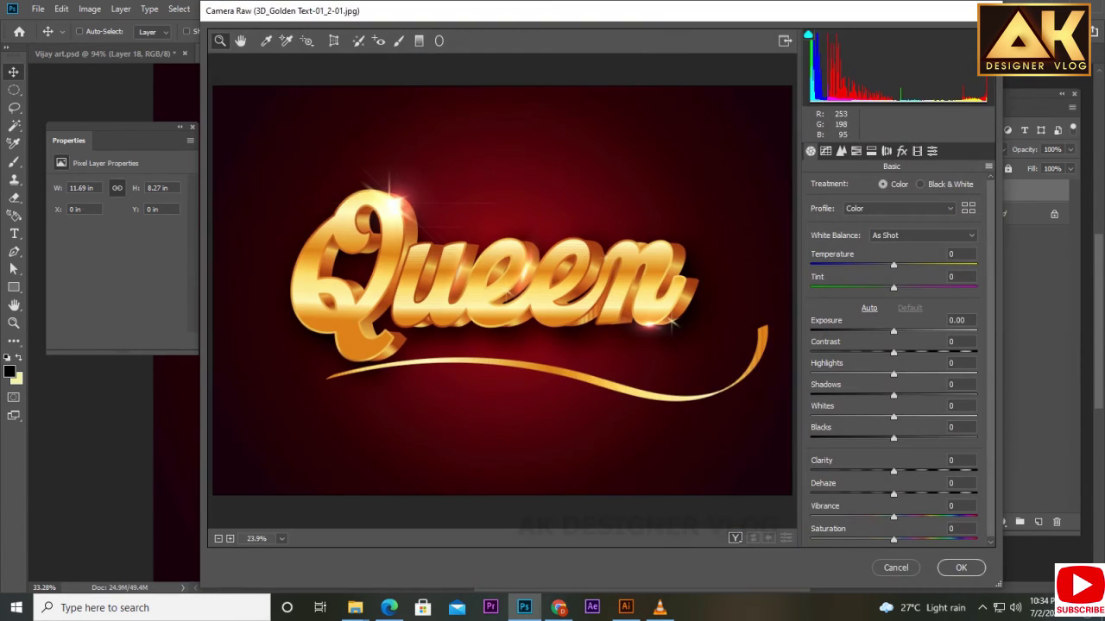
mouse_move(893, 281)
mouse_down()
mouse_move(875, 282)
mouse_move(885, 281)
mouse_up()
key(Tab)
text(0.45)
key(Return)
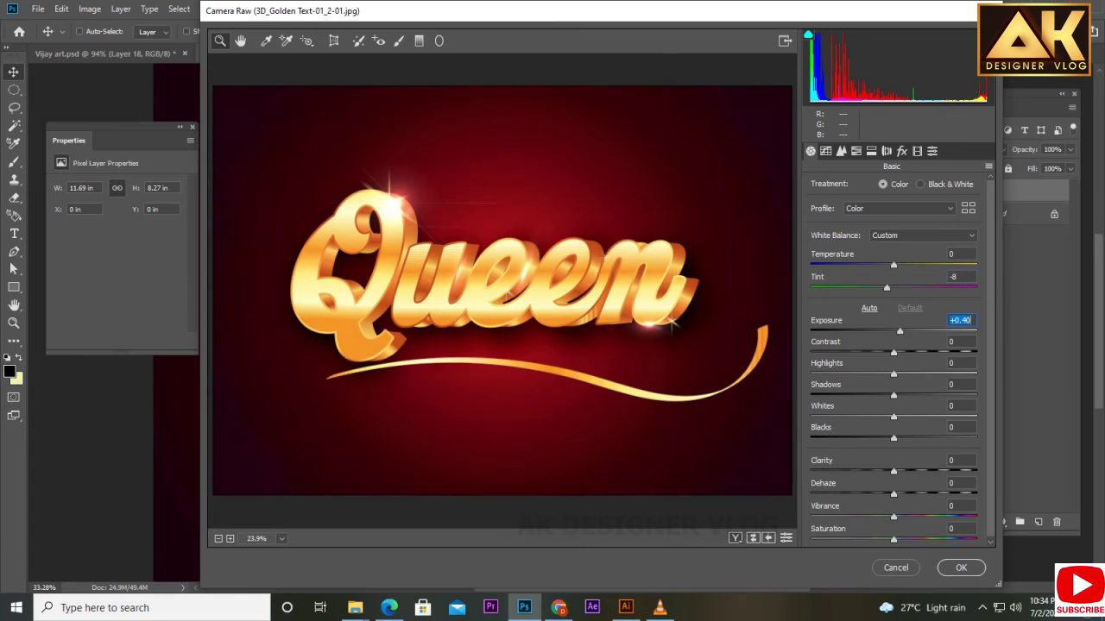
Step: Set Contrast +4, Blacks -11, Clarity +11 and Vibrance +7, and apply the grade
key(Tab)
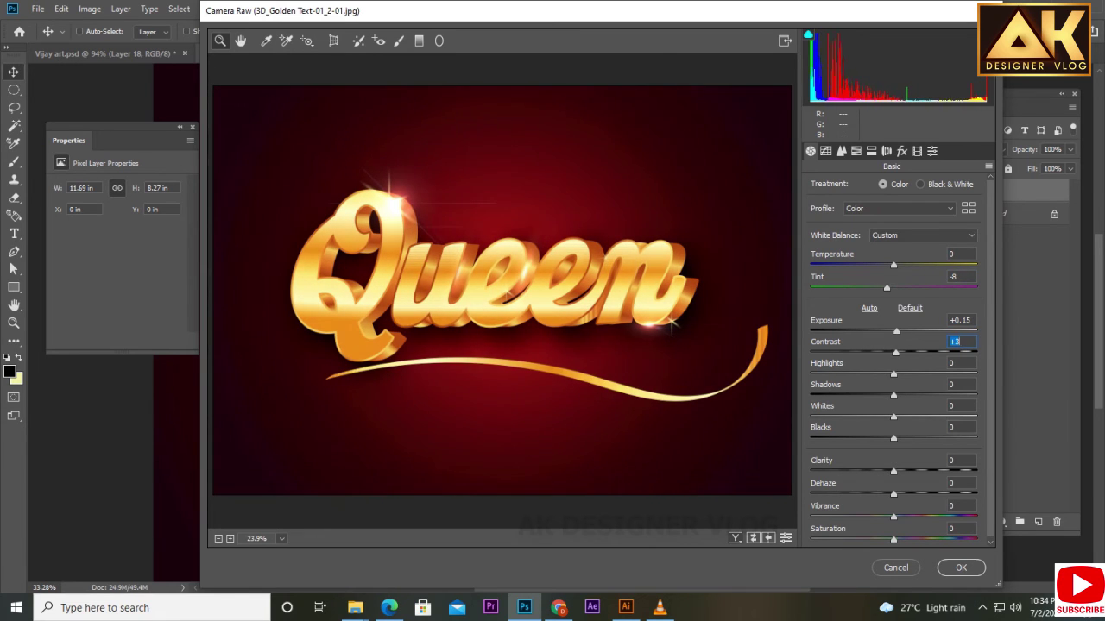
text(4)
key(Tab)
text(-8)
key(Tab)
key(Tab)
text(18-9)
key(Tab)
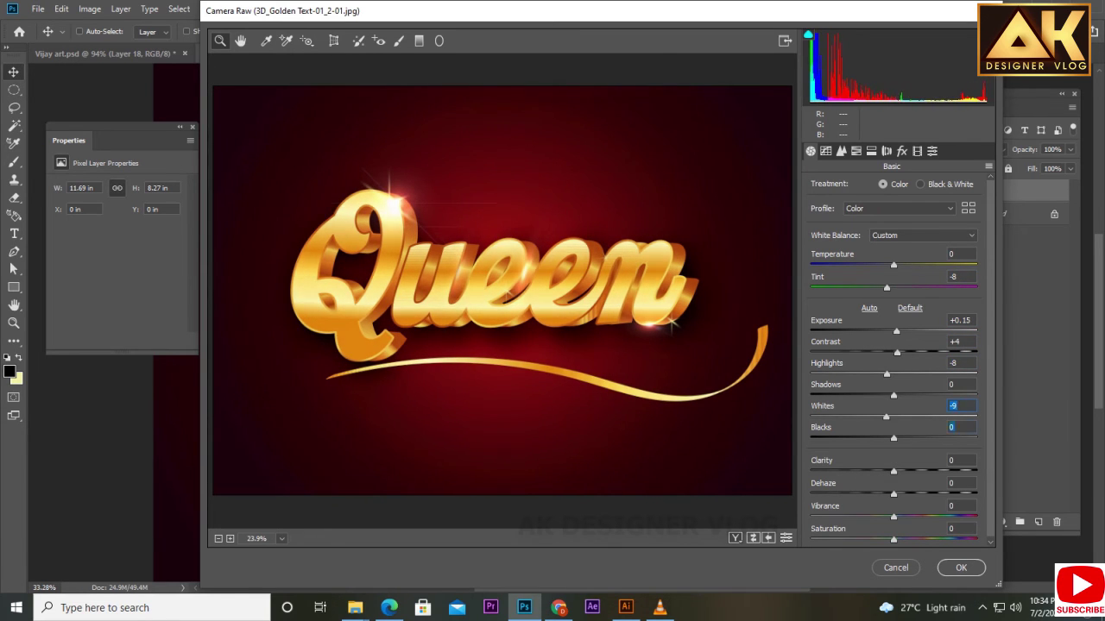
text(-11)
key(Tab)
text(2)
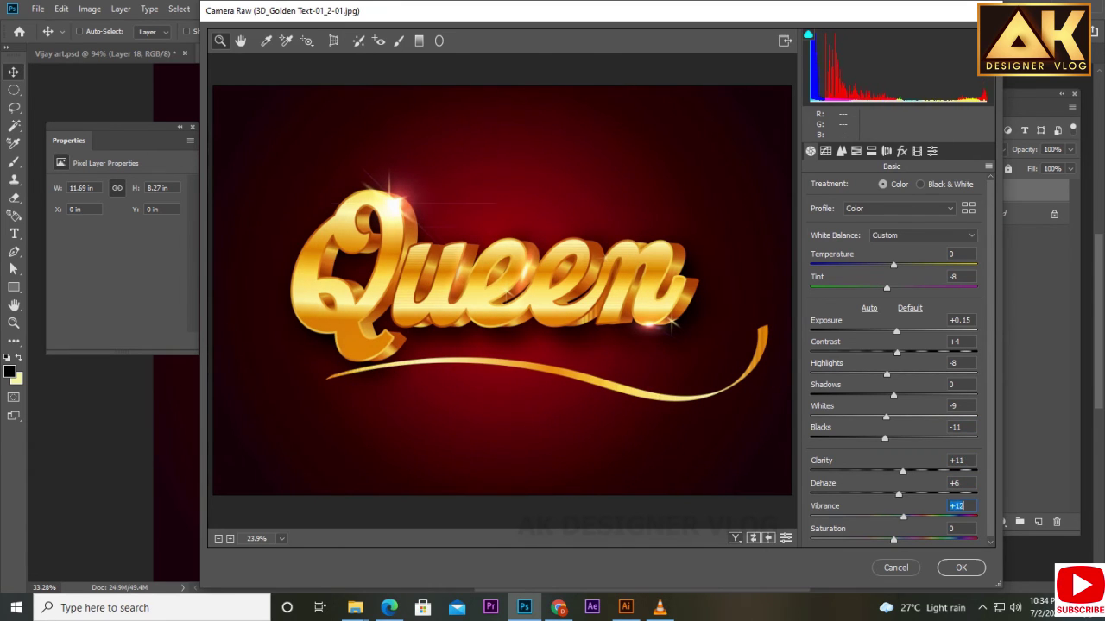
text(30)
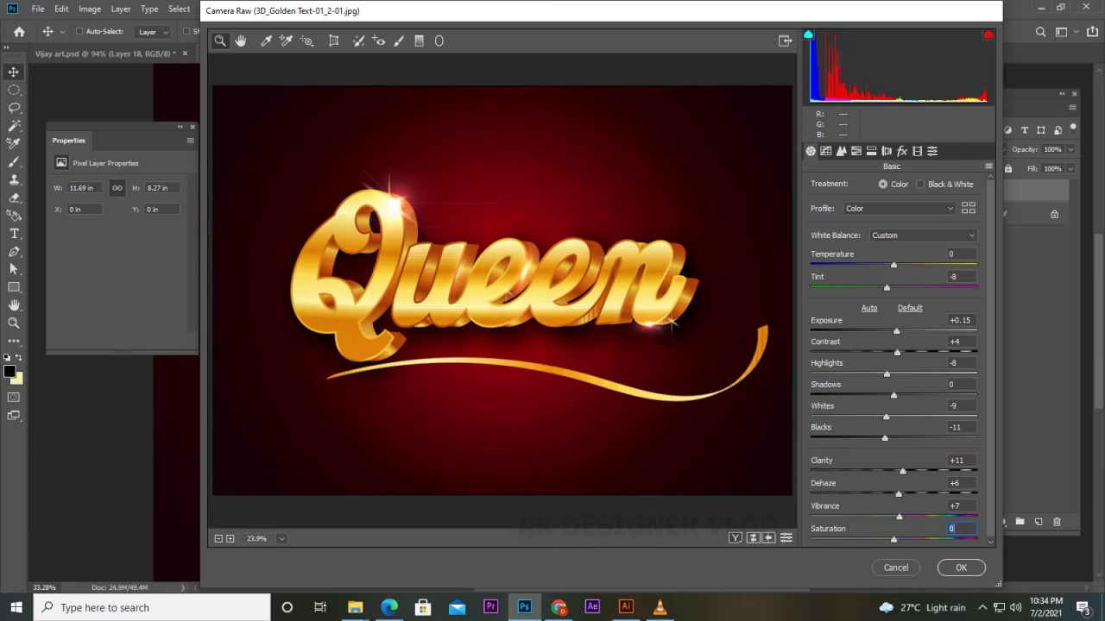
key(Return)
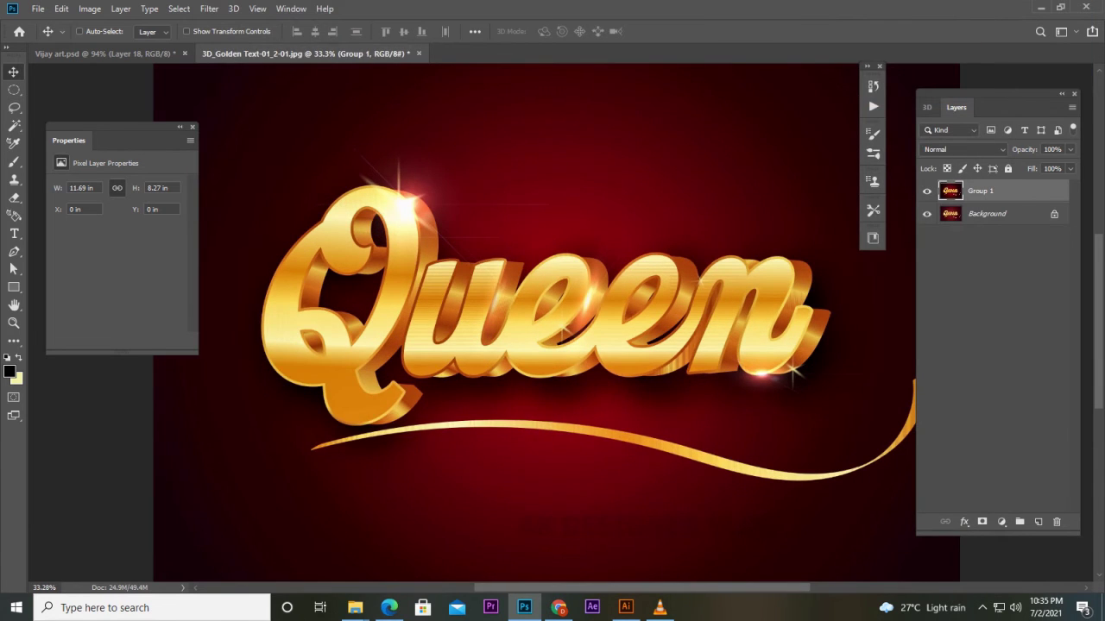
scroll(561, 319, up, 1)
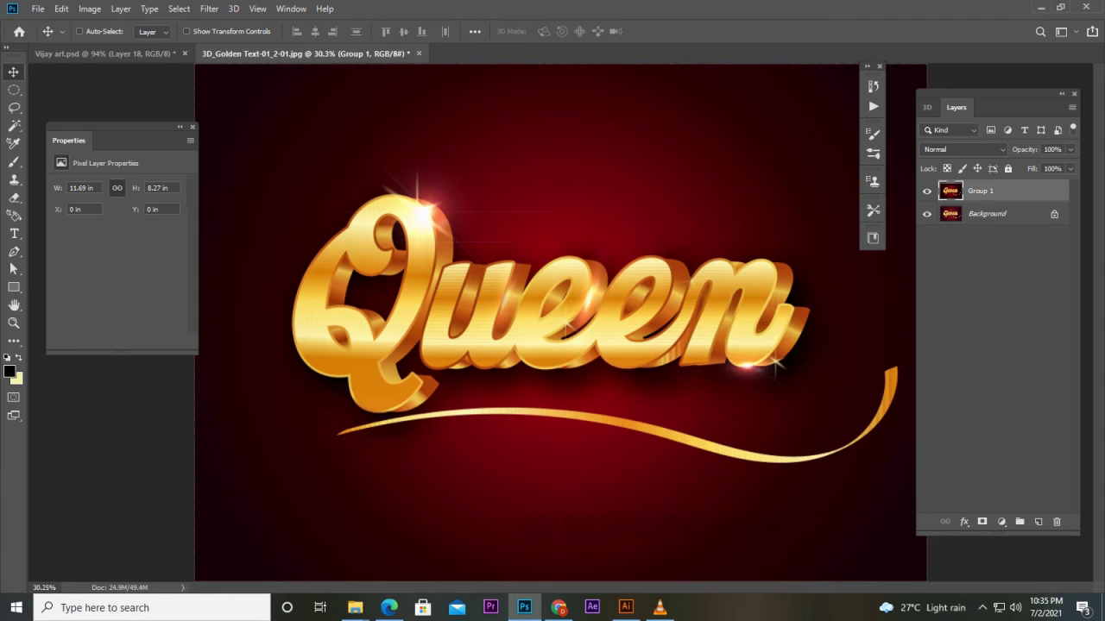
scroll(561, 319, up, 3)
scroll(561, 320, right, 5)
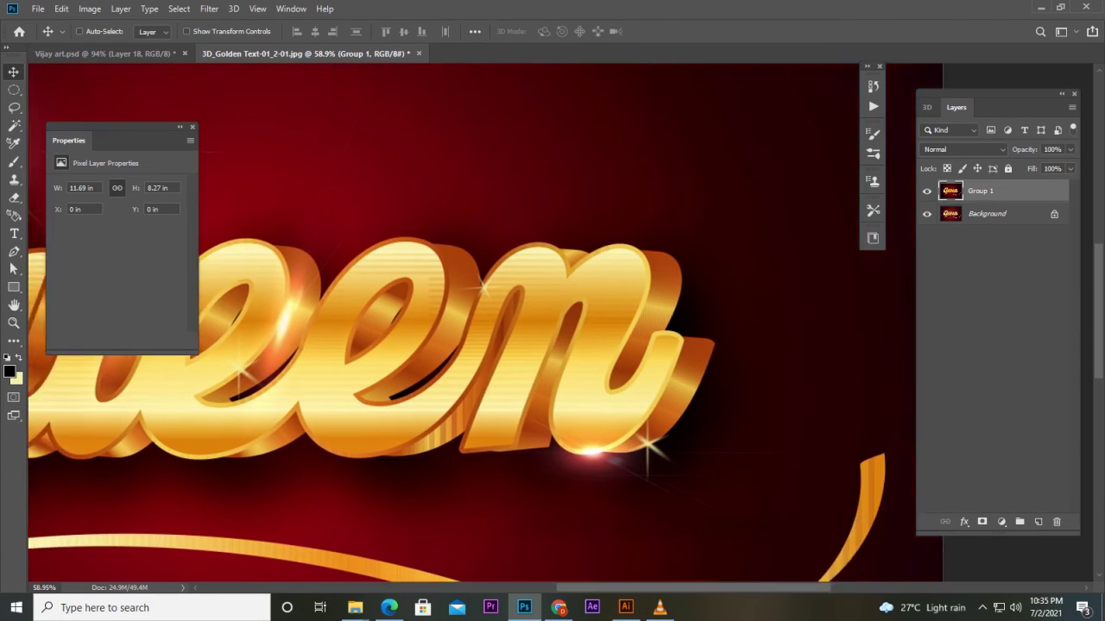